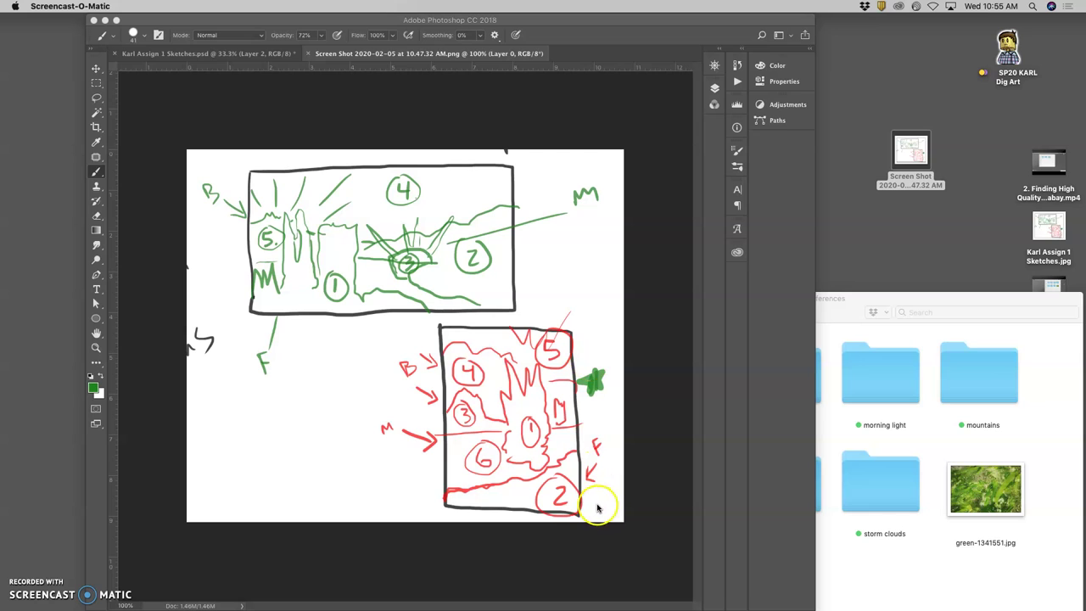
Step: Crop the screenshot to the red-outlined sketch box, discarding the green sketch
left_click(96, 126)
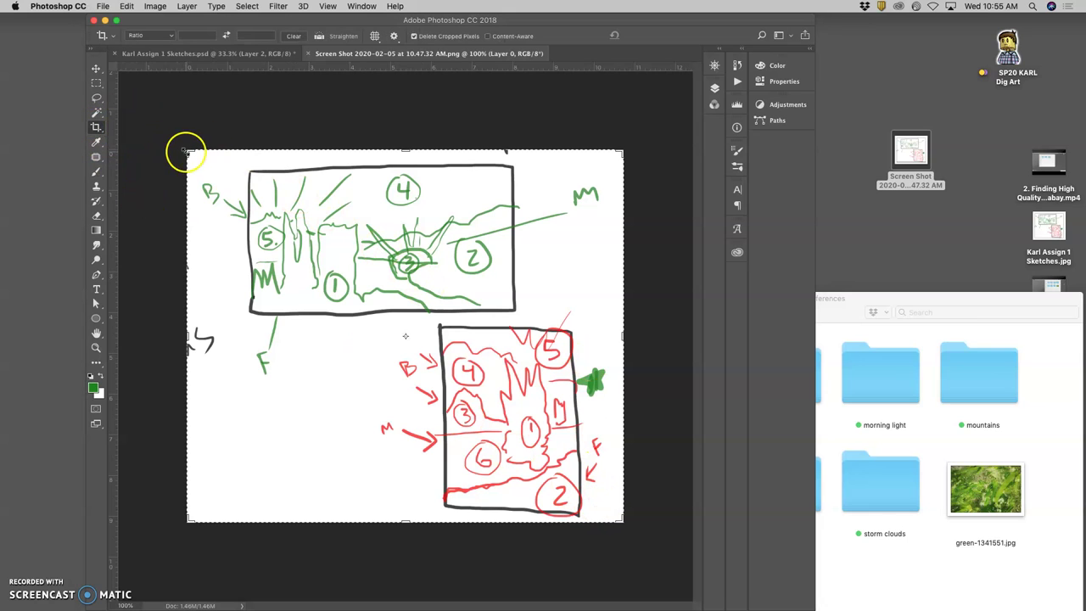
left_click_drag(185, 151, 312, 238)
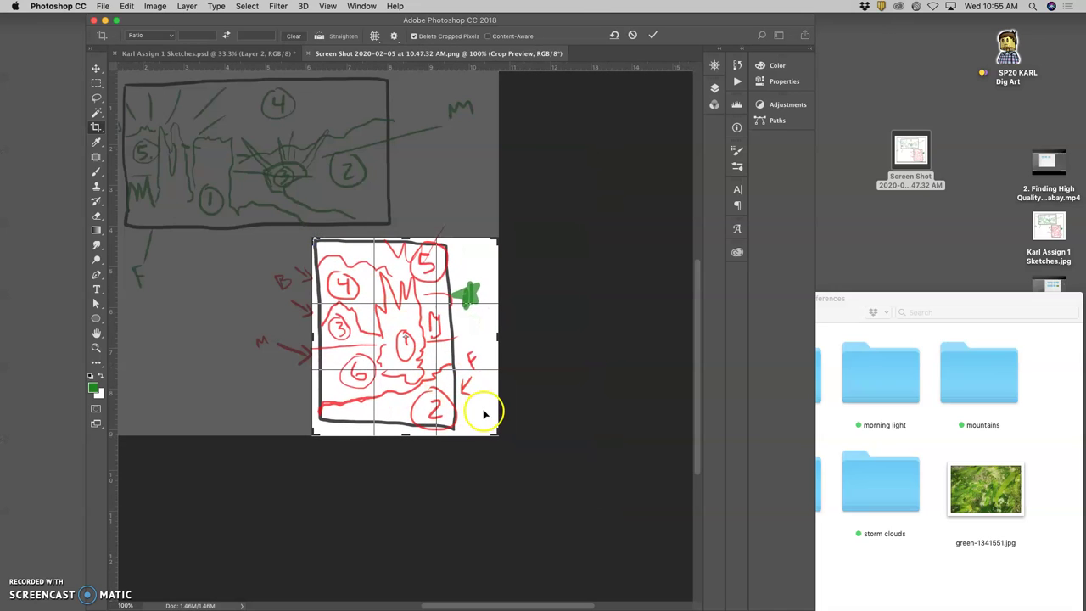
left_click_drag(498, 337, 477, 337)
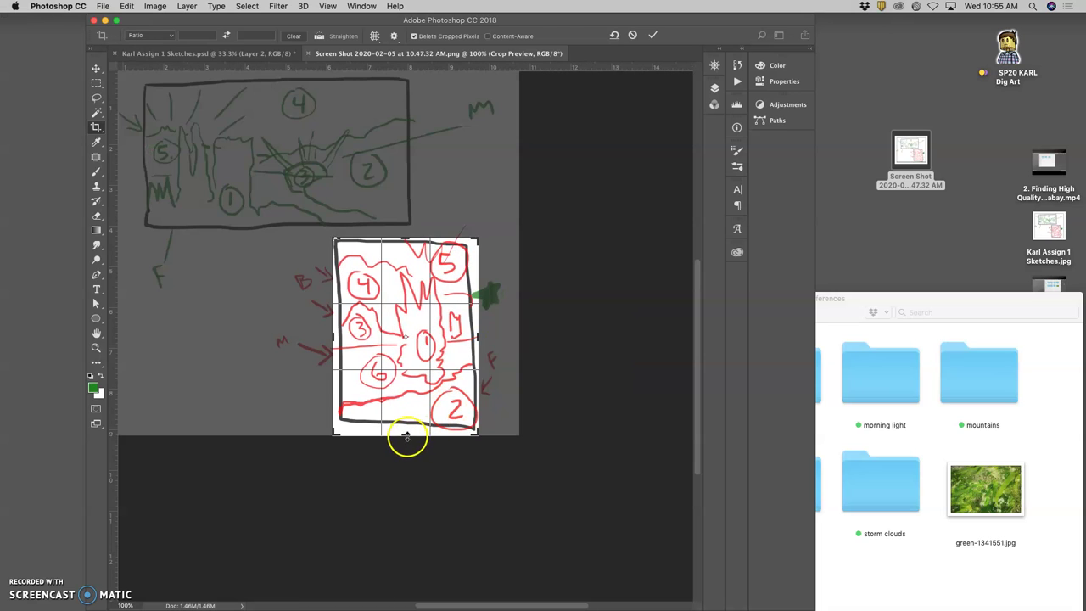
left_click_drag(406, 437, 407, 434)
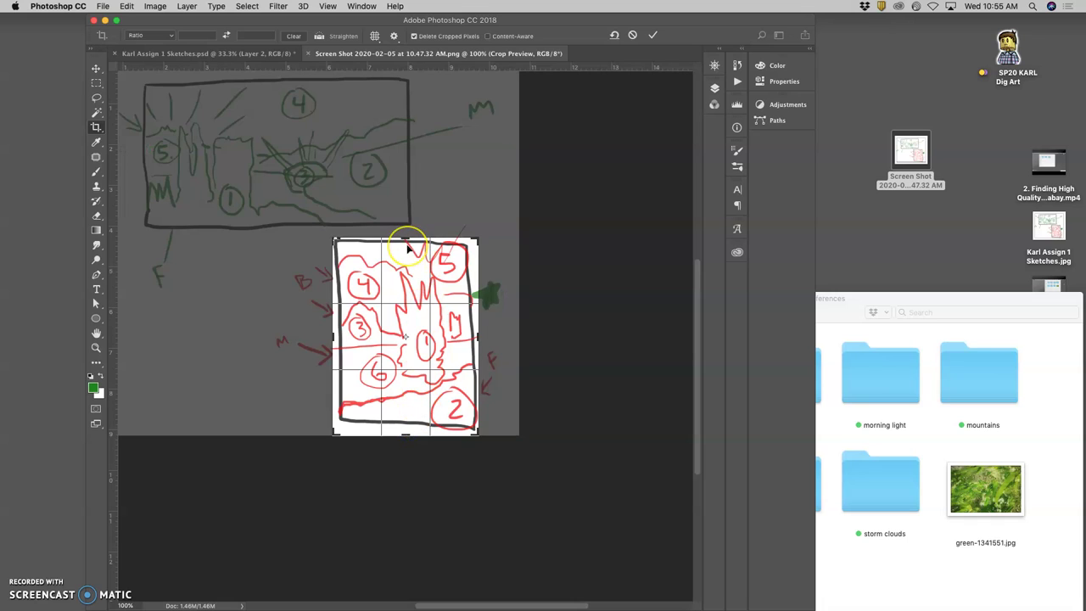
double_click(408, 248)
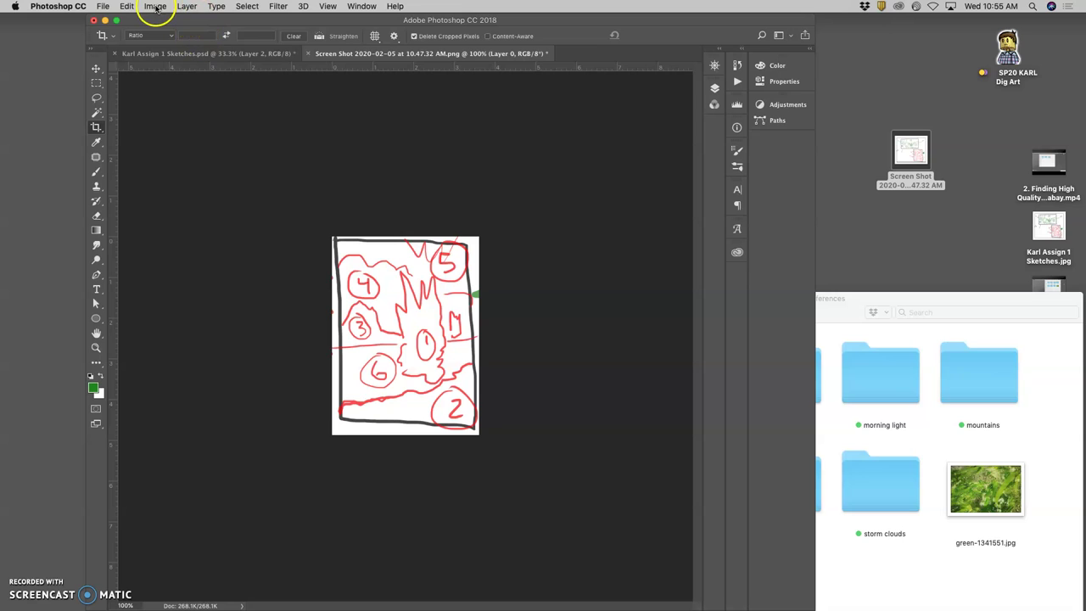
Step: Resize the image to 11 inches wide at 350 pixels/inch (3850×5212 px)
left_click(155, 8)
left_click(172, 91)
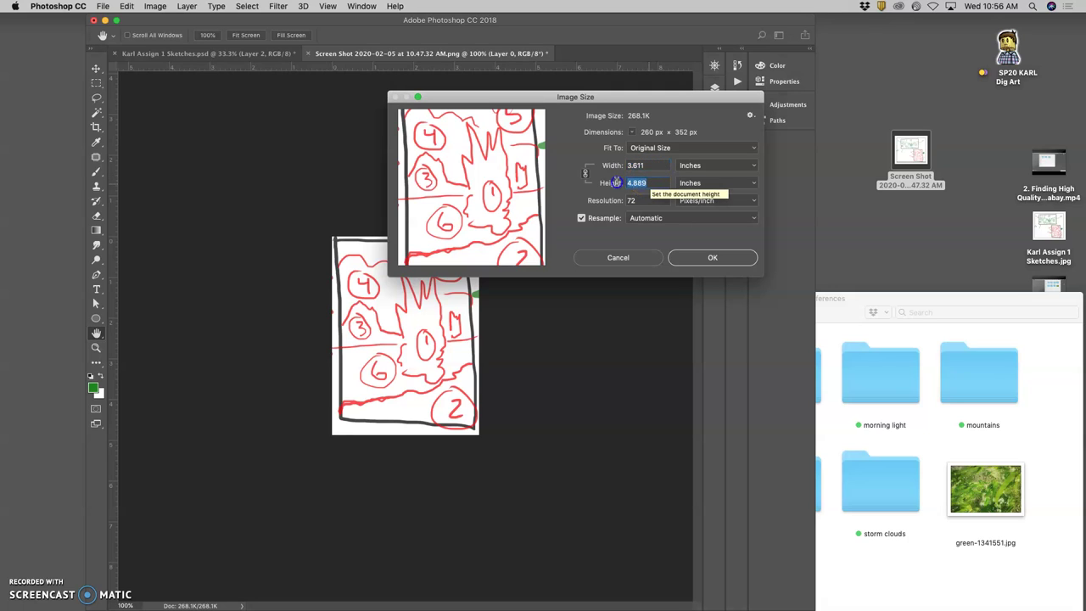
type("14")
left_click(615, 175)
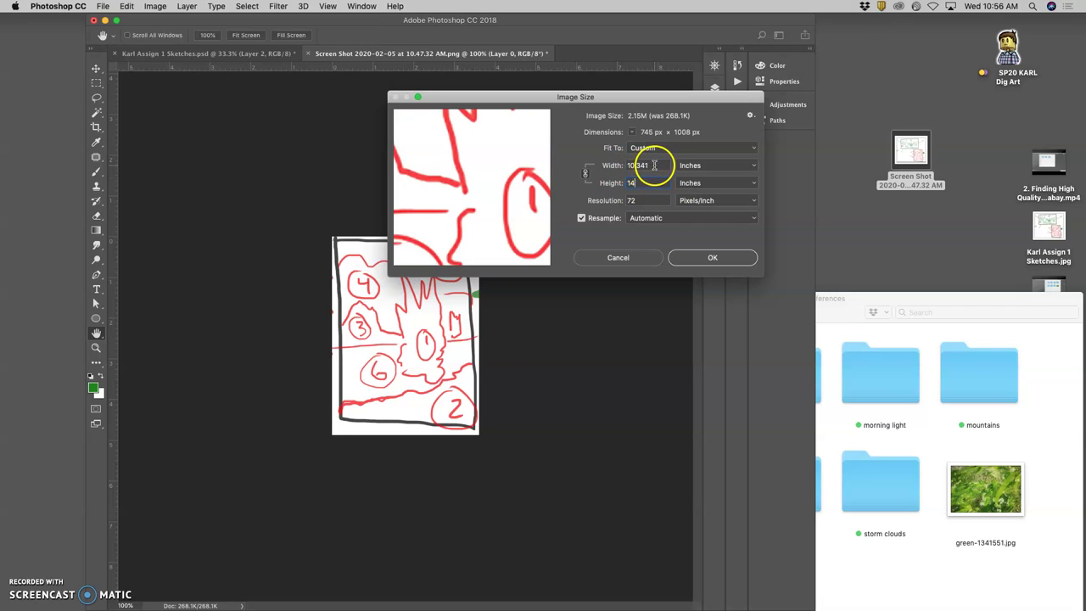
type("11")
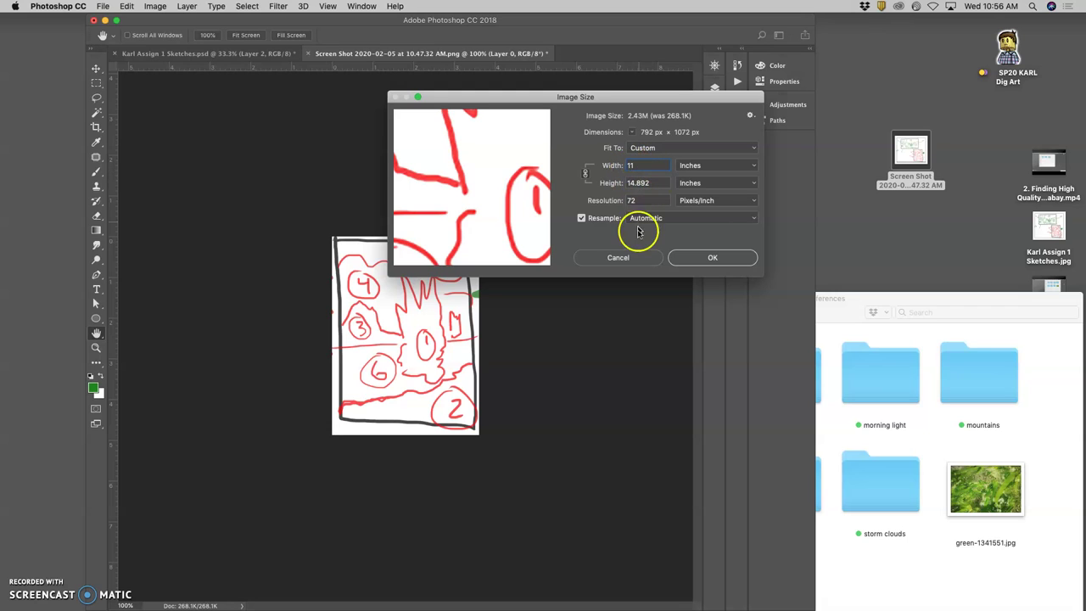
double_click(635, 201)
type("350")
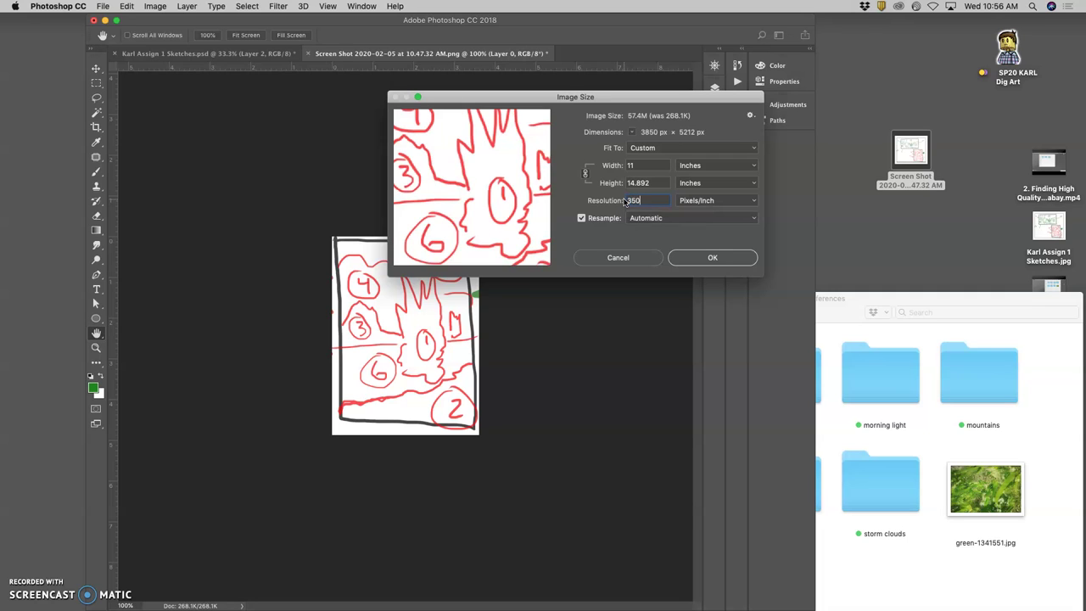
left_click(694, 257)
left_click_drag(413, 206, 462, 162)
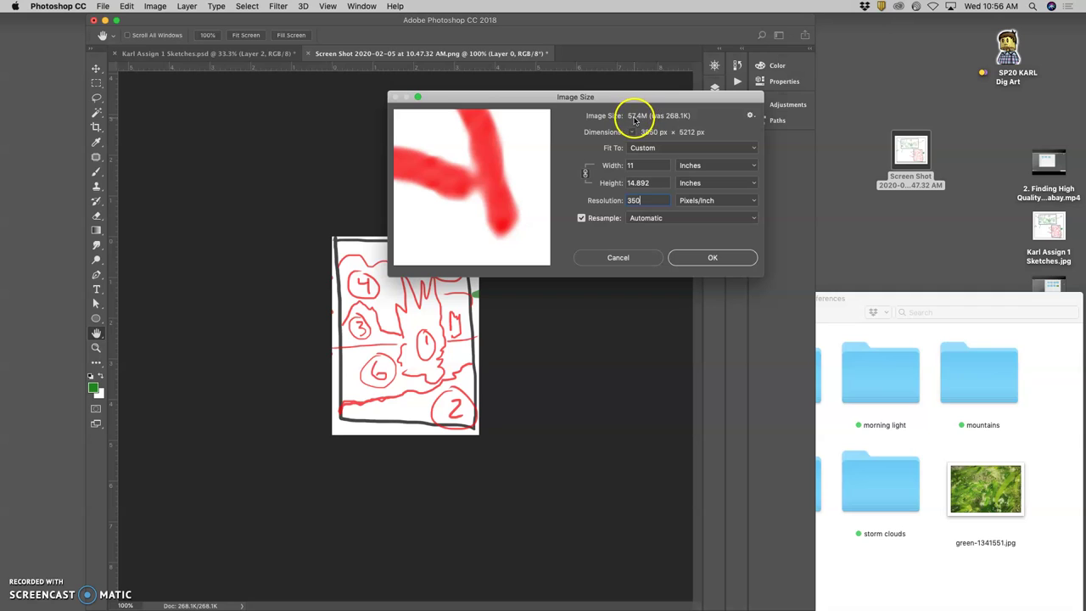
left_click(713, 258)
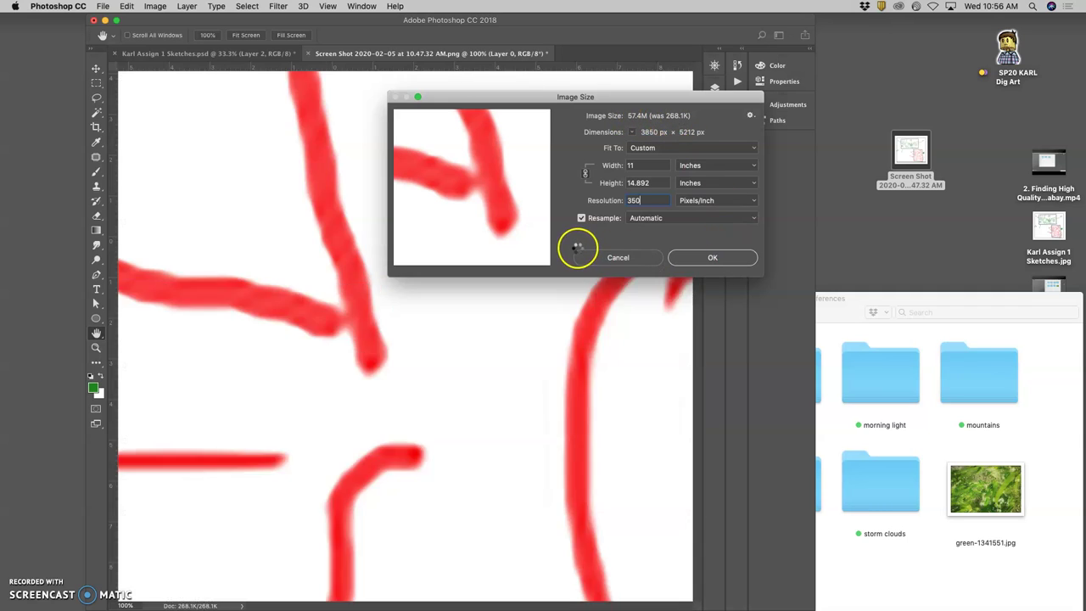
scroll(509, 252, "down", 6)
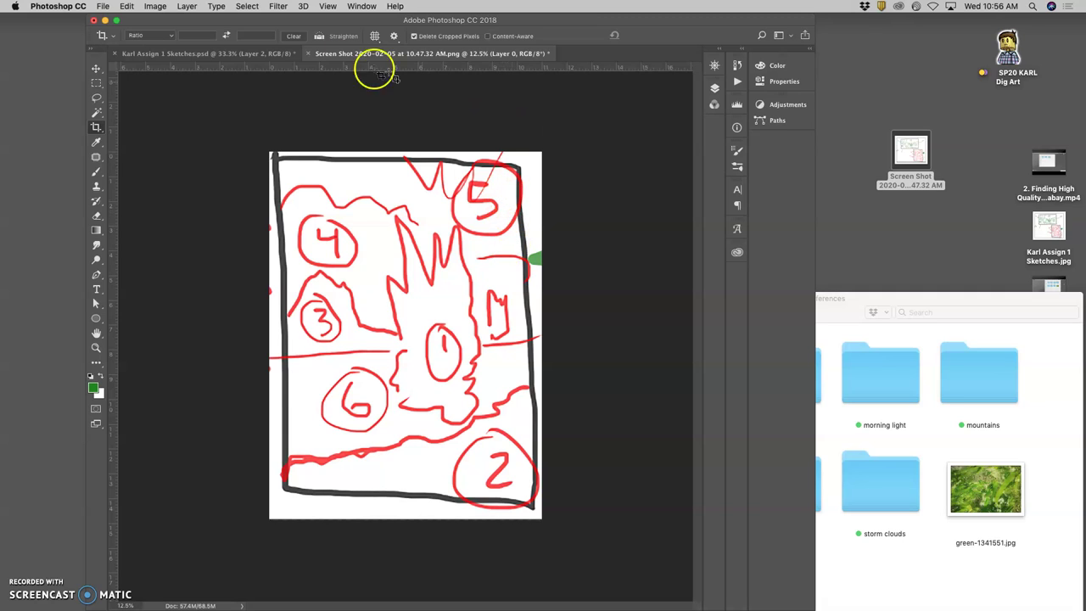
Step: Drag guides onto the sketch's top, left and bottom edges, plus a vertical guide at 11 inches
left_click(96, 68)
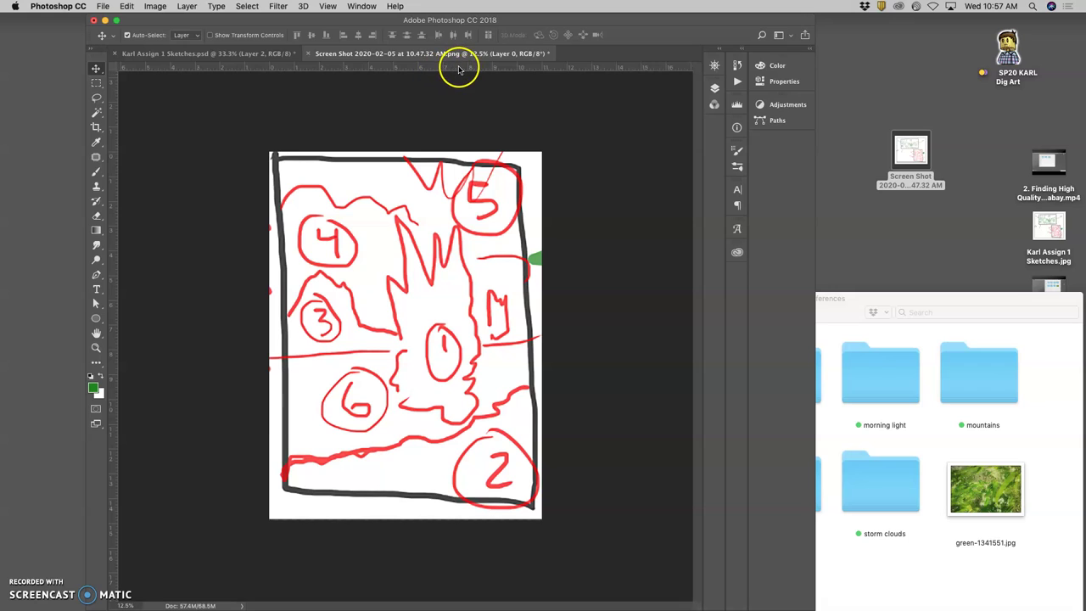
left_click_drag(458, 68, 458, 151)
left_click_drag(115, 175, 269, 185)
left_click_drag(388, 66, 389, 520)
left_click_drag(114, 303, 542, 305)
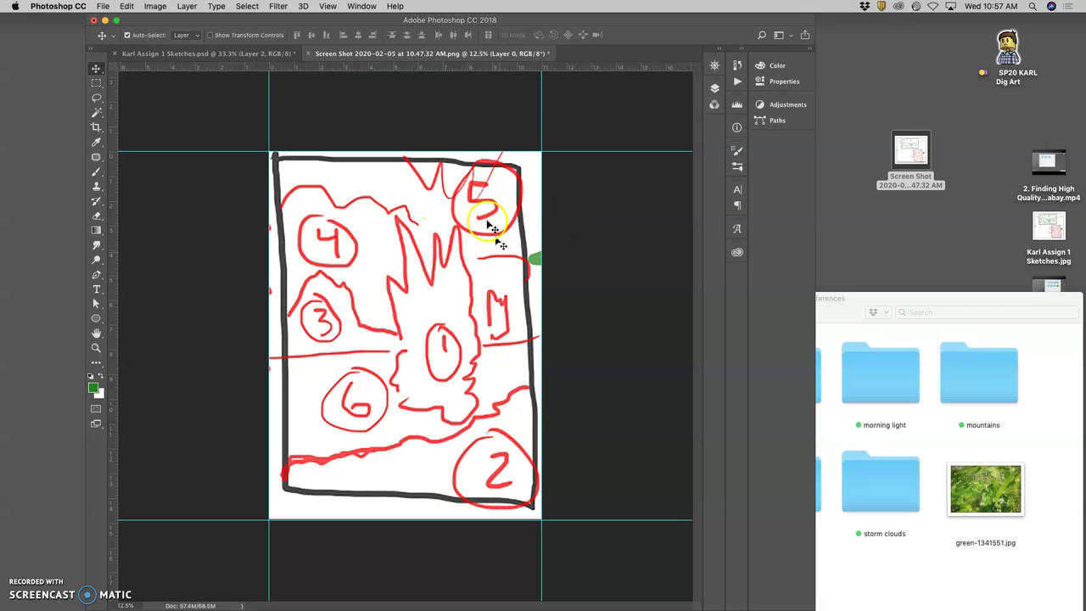
key("super+minus")
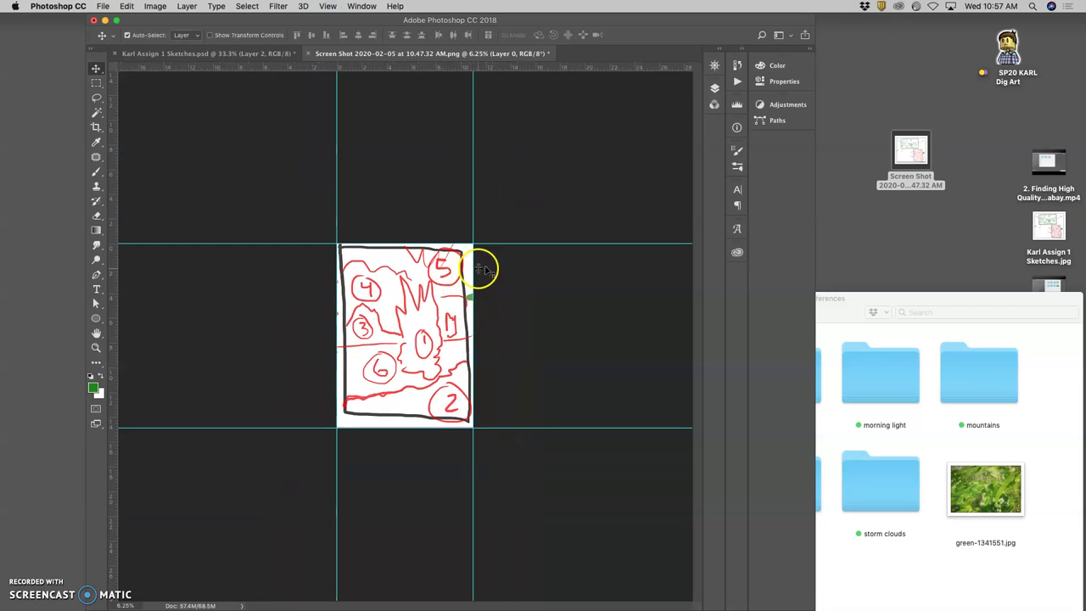
Step: Enlarge the canvas to 30 × 40 inches with a centre anchor around the sketch
left_click(156, 7)
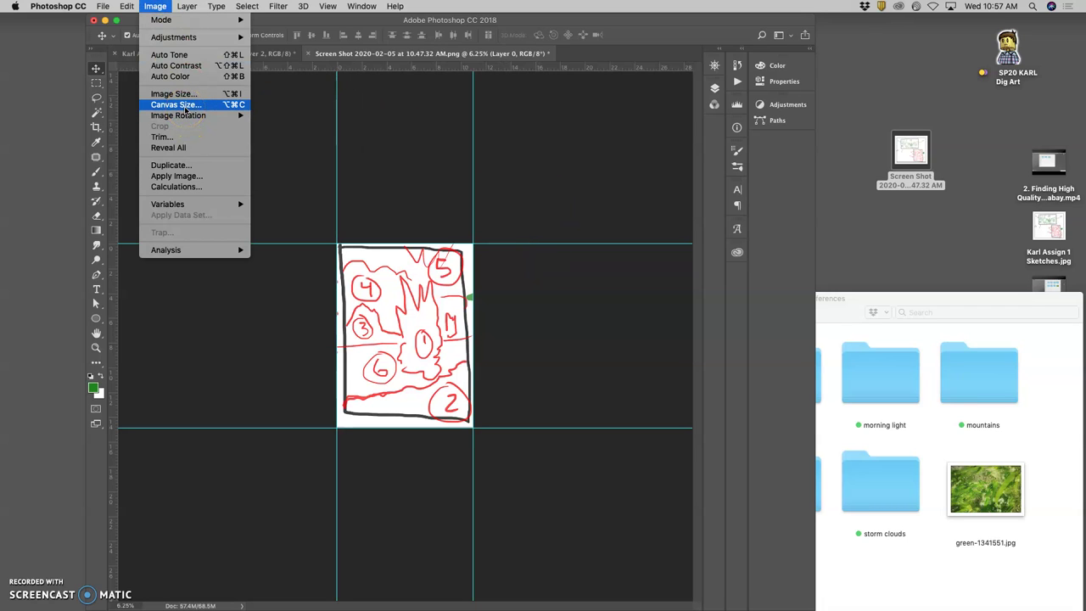
left_click(185, 108)
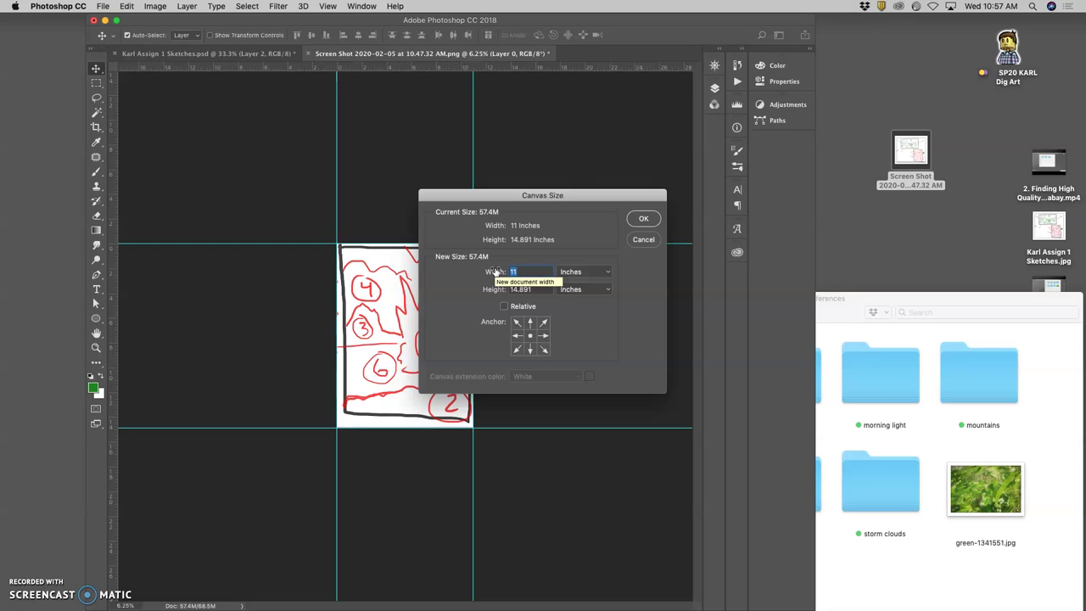
type("4")
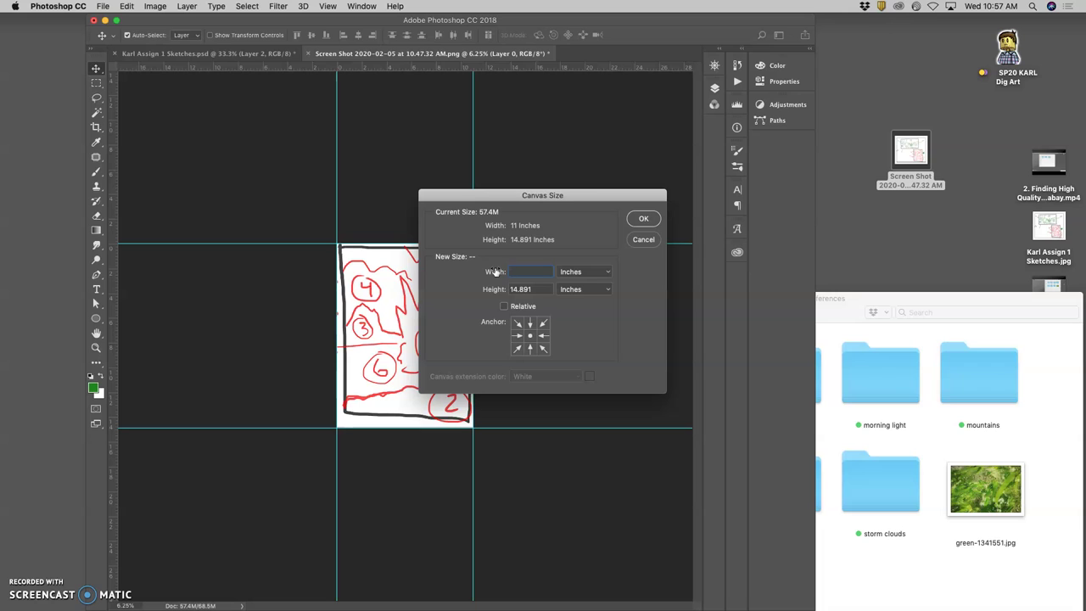
left_click(526, 289)
left_click(619, 211)
left_click_drag(552, 287, 514, 289)
type("40")
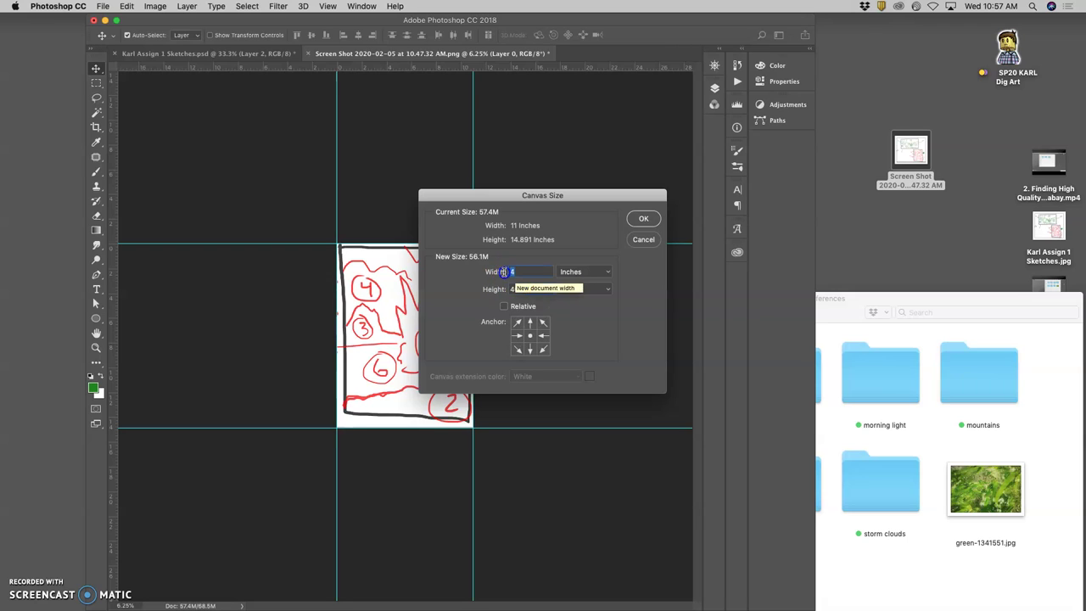
type("3")
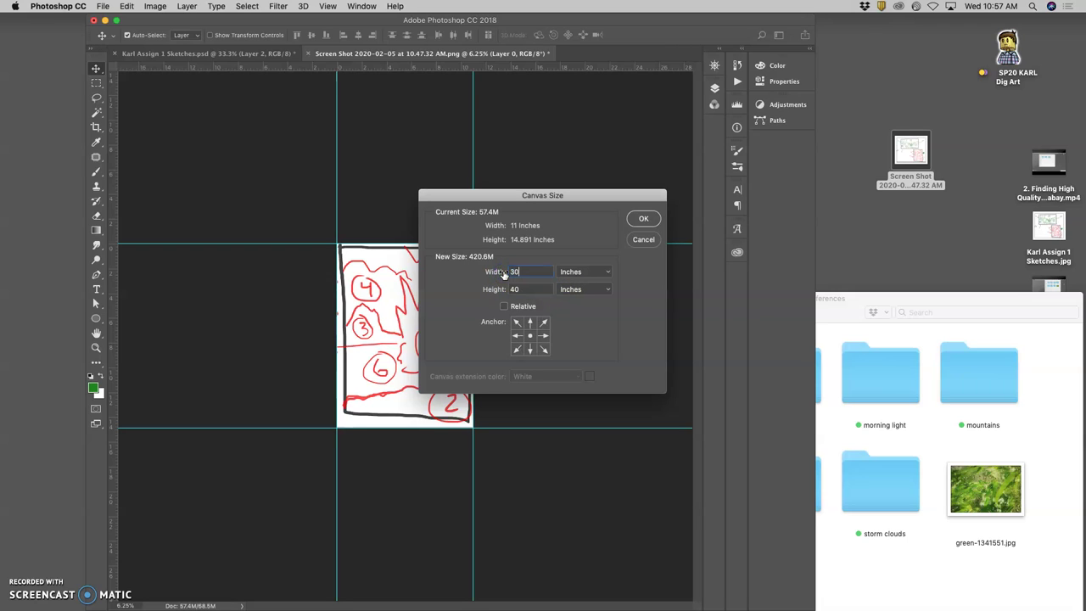
type("0")
left_click(643, 218)
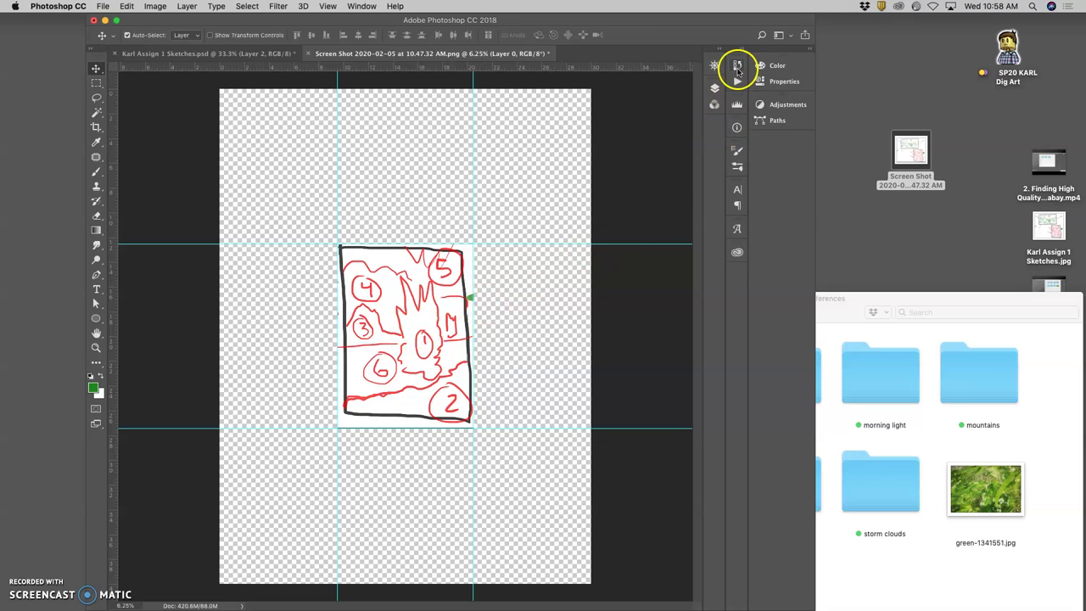
Step: Add Layer 1 filled with 50% Gray and move it beneath the sketch layer
left_click(715, 89)
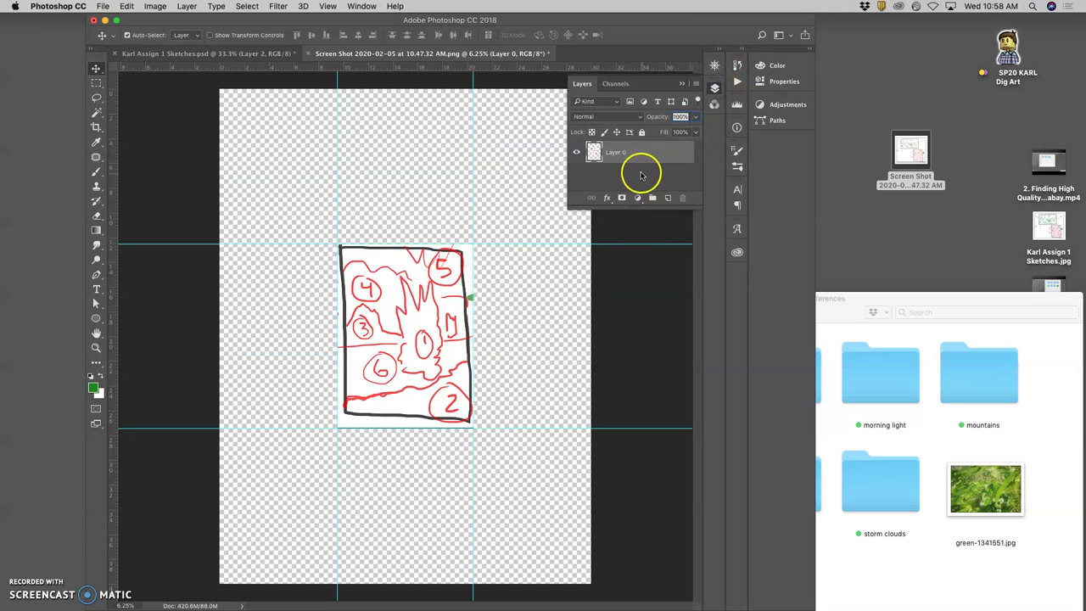
left_click(668, 199)
left_click(637, 153)
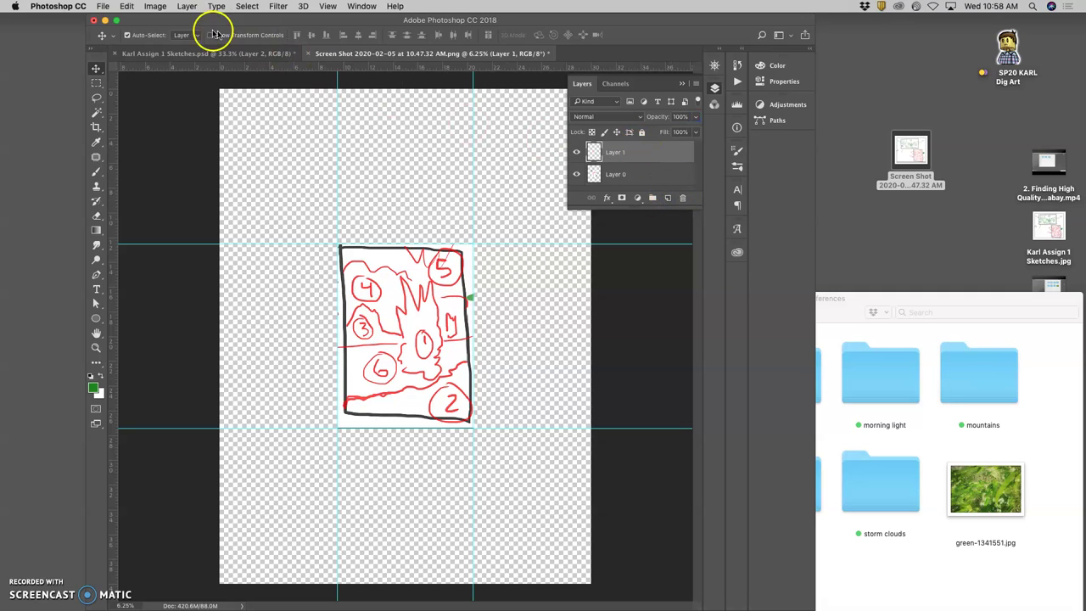
left_click(127, 7)
left_click(142, 186)
left_click(548, 244)
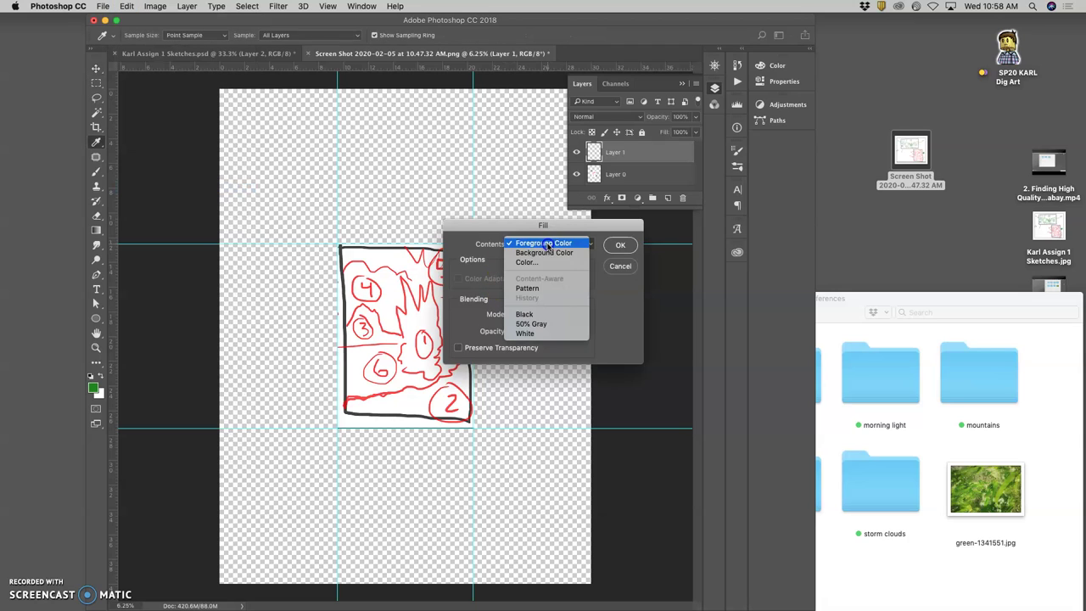
left_click(531, 323)
left_click(620, 245)
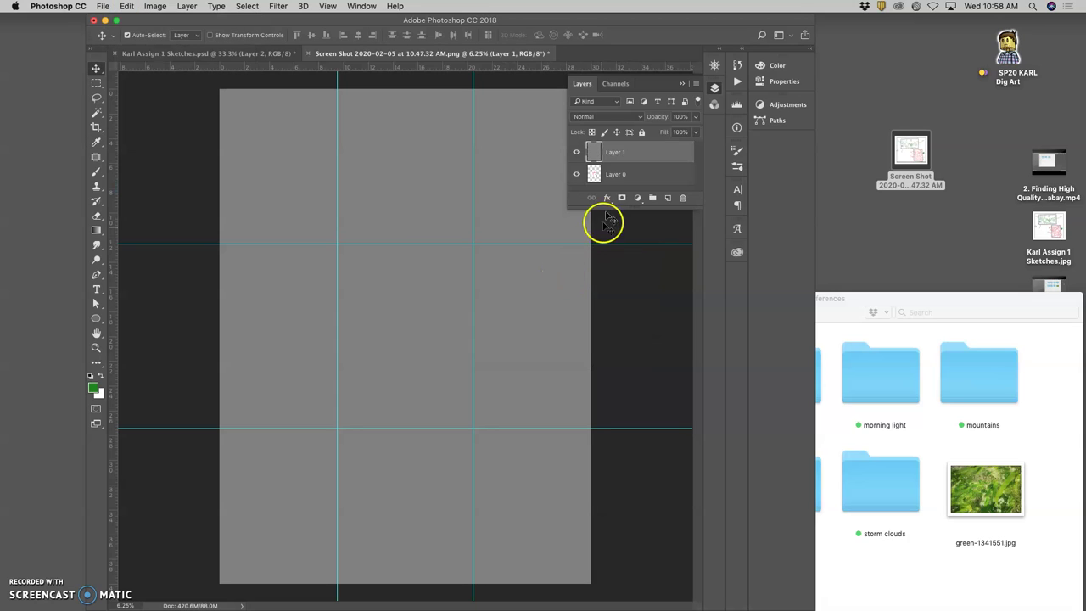
left_click_drag(623, 153, 619, 180)
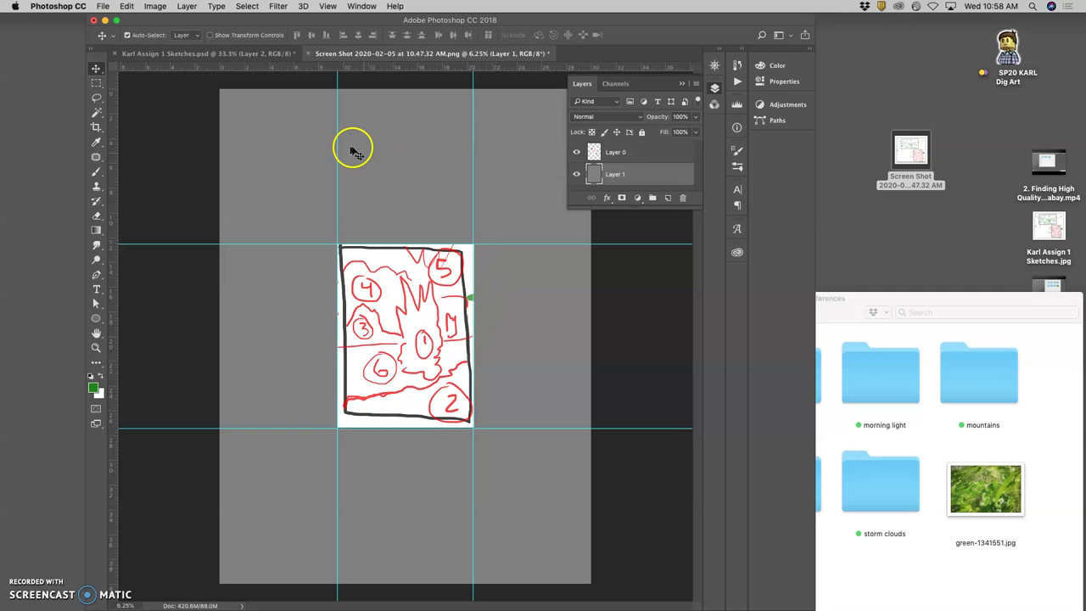
Step: Save the document under a new name as the Assign 1 Fantasy Landscape .psd file
left_click(103, 7)
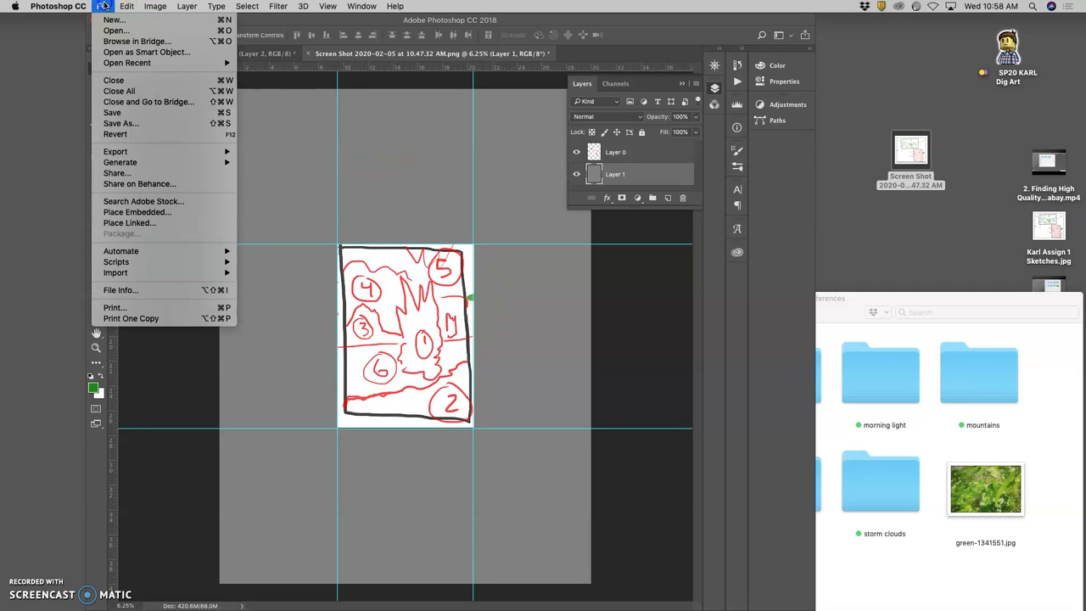
left_click(138, 127)
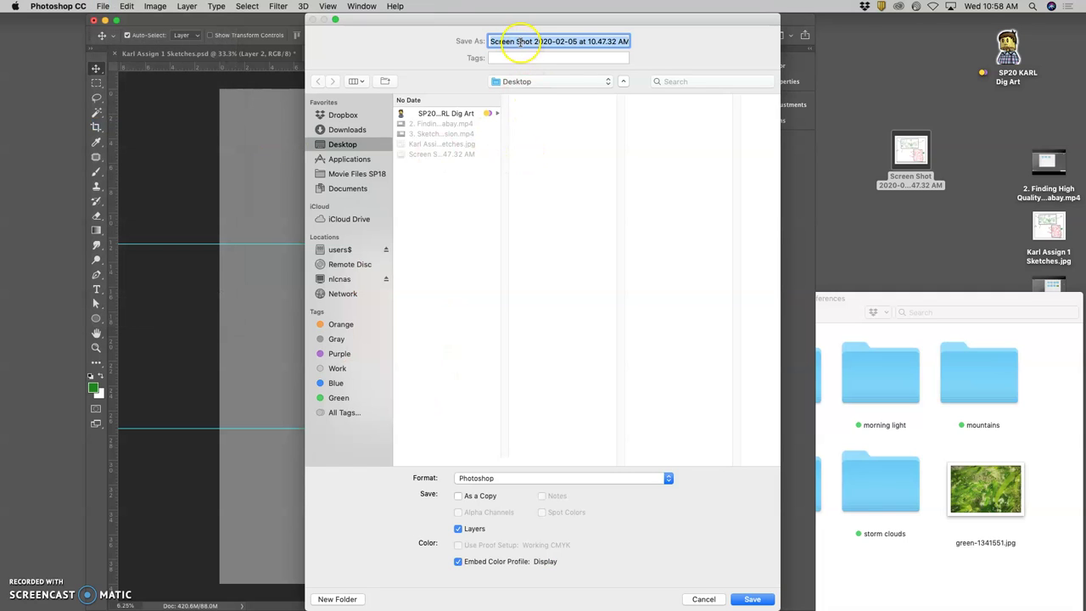
type("Karl")
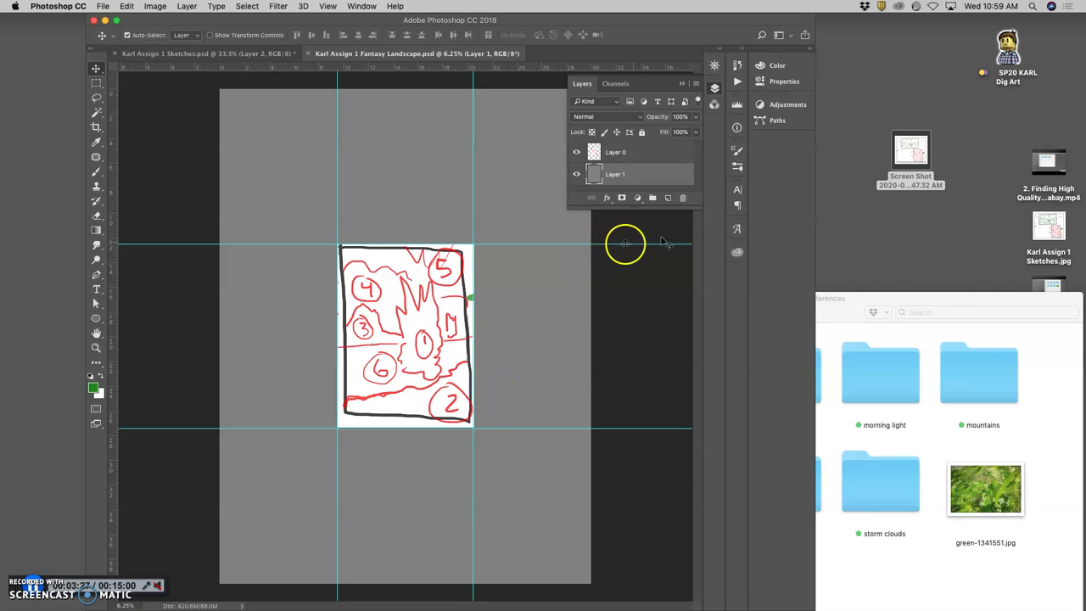
Step: Drag the yellow coral photo 1.jpg from the coral towers folder into the document
left_click_drag(932, 298, 925, 48)
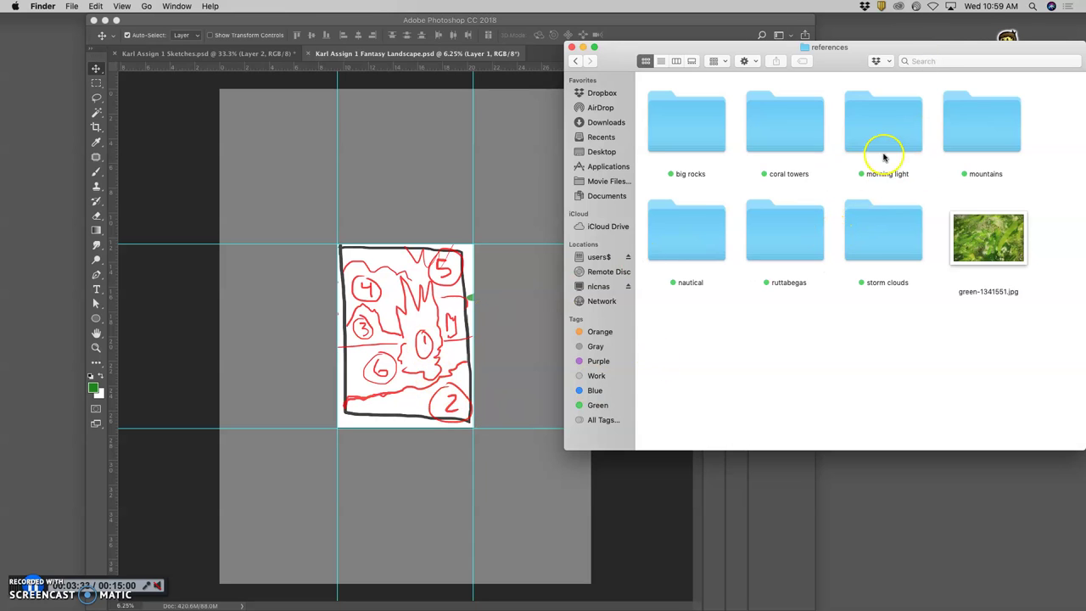
left_click(791, 144)
double_click(792, 144)
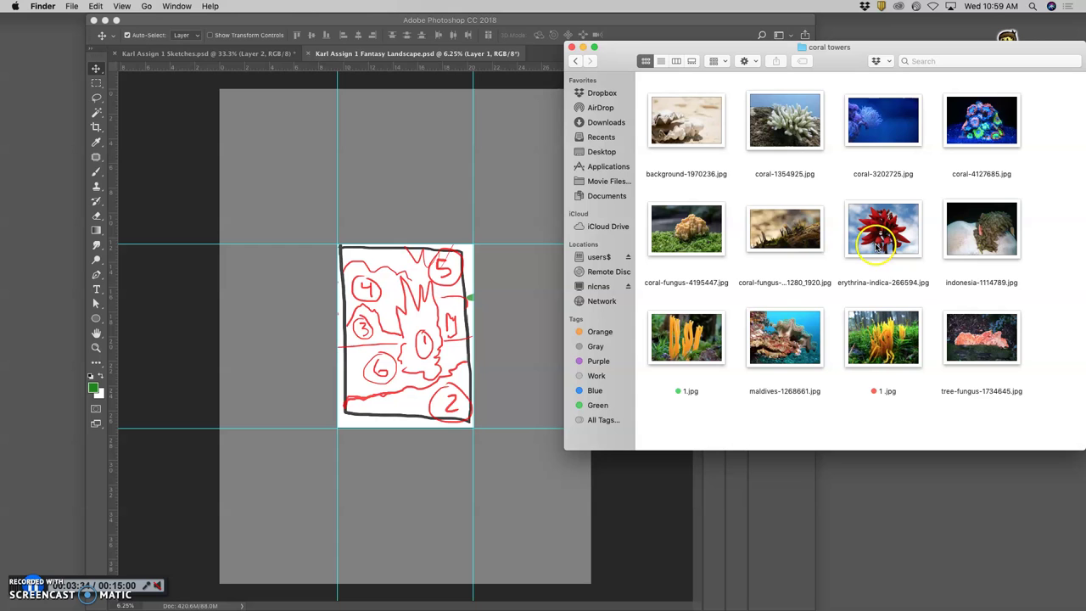
left_click(886, 358)
left_click_drag(899, 339, 318, 212)
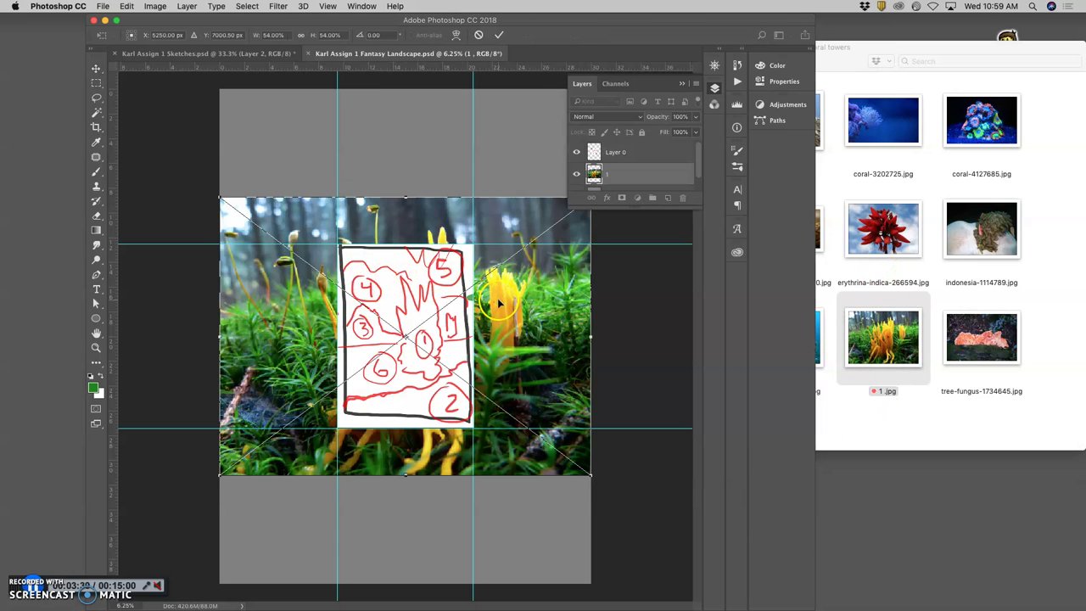
Step: Scale the coral photo to about 32% and position it above the sketch's top edge
left_click_drag(497, 298, 420, 193)
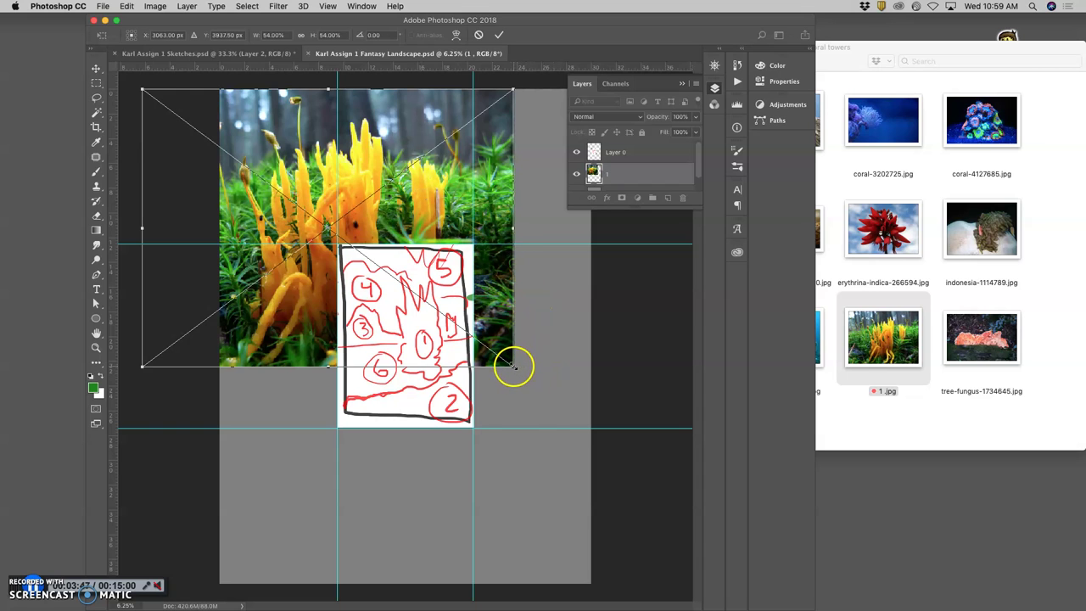
left_click_drag(512, 367, 400, 283)
mouse_move(351, 189)
left_mouse_down()
mouse_move(451, 297)
mouse_move(507, 335)
mouse_move(575, 359)
mouse_move(536, 490)
left_mouse_up()
left_click_drag(591, 583, 551, 555)
mouse_move(510, 516)
left_mouse_down()
mouse_move(519, 341)
mouse_move(488, 257)
mouse_move(506, 243)
left_mouse_up()
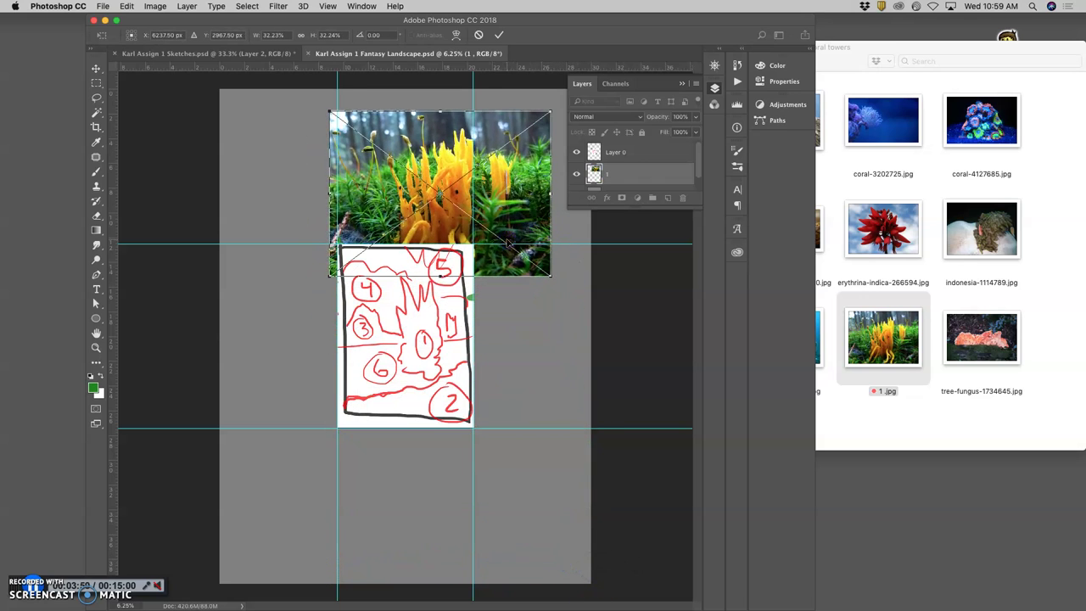
double_click(526, 249)
Step: Move sketch Layer 0 beneath the coral photo and select photo layer 1 for lassoing
left_click(627, 149)
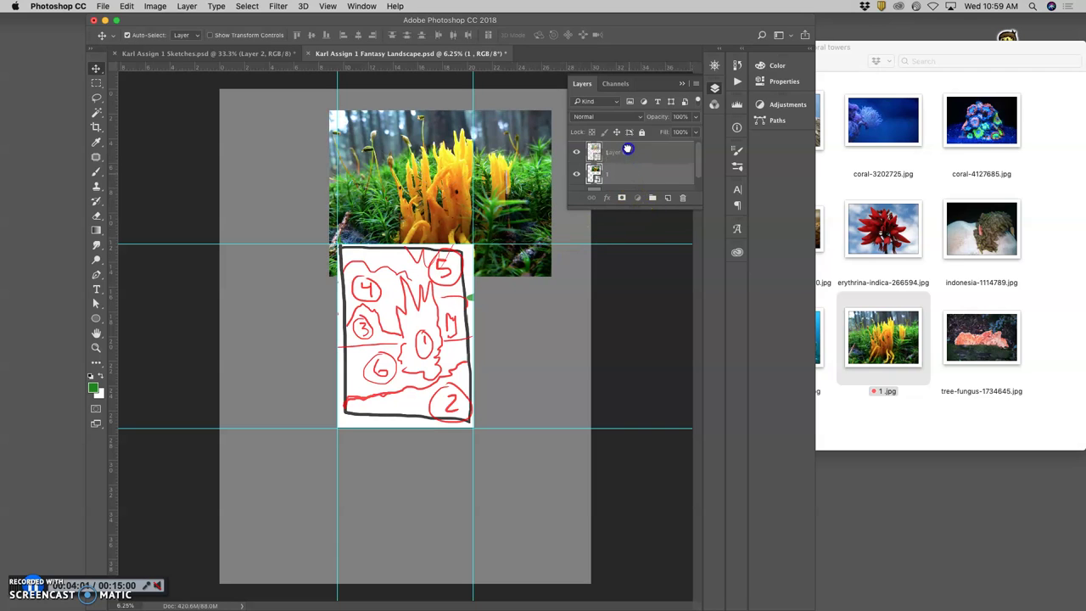
left_click_drag(627, 150, 625, 178)
left_click(602, 152)
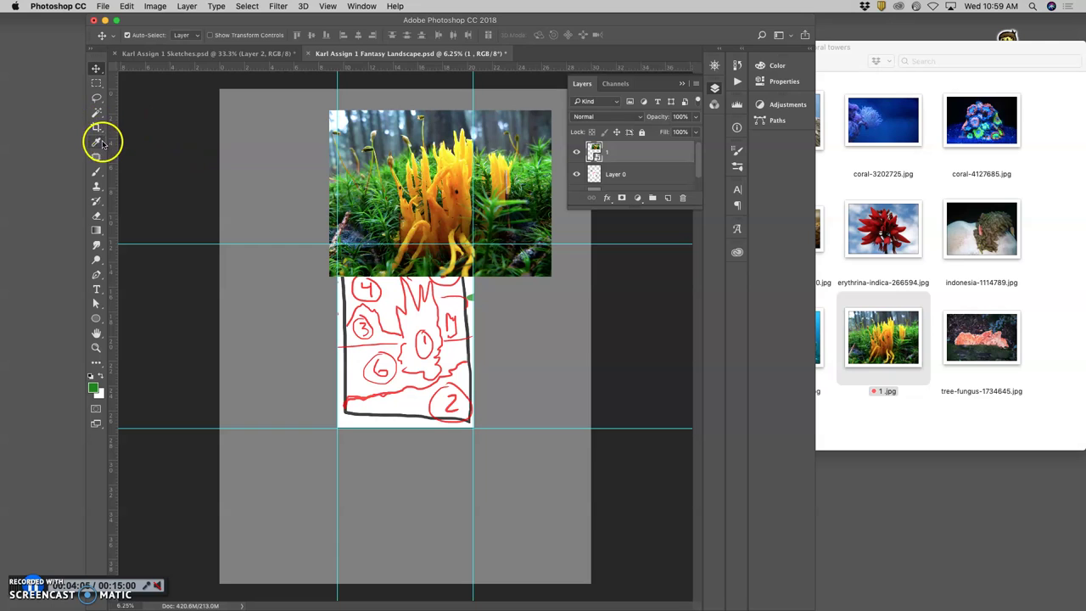
left_click(96, 98)
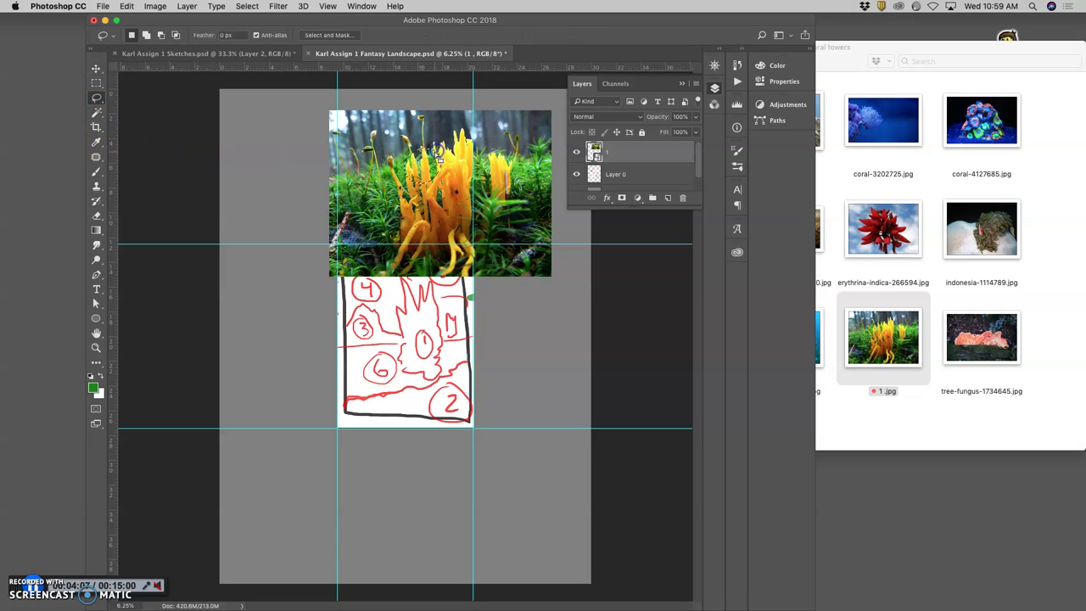
key("BackSpace")
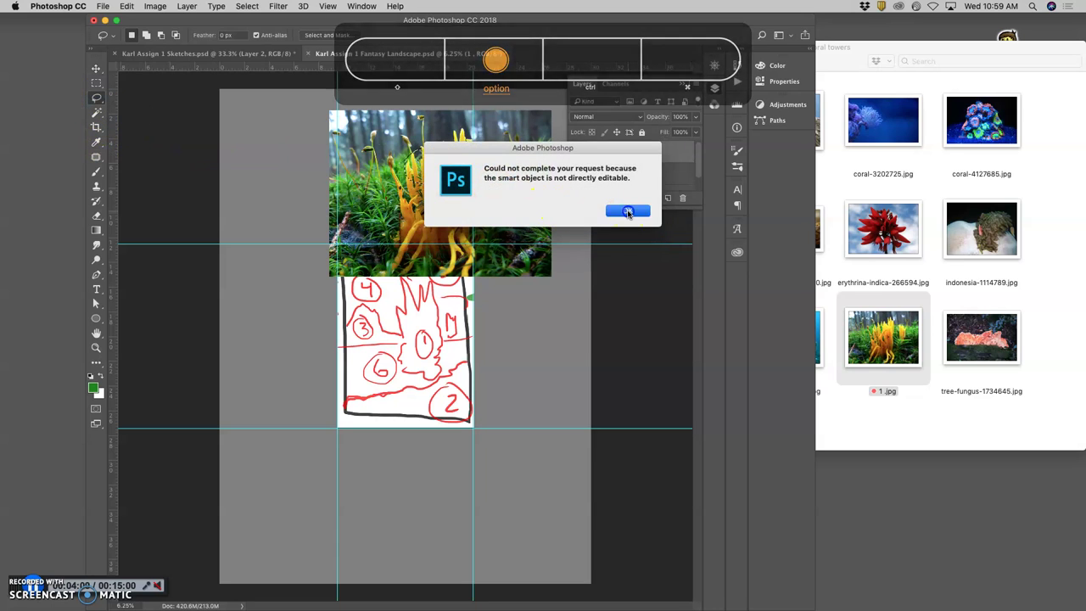
left_click(626, 208)
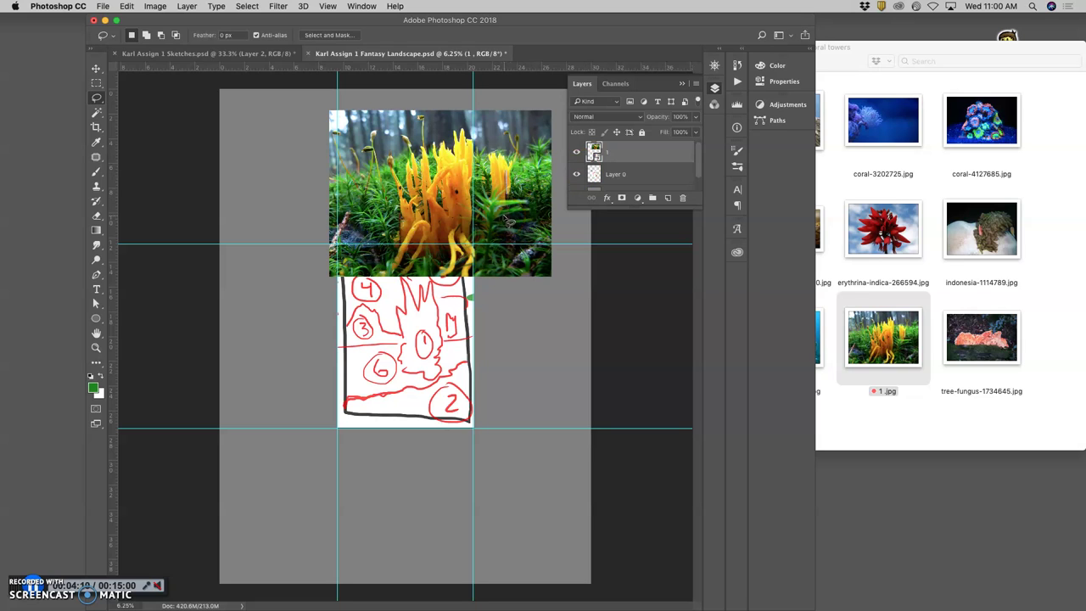
Step: Lasso the yellow fungus, copy it onto Layer 2 with Cmd+J, and hide layer 1
key("super+equal")
left_click(463, 322)
scroll(464, 322, "up", 5)
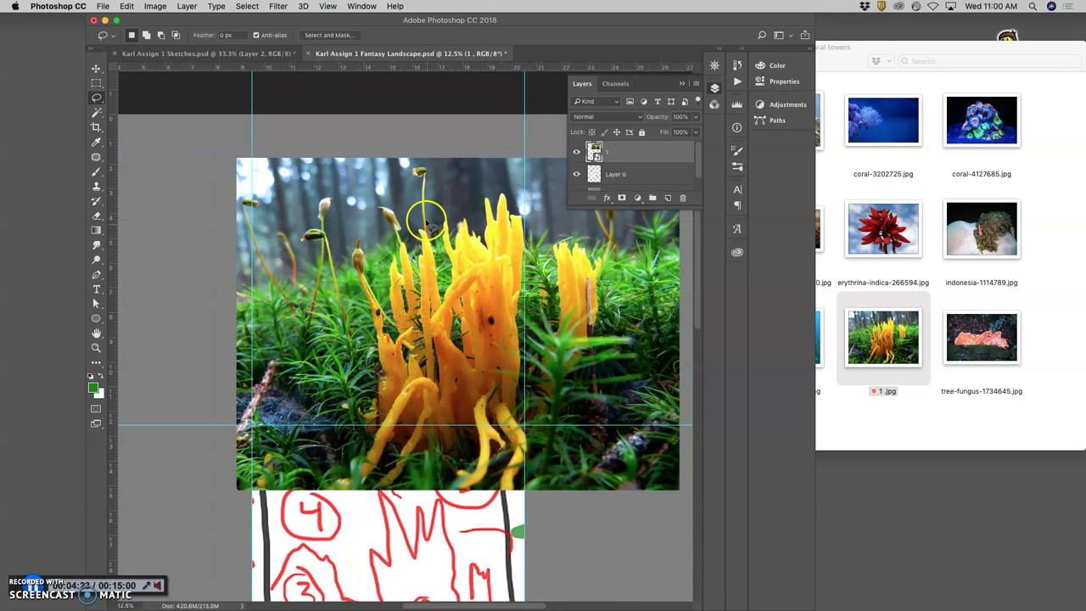
left_click(435, 186)
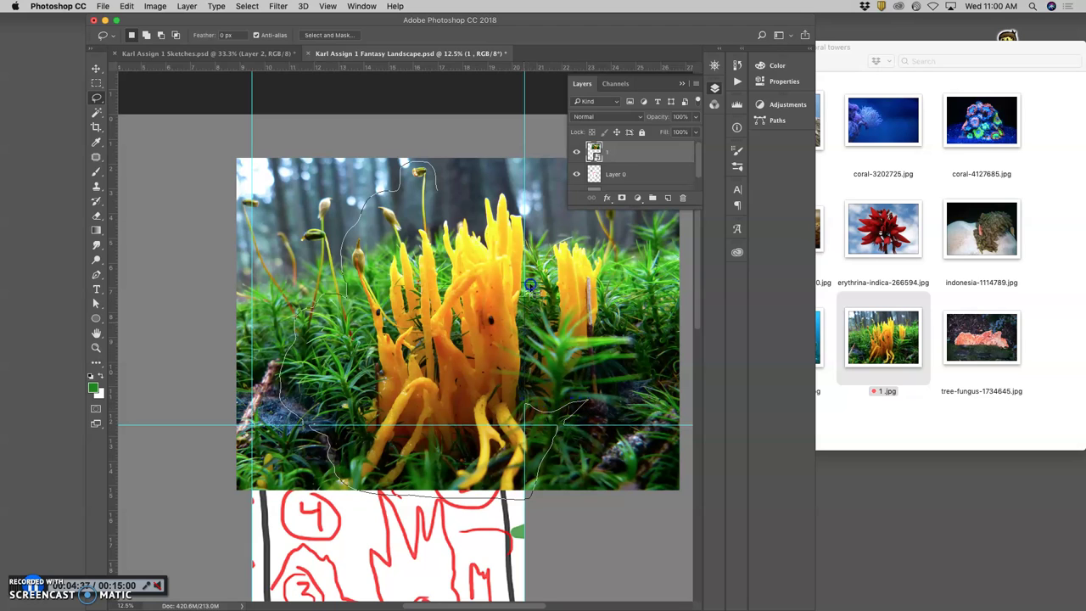
left_click_drag(453, 192, 451, 191)
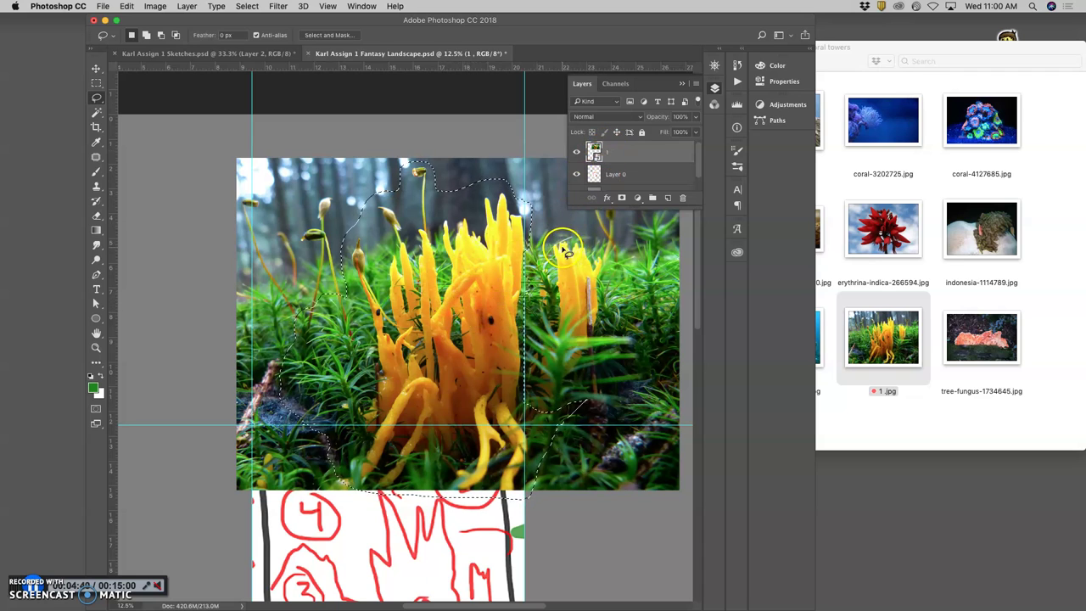
key("super+j")
left_click(576, 173)
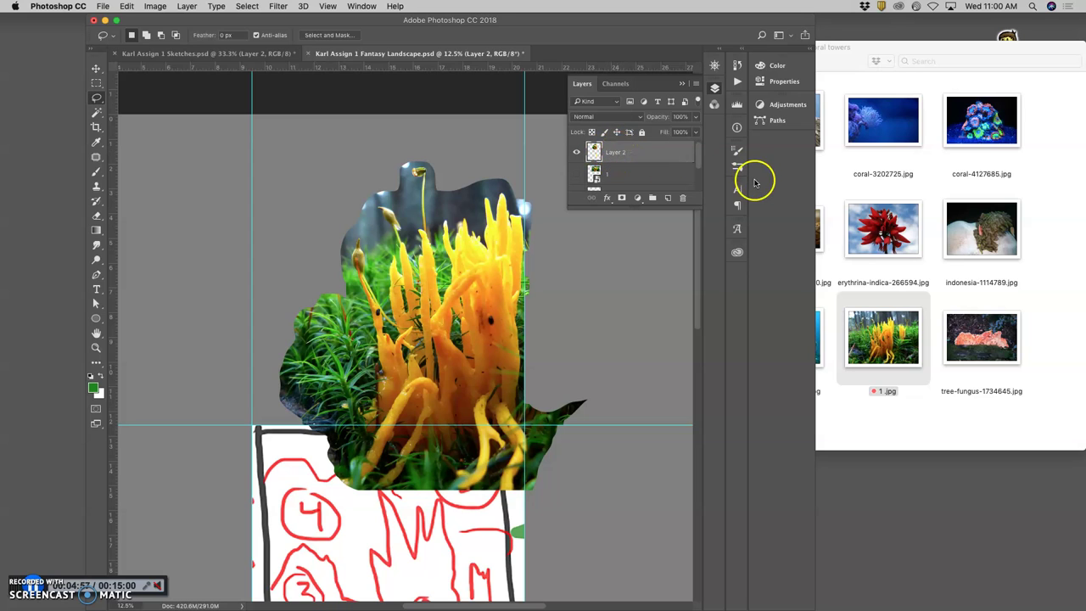
Step: Close the coral towers Finder window and widen the Photoshop window across the screen
left_click(827, 174)
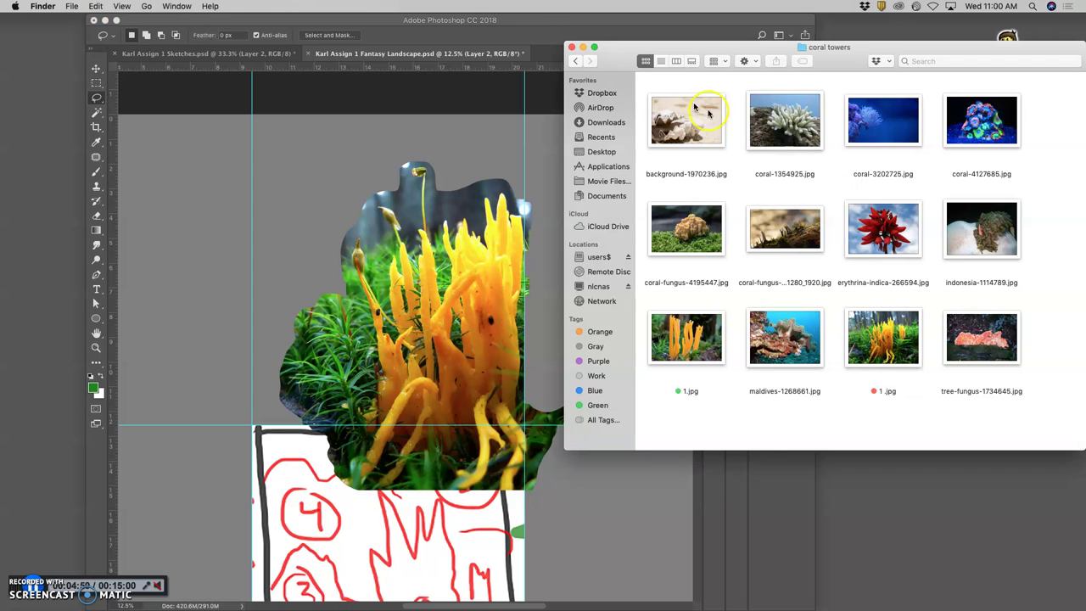
left_click(573, 48)
left_click(814, 154)
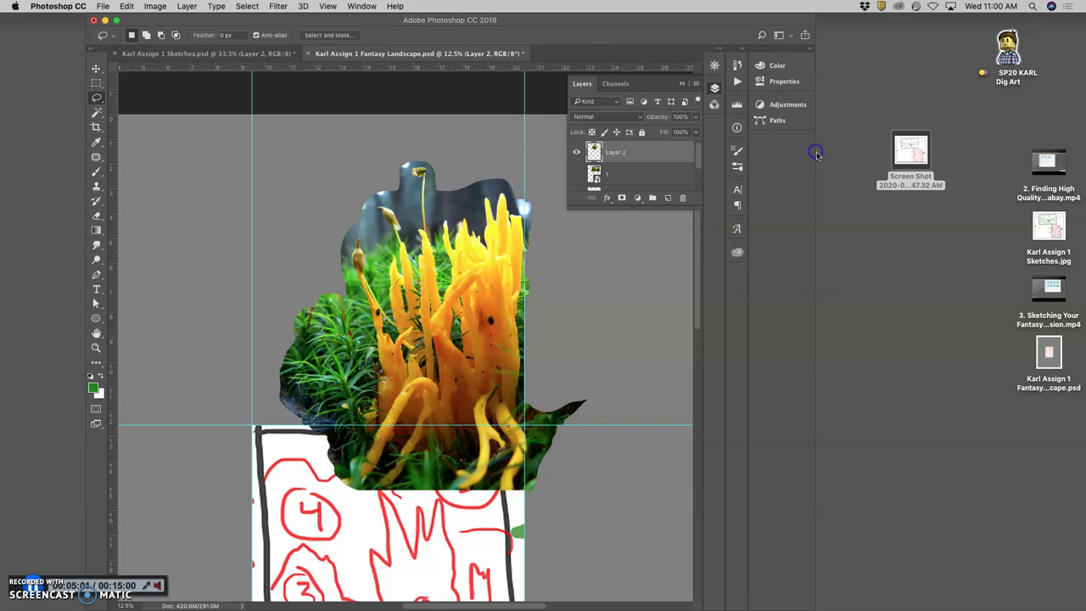
left_click_drag(815, 154, 1071, 169)
Step: Dock the Layers panel as a full-height column and close the floating Channels panel
left_click(940, 84)
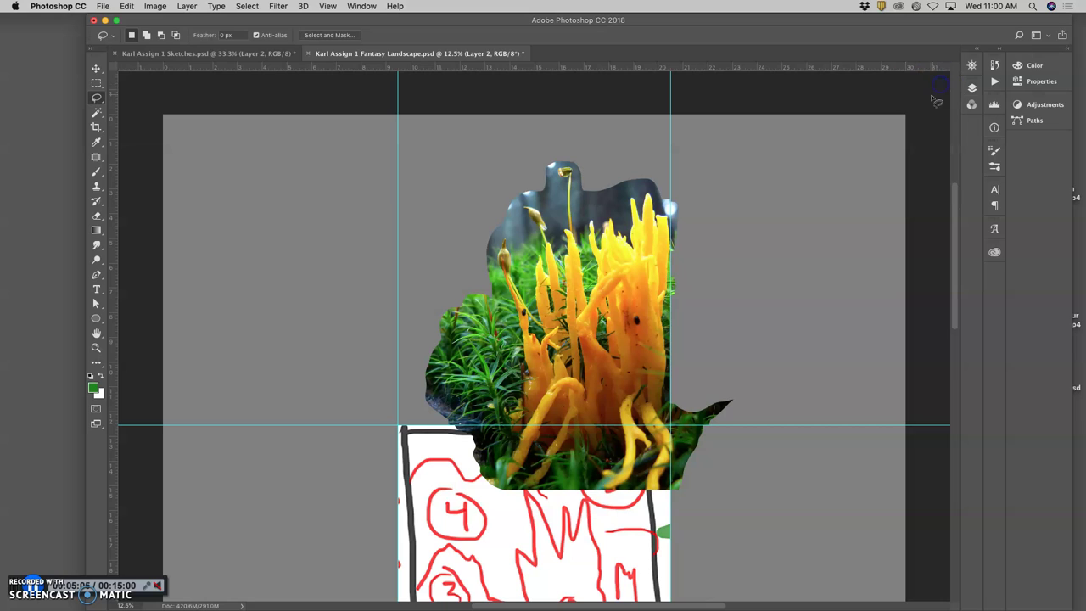
left_click(974, 89)
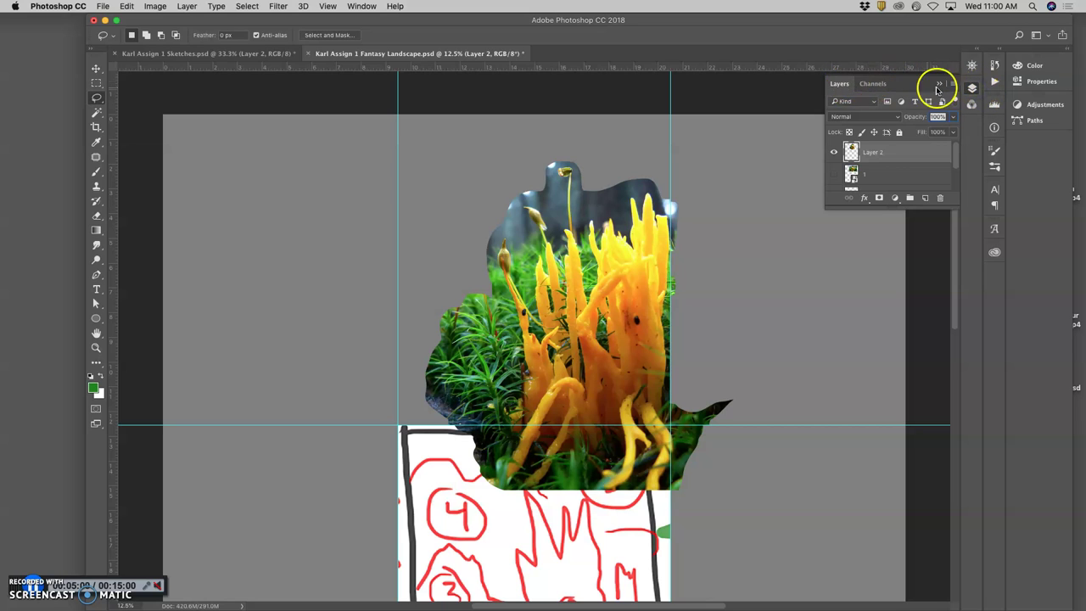
left_click(953, 87)
left_click(953, 87)
left_click_drag(843, 84, 981, 85)
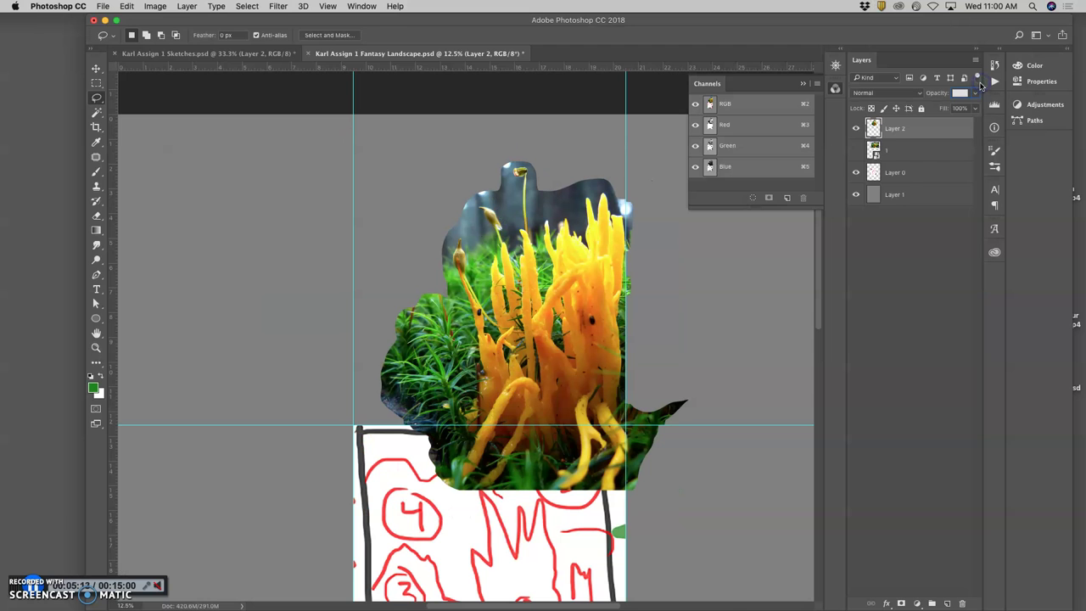
left_click(790, 92)
left_click(803, 86)
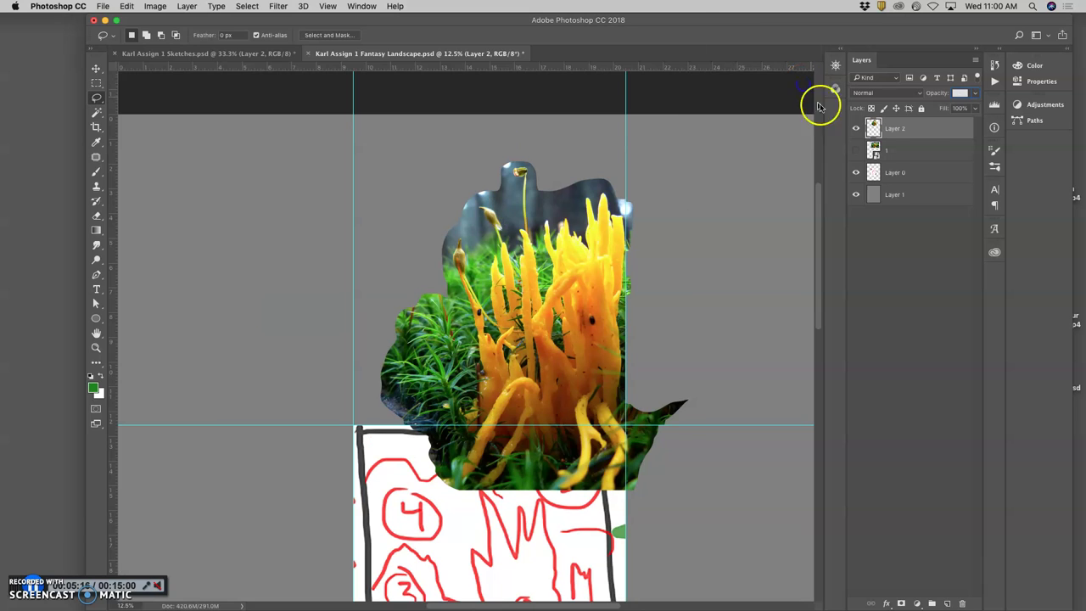
Step: Show the cut-out Layer 2, keep photo layer 1 hidden, and zoom out to 6.25%
left_click(856, 150)
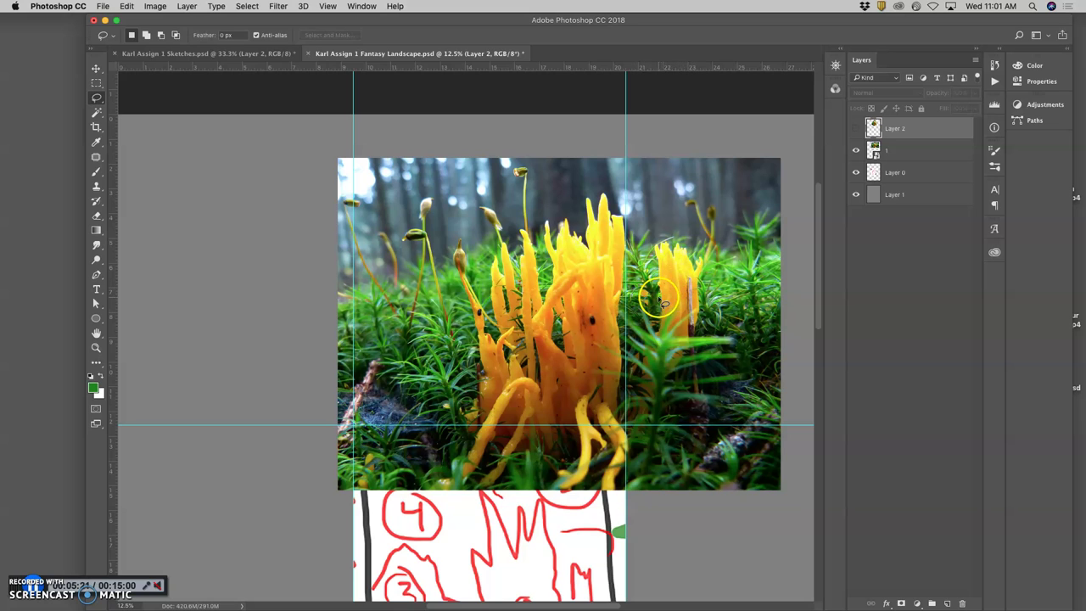
left_click(857, 128)
left_click(855, 151)
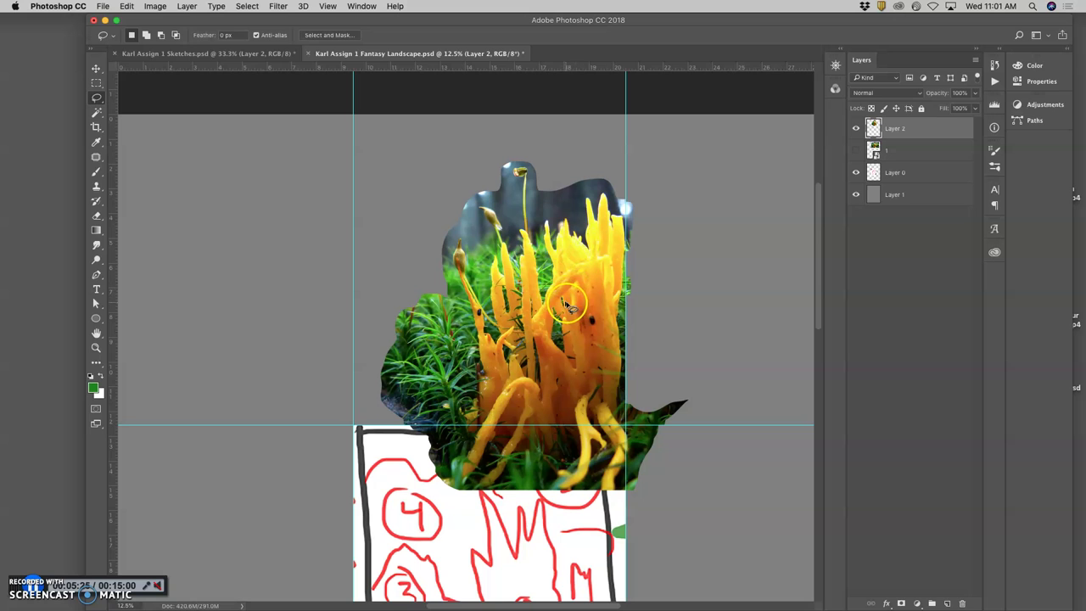
key("super+minus")
key("super+minus")
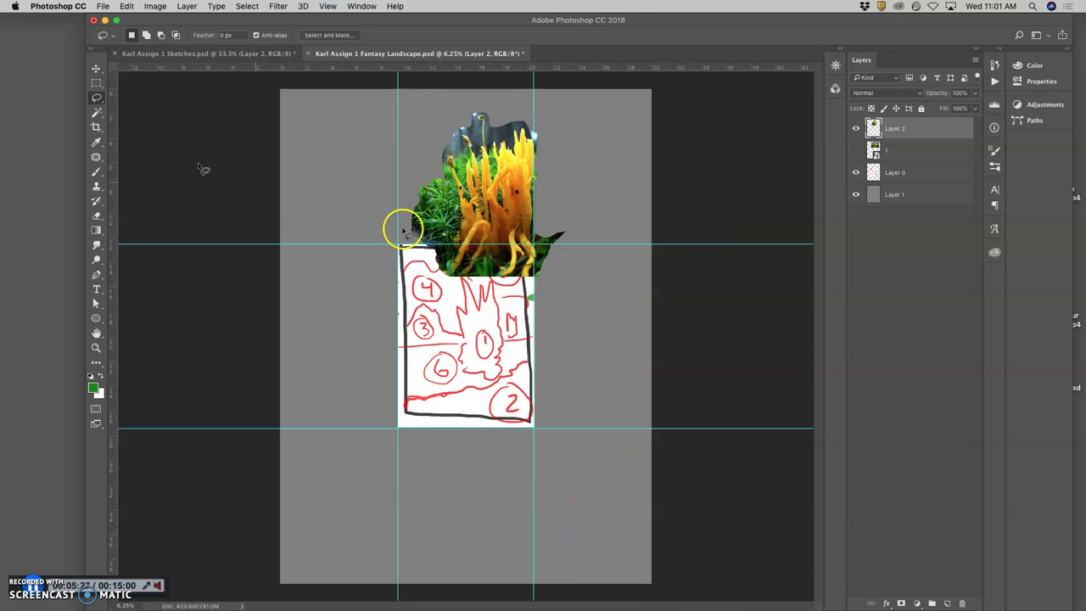
Step: Move the fungus cut-out to the upper right, lasso its stray leaf, and shrink the Photoshop window
left_click(97, 70)
left_click_drag(451, 200, 540, 171)
left_click(97, 99)
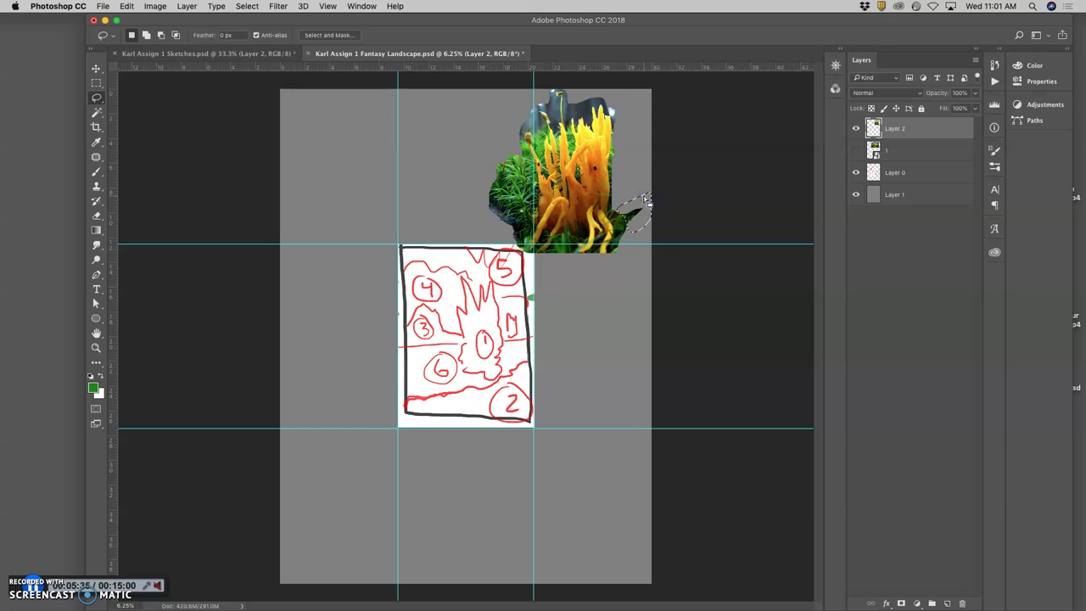
left_click_drag(642, 201, 630, 254)
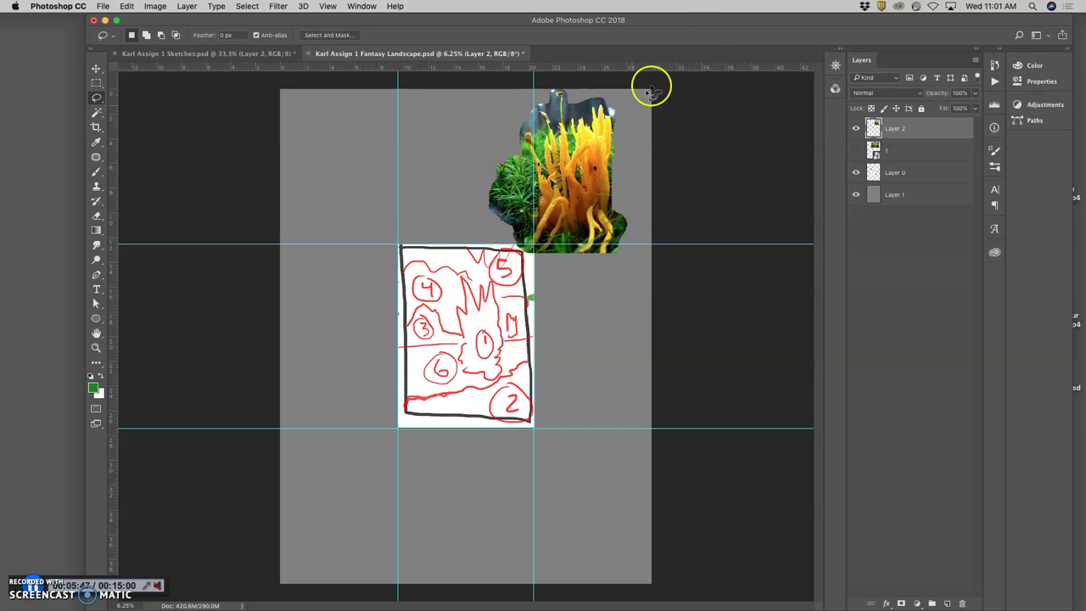
left_click_drag(686, 25, 557, 21)
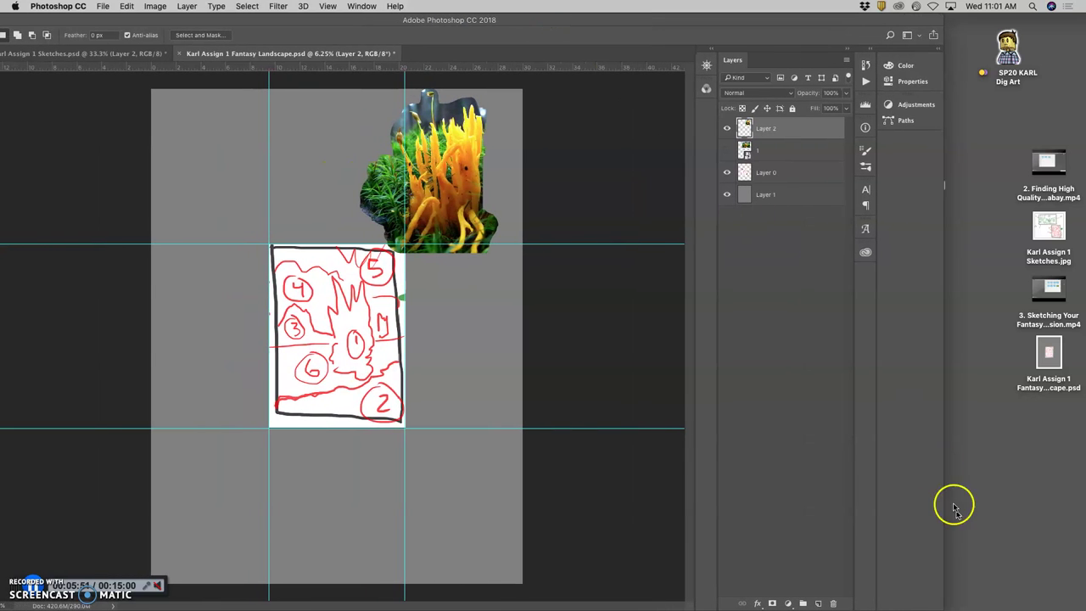
left_click_drag(941, 604, 738, 589)
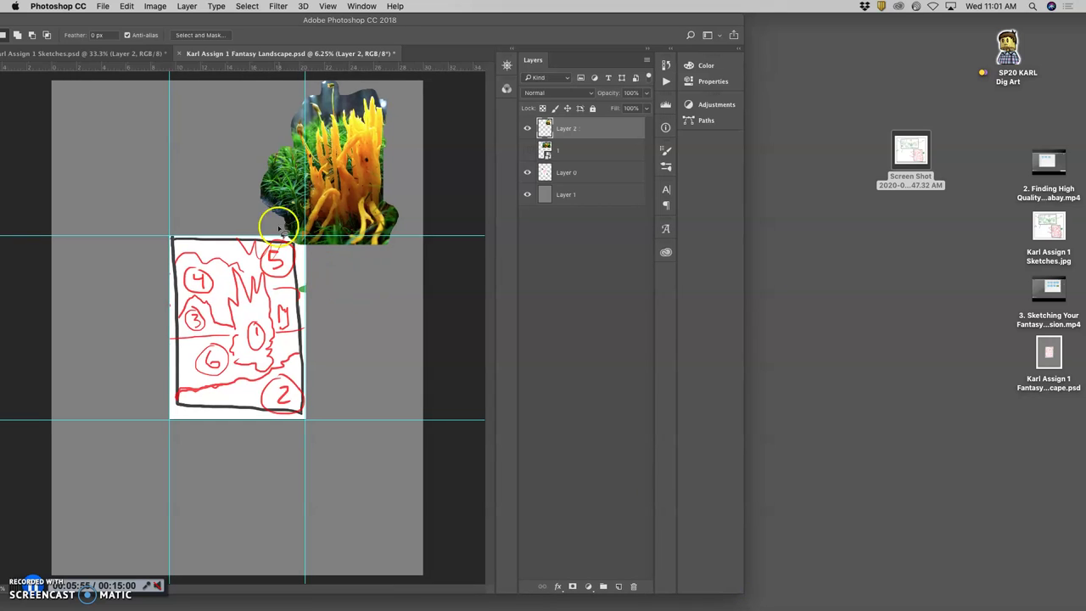
Step: In Finder, open the course's Assignment #1 > references > storm clouds folder
left_click(1009, 56)
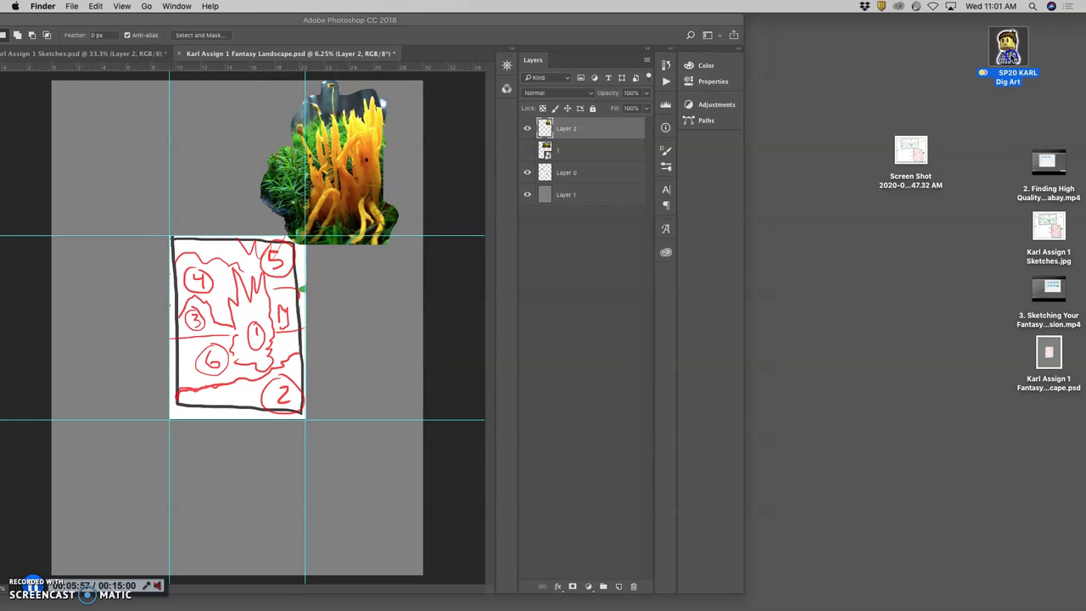
double_click(1009, 56)
double_click(426, 153)
double_click(355, 139)
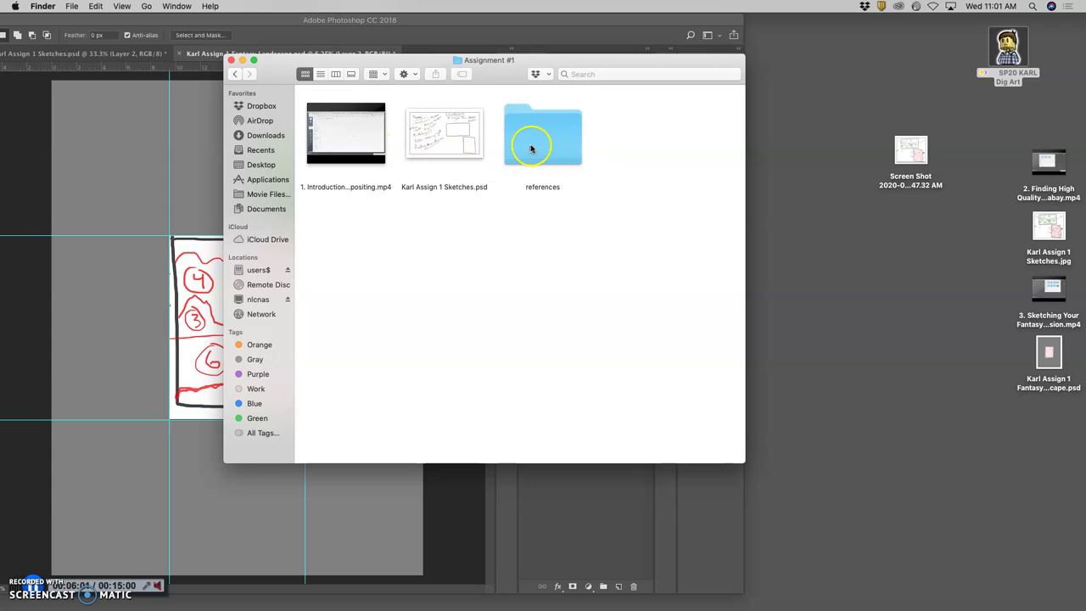
double_click(528, 147)
left_click(535, 255)
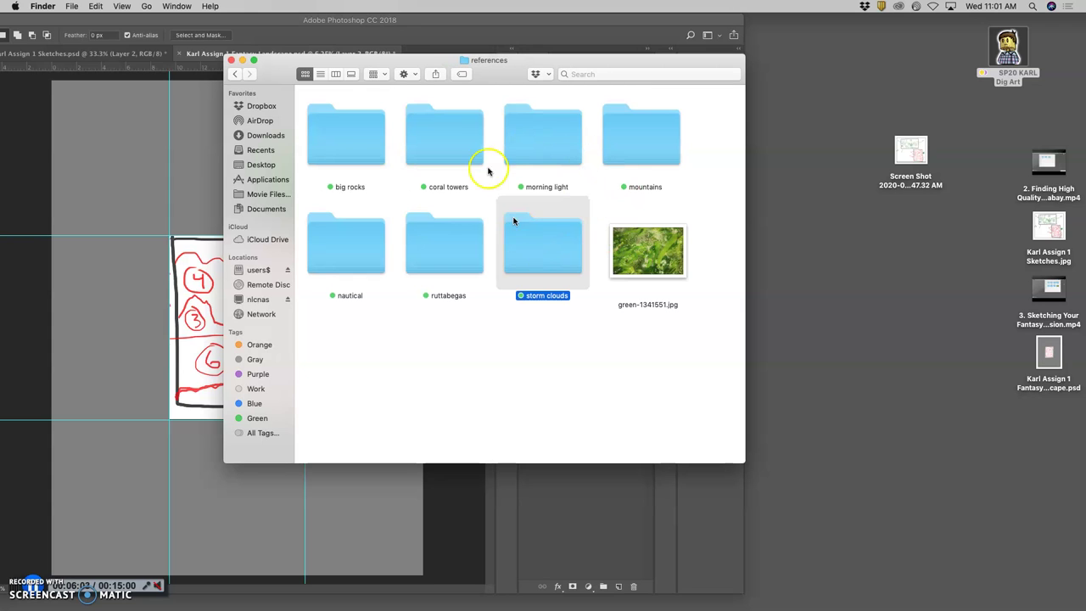
left_click_drag(430, 64, 788, 77)
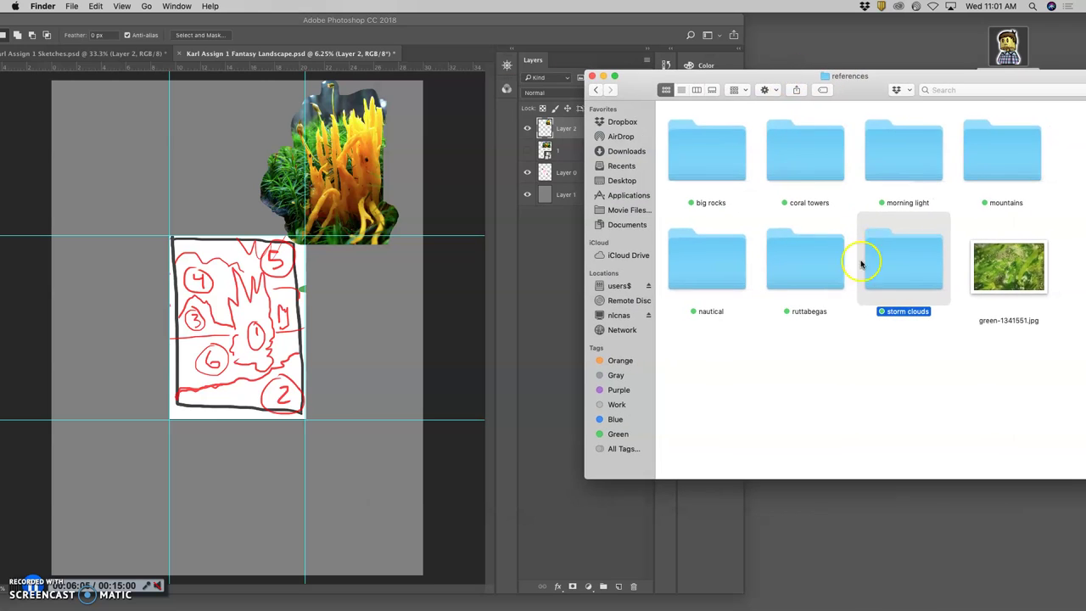
double_click(887, 258)
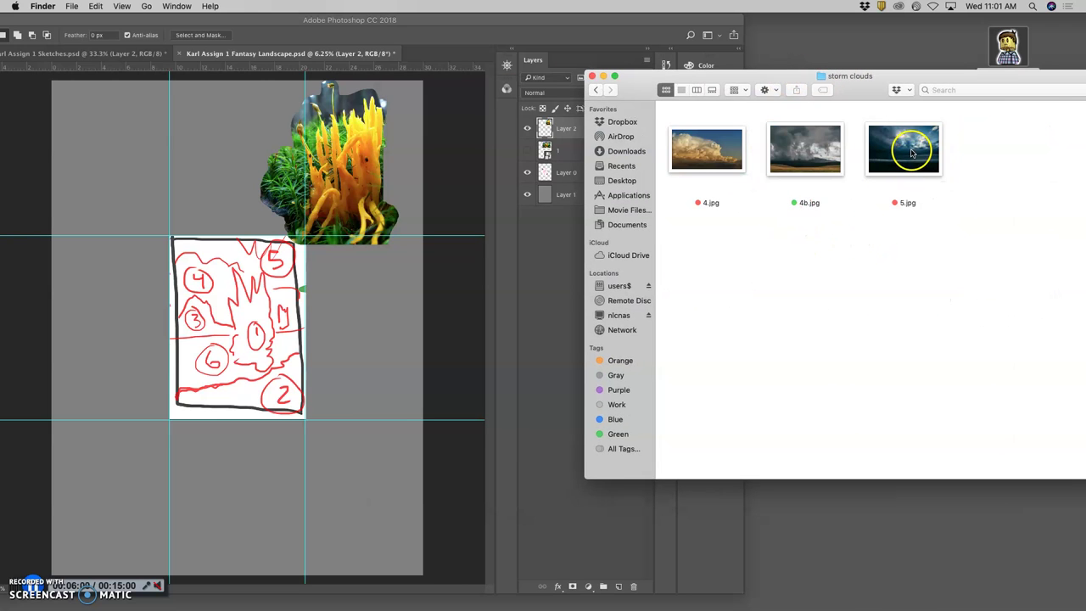
Step: Place 5.jpg at the canvas's top-left and rasterize it as layer 5
left_click_drag(912, 150, 227, 123)
key("Return")
right_click(573, 134)
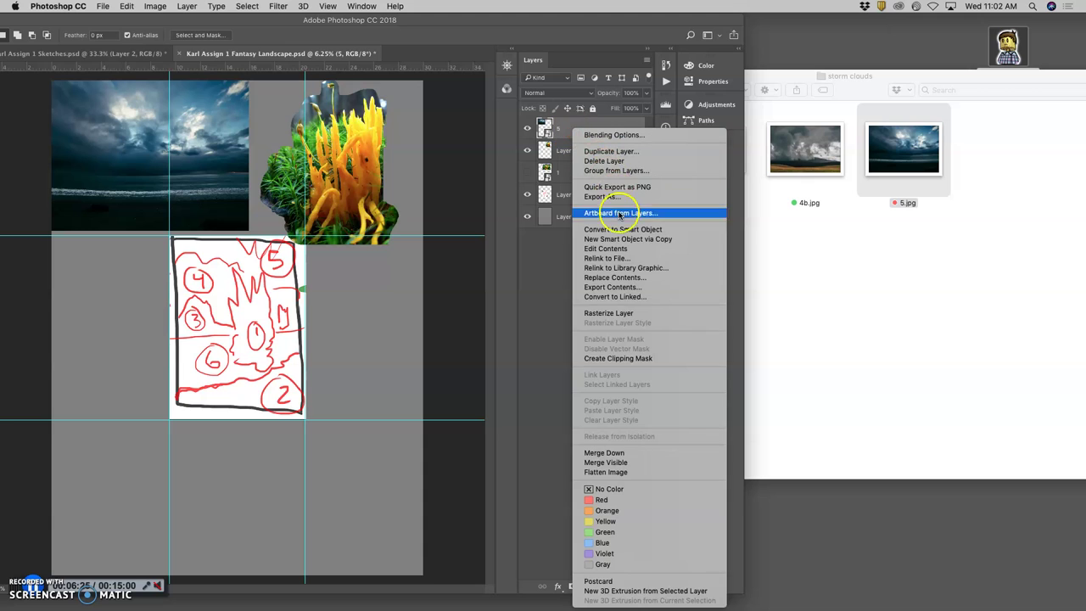
left_click(619, 315)
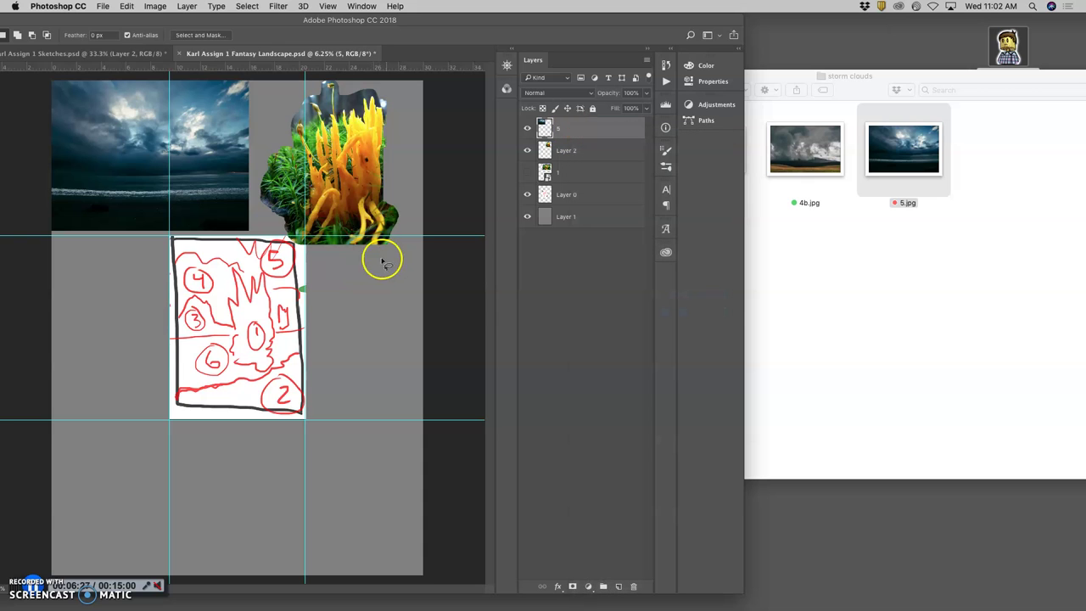
Step: Place 4.jpg, shrink it under the storm image over the sketch, and rasterize layer 4
left_click(817, 234)
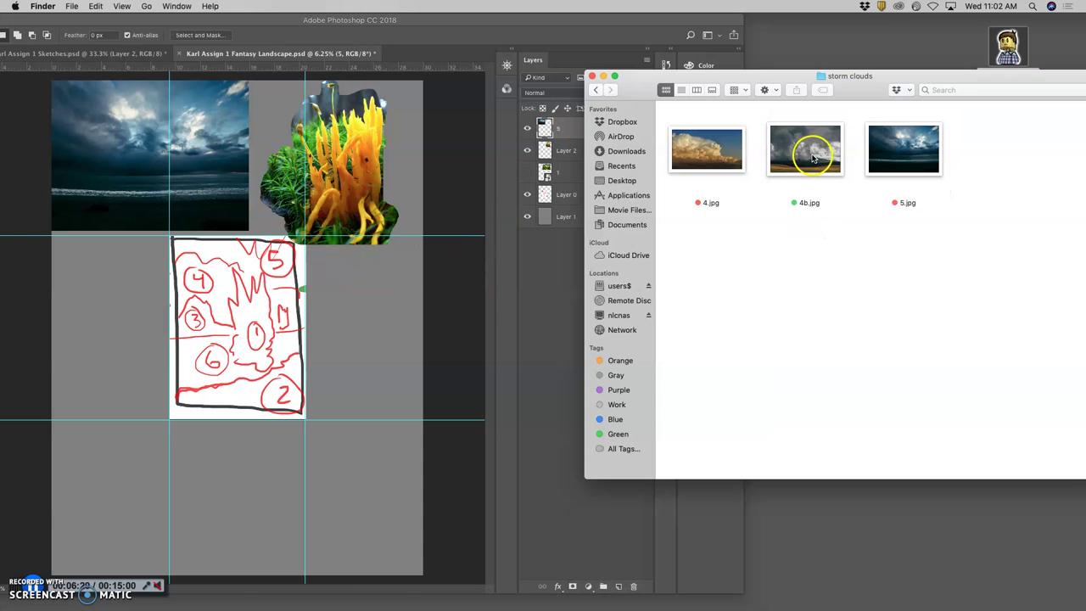
left_click_drag(703, 150, 155, 312)
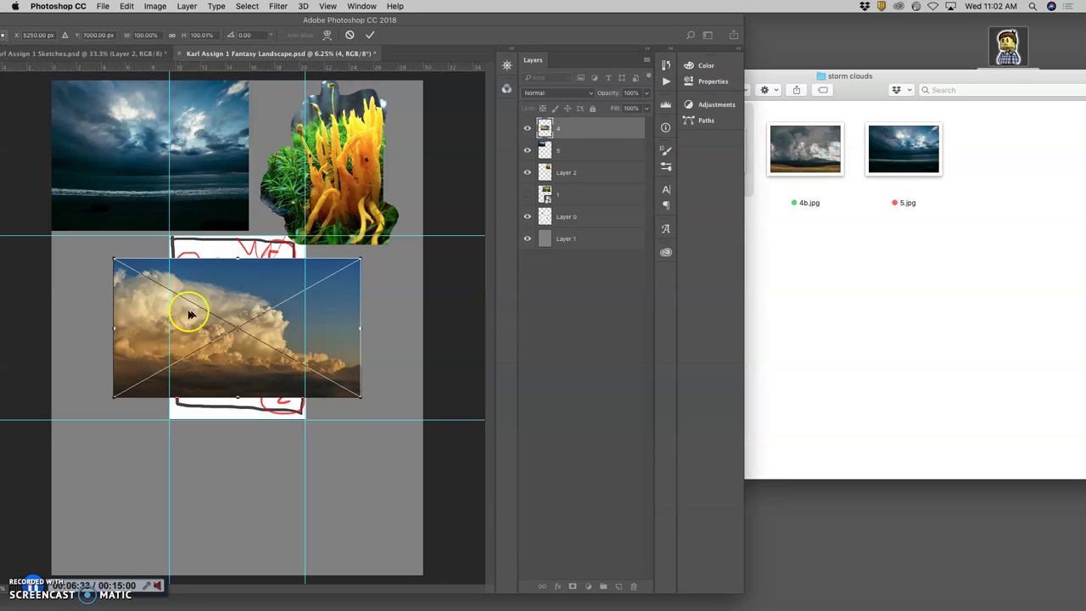
left_click_drag(361, 260, 300, 291)
mouse_move(230, 334)
left_mouse_down()
mouse_move(253, 292)
mouse_move(227, 279)
left_mouse_up()
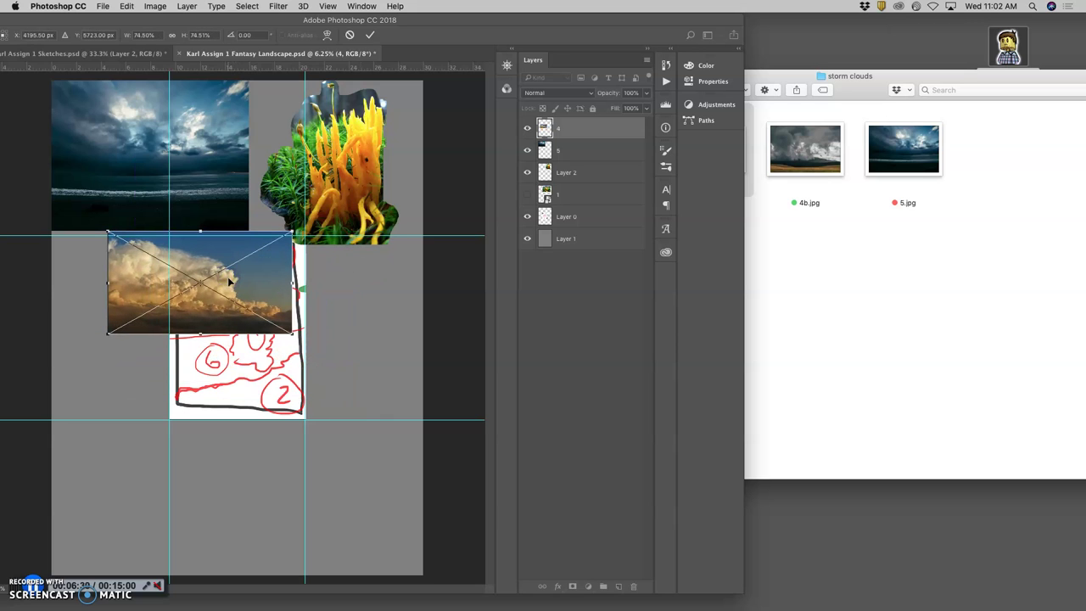
double_click(288, 307)
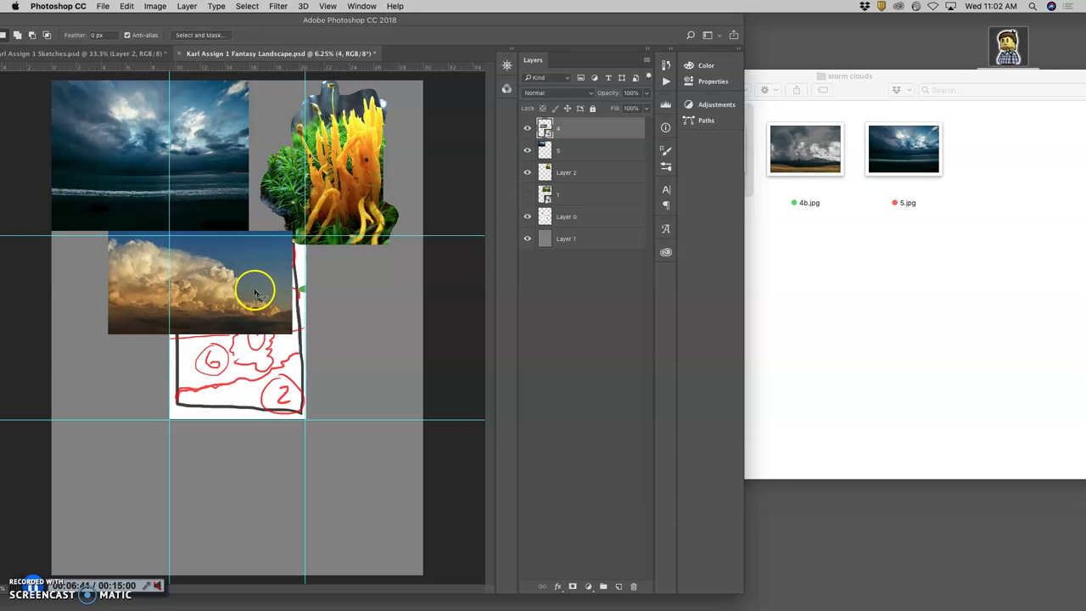
right_click(573, 131)
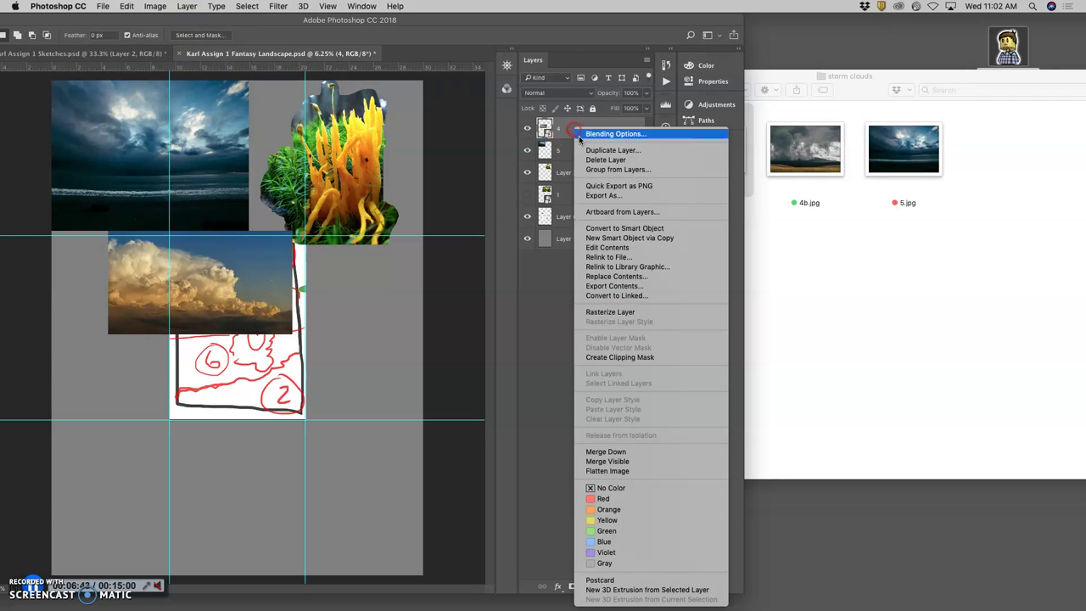
left_click(610, 311)
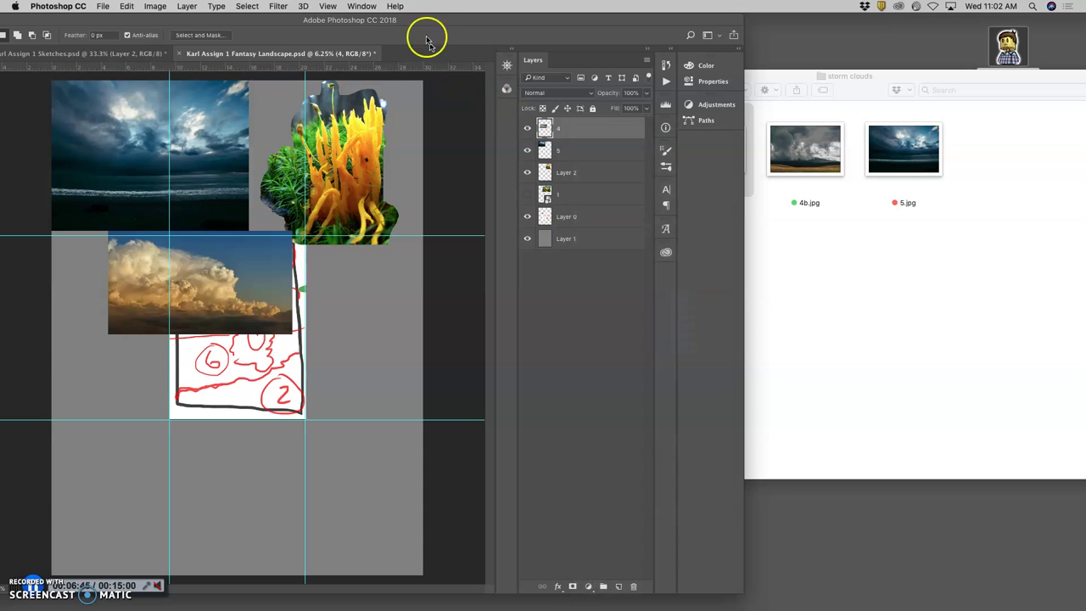
double_click(424, 21)
Step: Move the dark sea sky and golden clouds images to the canvas's left edge
left_click(136, 79)
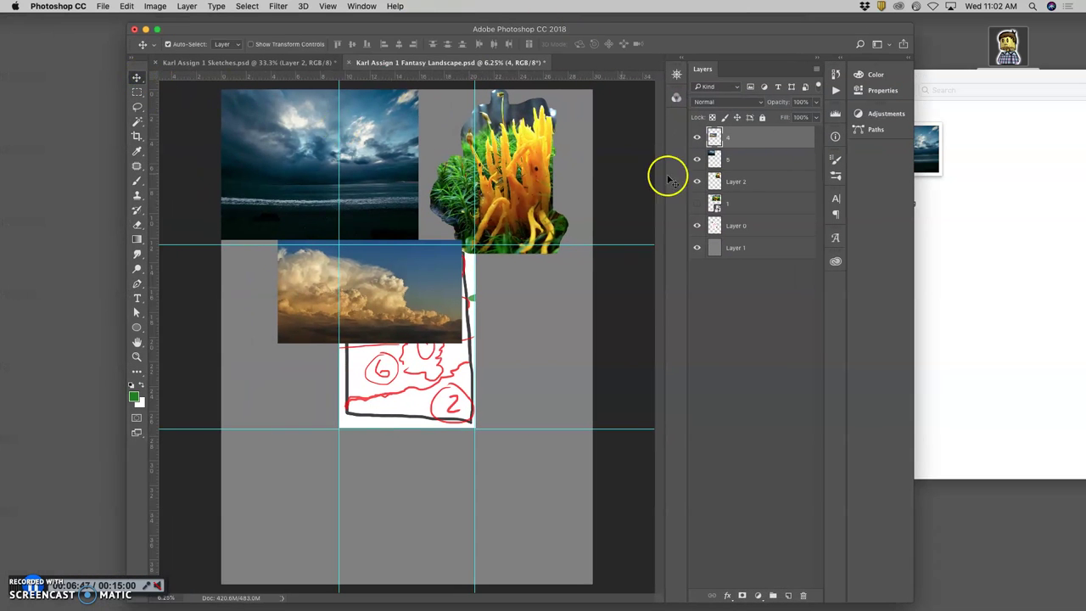
left_click_drag(374, 159, 289, 118)
left_click_drag(369, 271, 219, 208)
Step: Rename Layer 2 to 'Coral Tower'
left_click(726, 161)
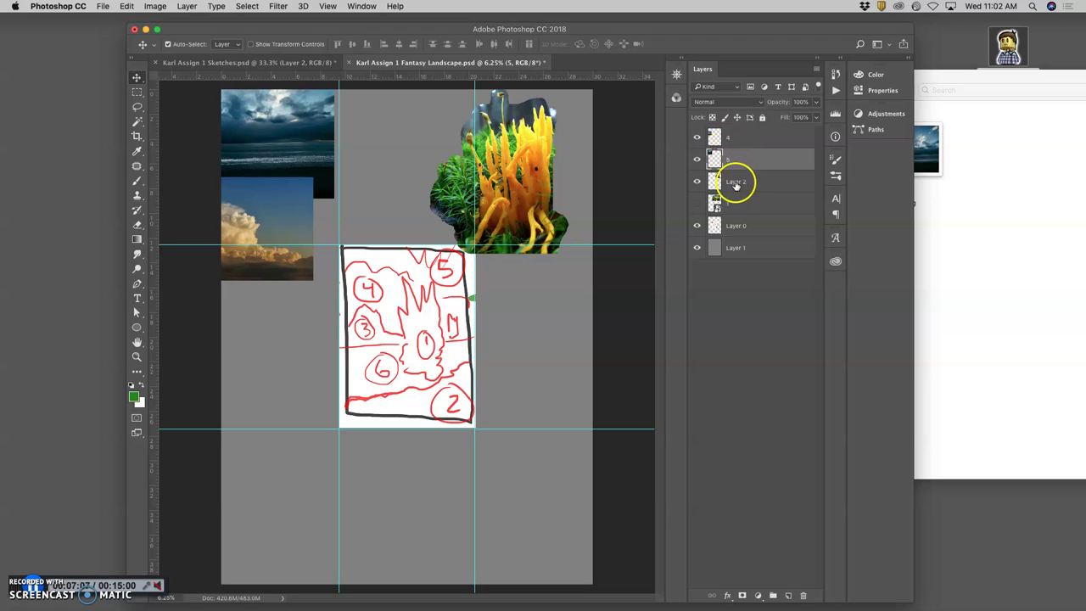
double_click(735, 183)
type("Coral Tower")
key("Return")
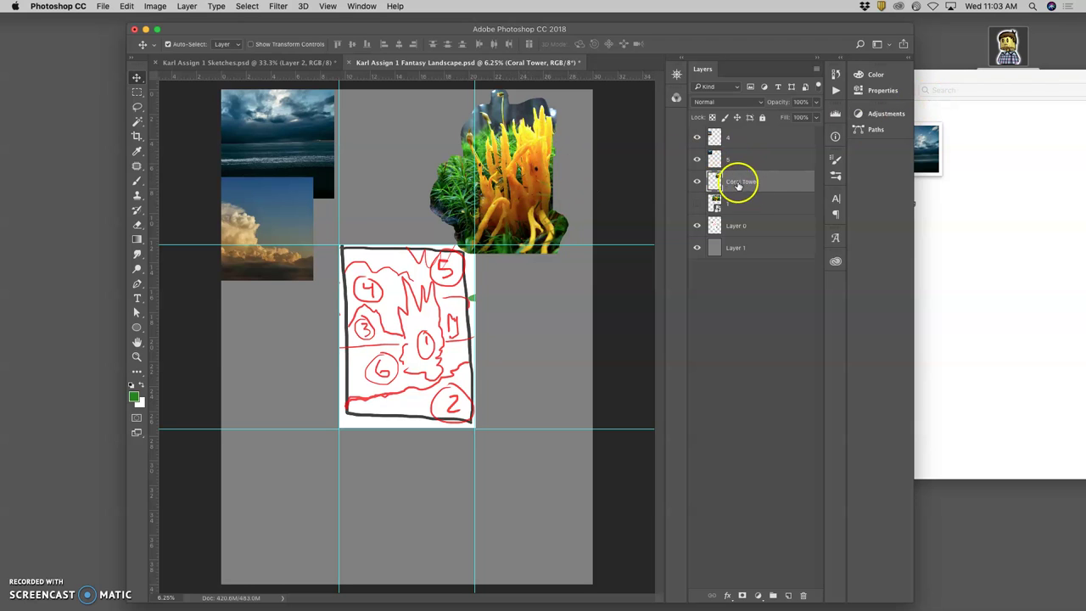
Step: Go back to references in Finder and open the mountains folder
left_click(974, 198)
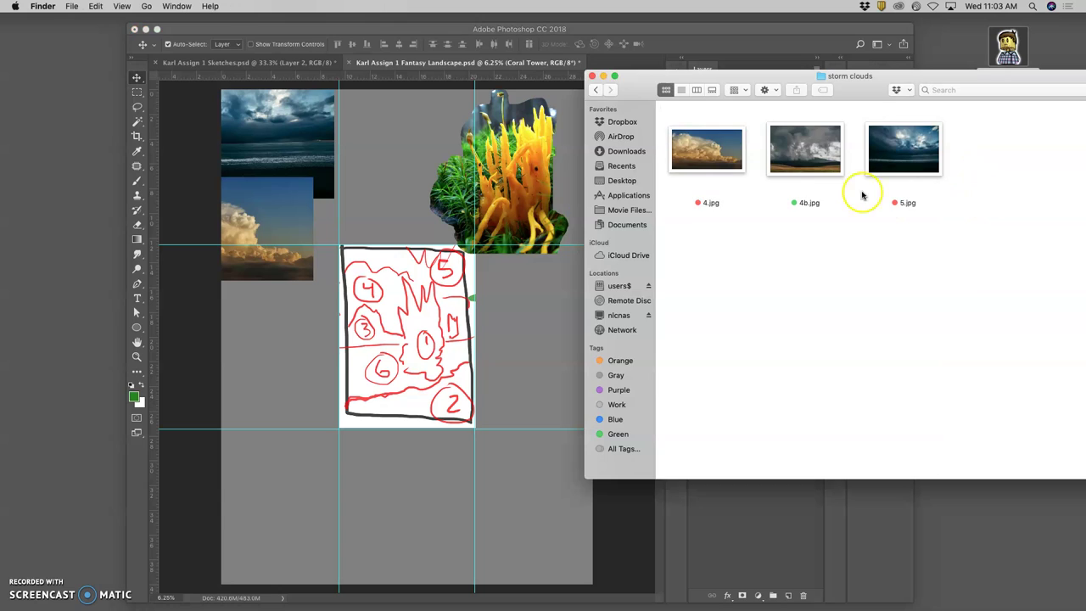
left_click(596, 91)
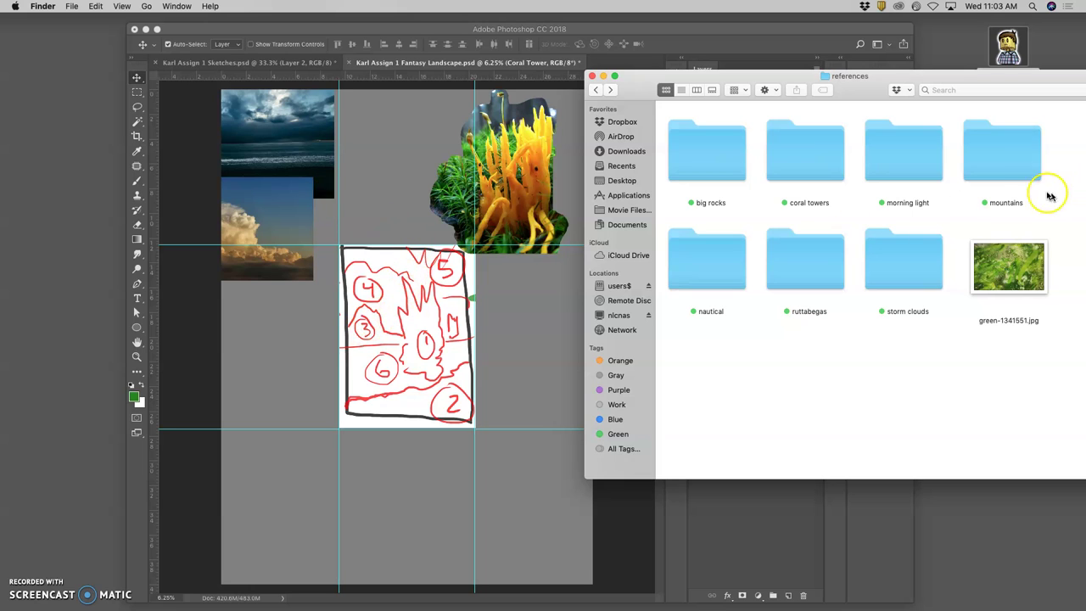
double_click(1012, 163)
Step: Place 3.jpg, scale it to about 57%, and position it left of the sketch
left_click_drag(717, 154, 310, 399)
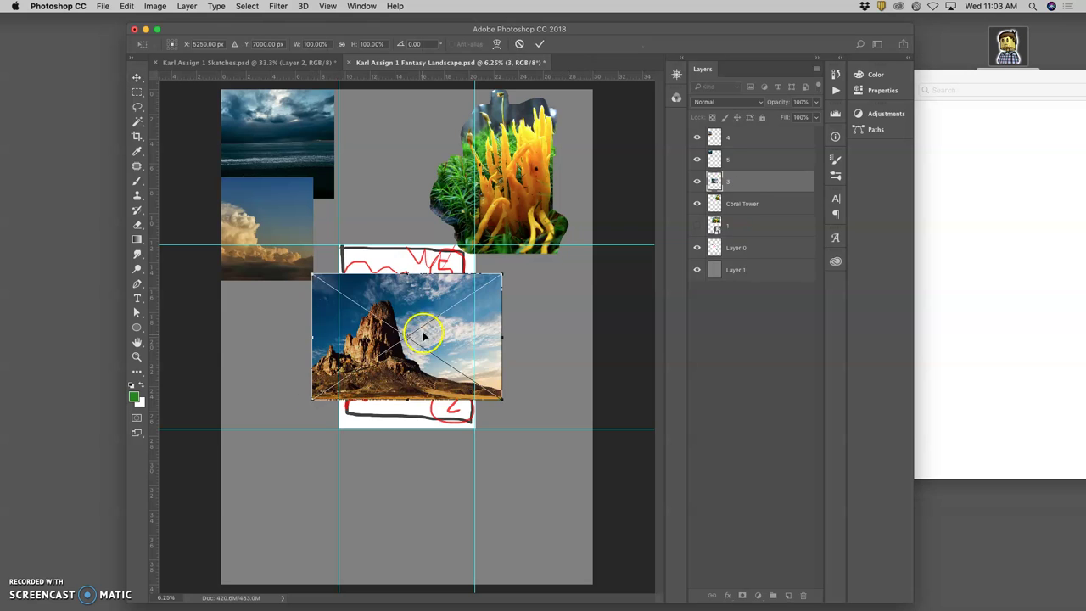
left_click_drag(445, 338, 437, 368)
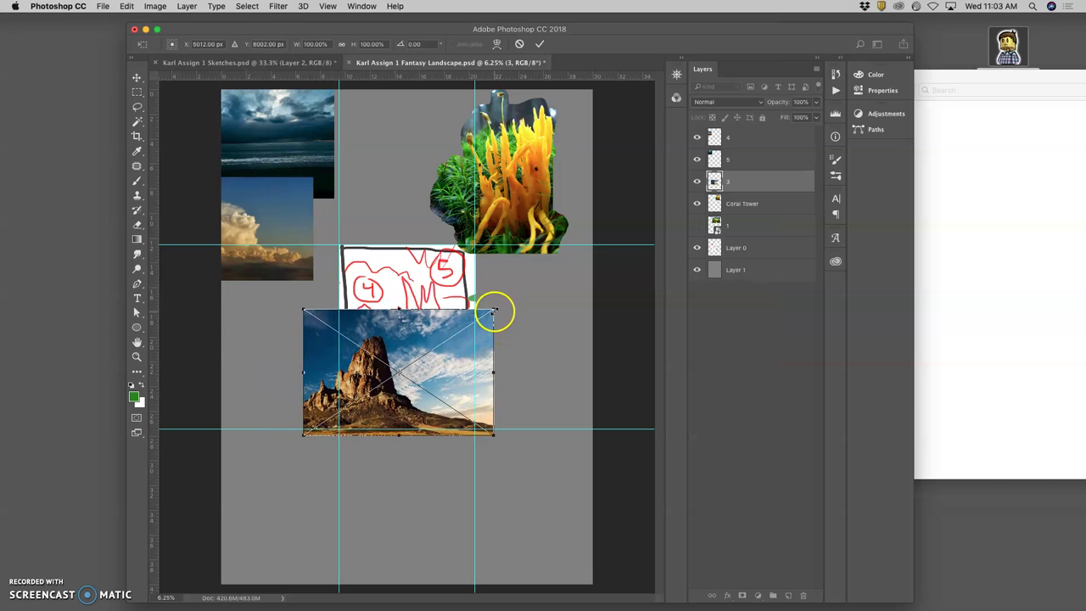
left_click_drag(493, 311, 464, 330)
left_click(424, 362)
mouse_move(424, 363)
left_mouse_down()
mouse_move(463, 350)
mouse_move(424, 315)
left_mouse_up()
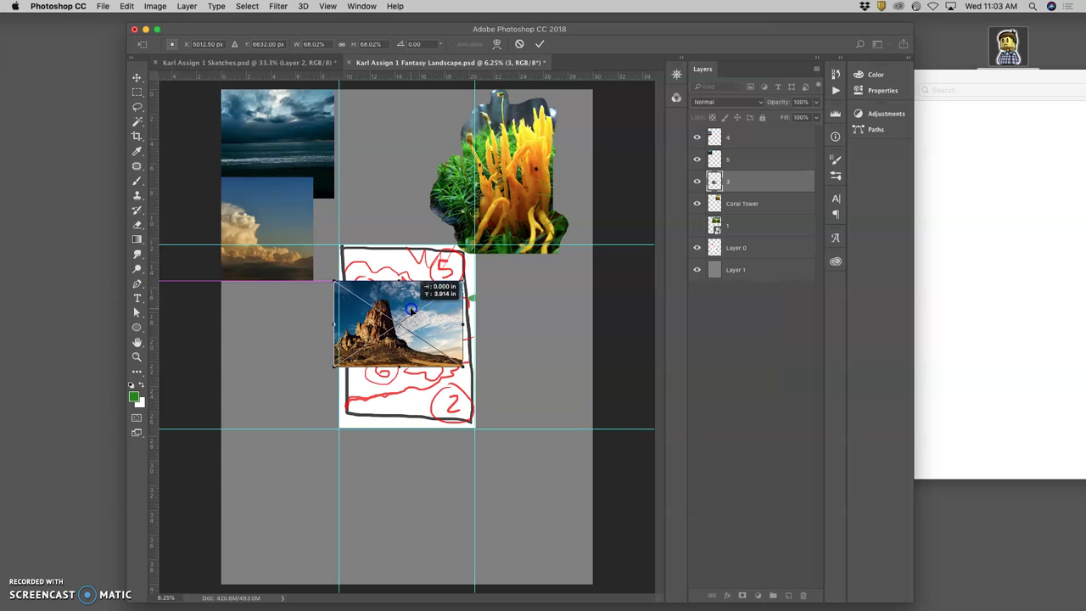
left_click_drag(464, 280, 450, 240)
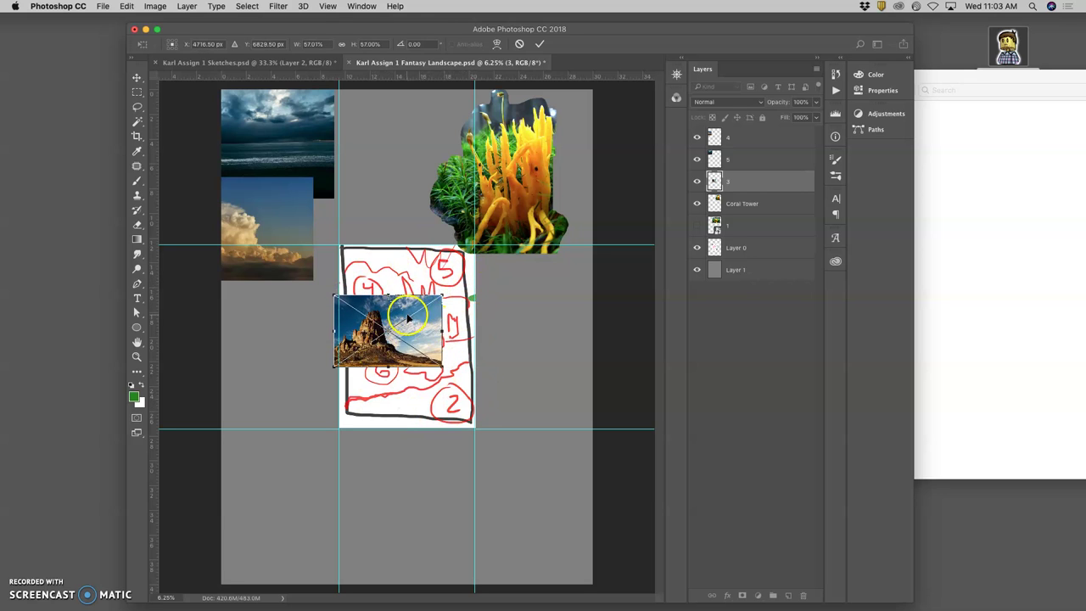
mouse_move(407, 318)
left_mouse_down()
mouse_move(475, 296)
mouse_move(344, 329)
mouse_move(323, 347)
left_mouse_up()
Step: Lasso the mountain peak onto a new layer and hide the full mountain photo
left_click(384, 363)
scroll(384, 363, "up", 5)
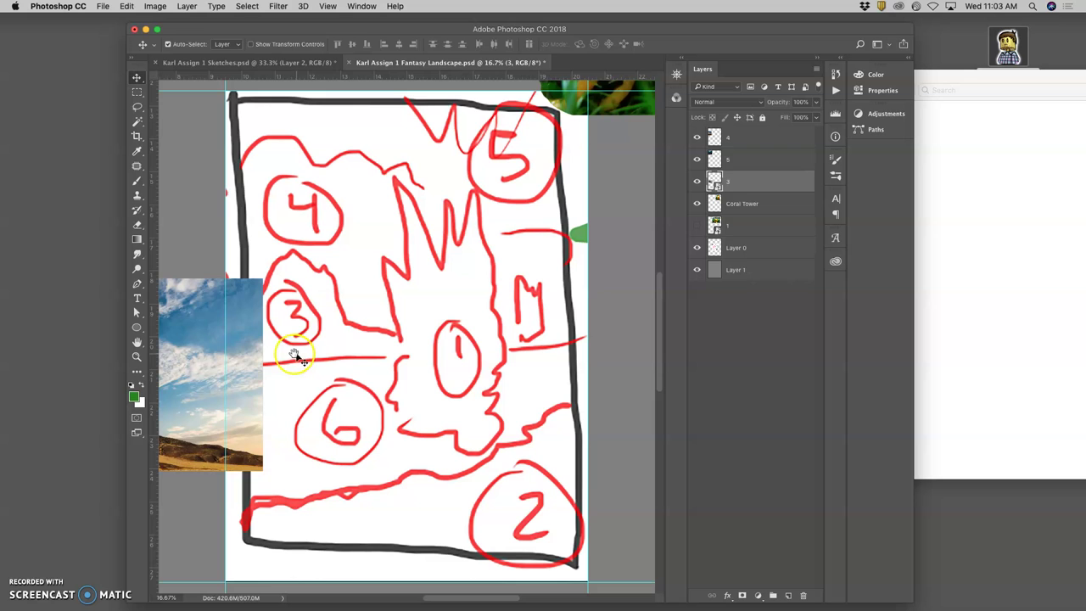
scroll(330, 347, "left", 10)
scroll(330, 347, "down", 2)
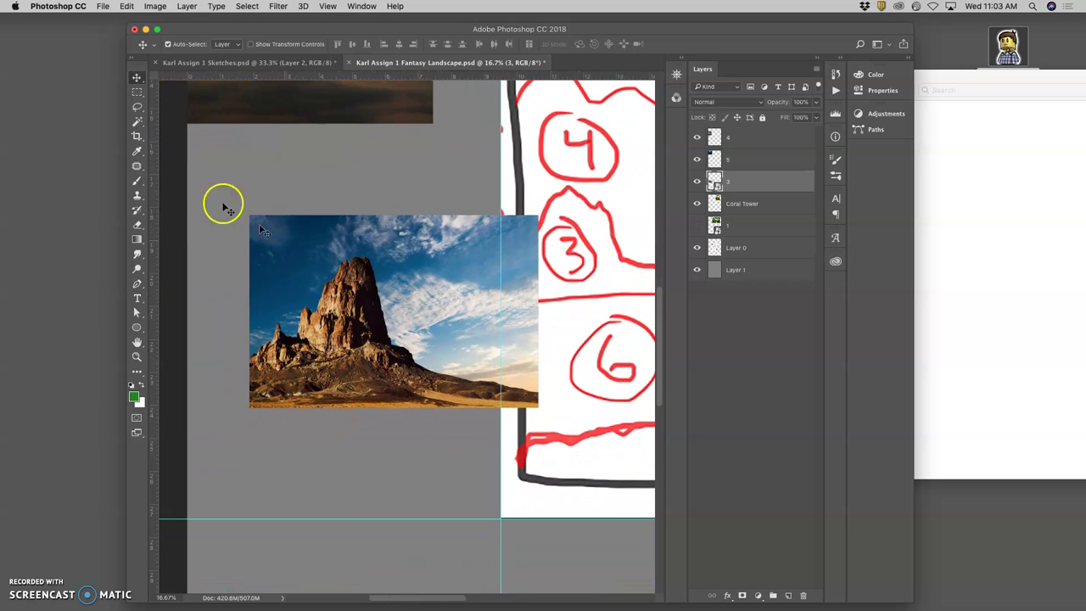
left_click(136, 106)
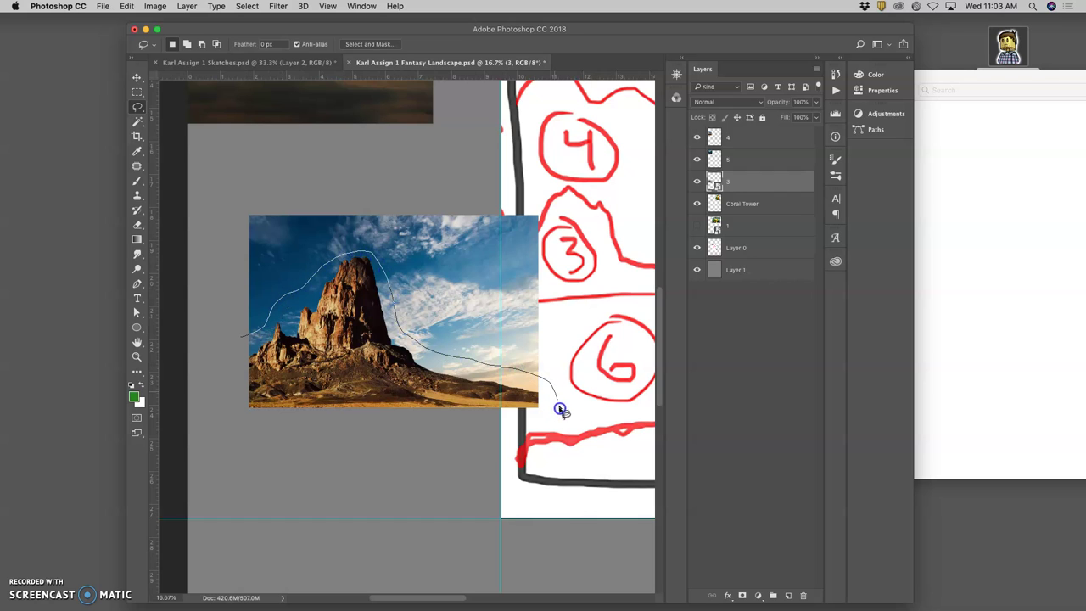
mouse_move(560, 413)
left_mouse_down()
mouse_move(496, 451)
mouse_move(286, 478)
mouse_move(218, 417)
mouse_move(208, 376)
left_mouse_up()
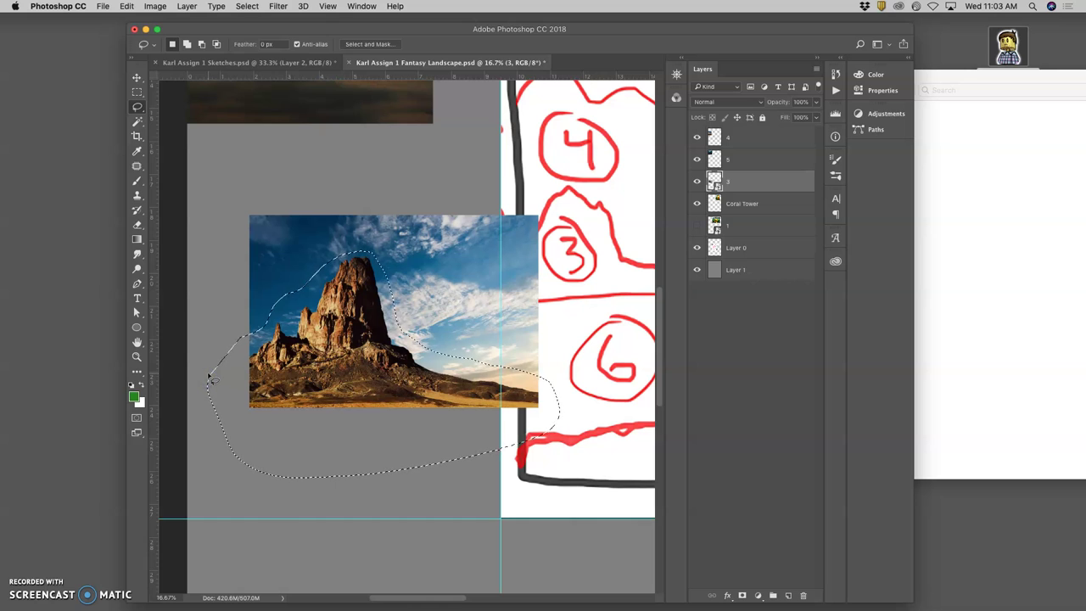
key("super+j")
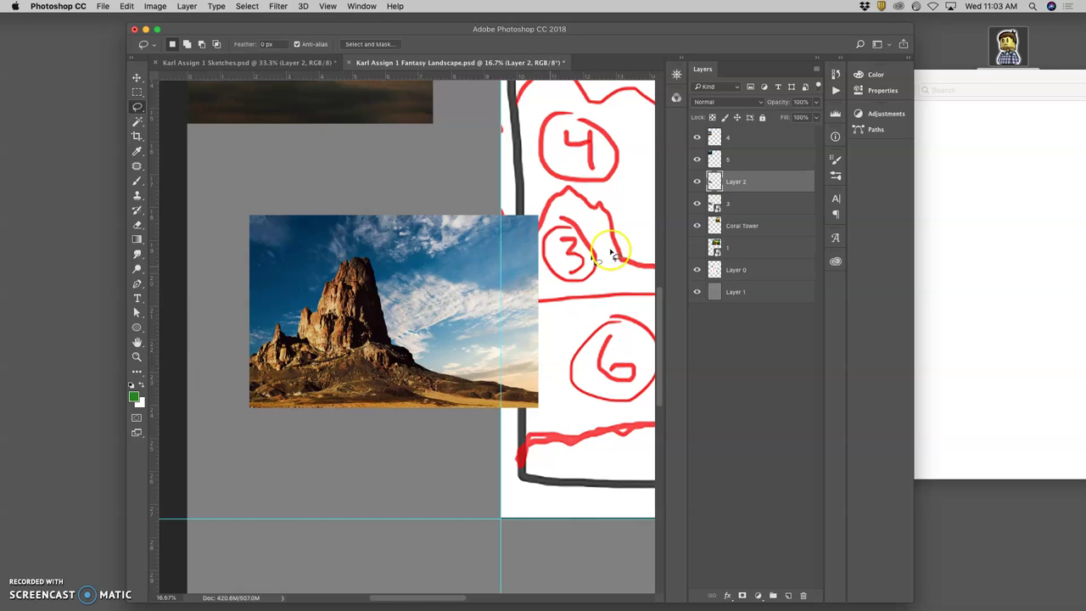
left_click(697, 204)
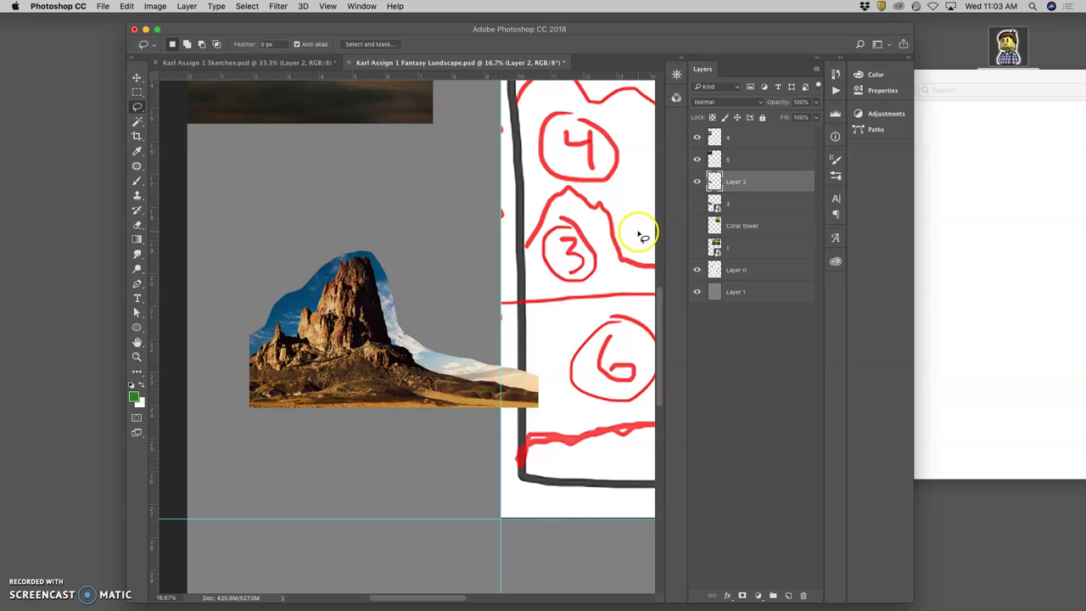
Step: Zoom out, show Coral Tower again, and return Finder to the references folder
key("super+minus")
key("super+minus")
left_click(696, 226)
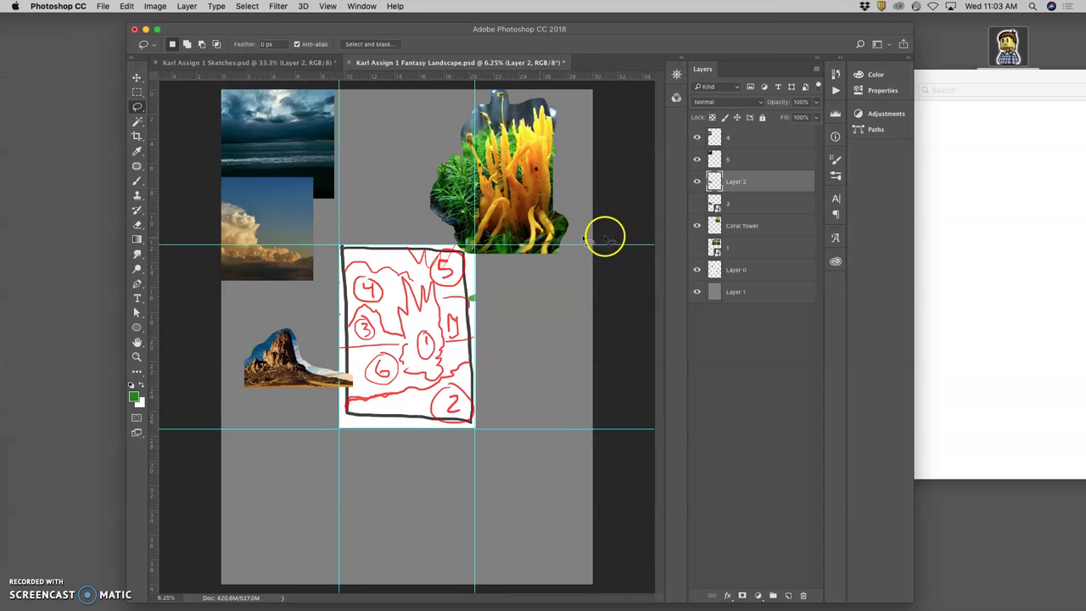
left_click(954, 249)
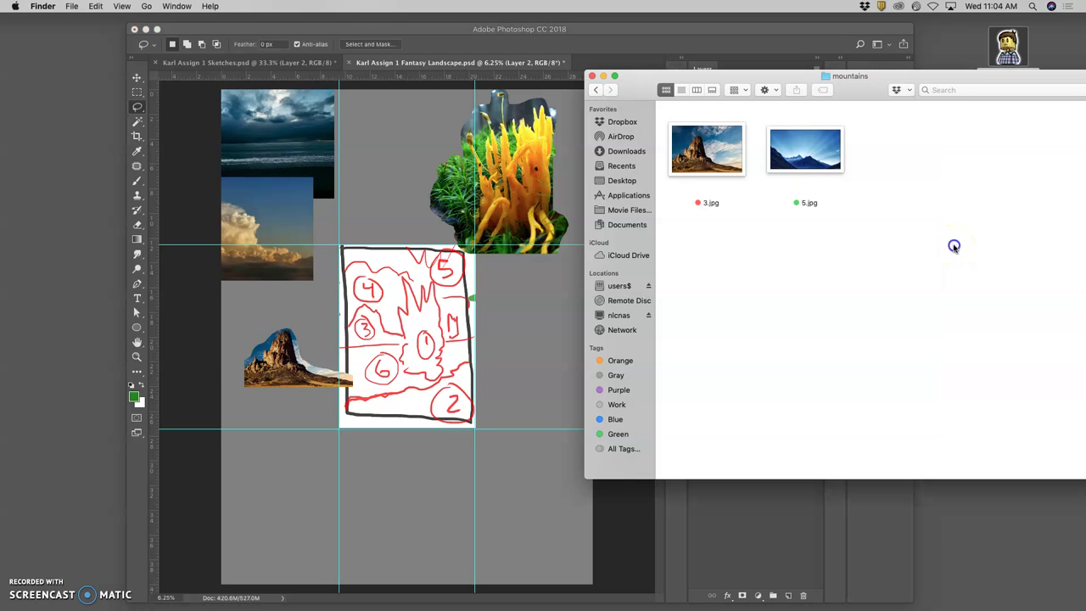
left_click(598, 91)
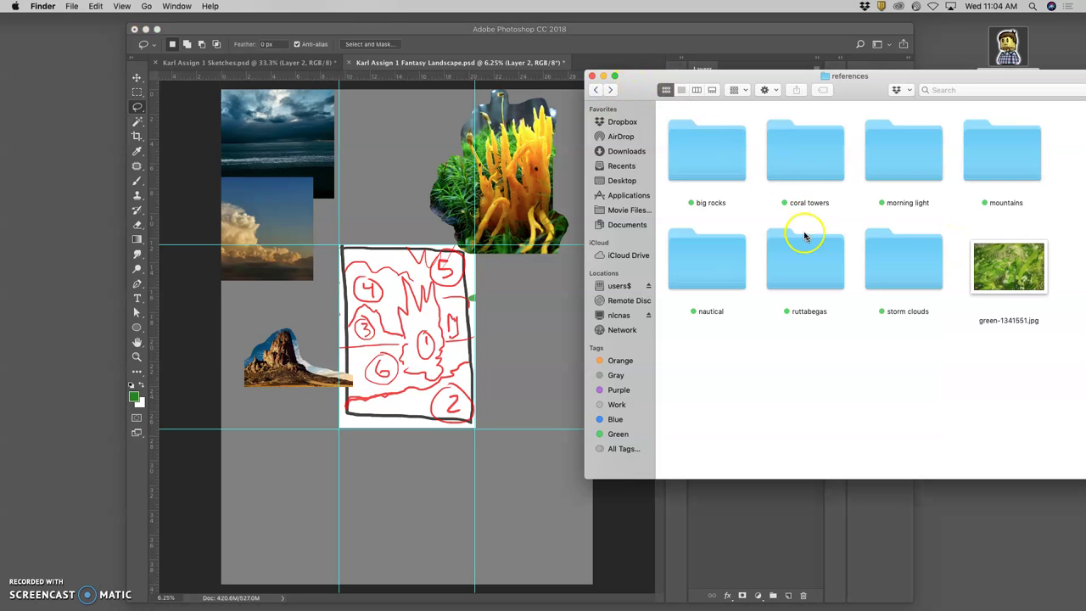
Step: Place 6.jpg from the nautical folder, scale it down, and move it to the lower left
double_click(726, 269)
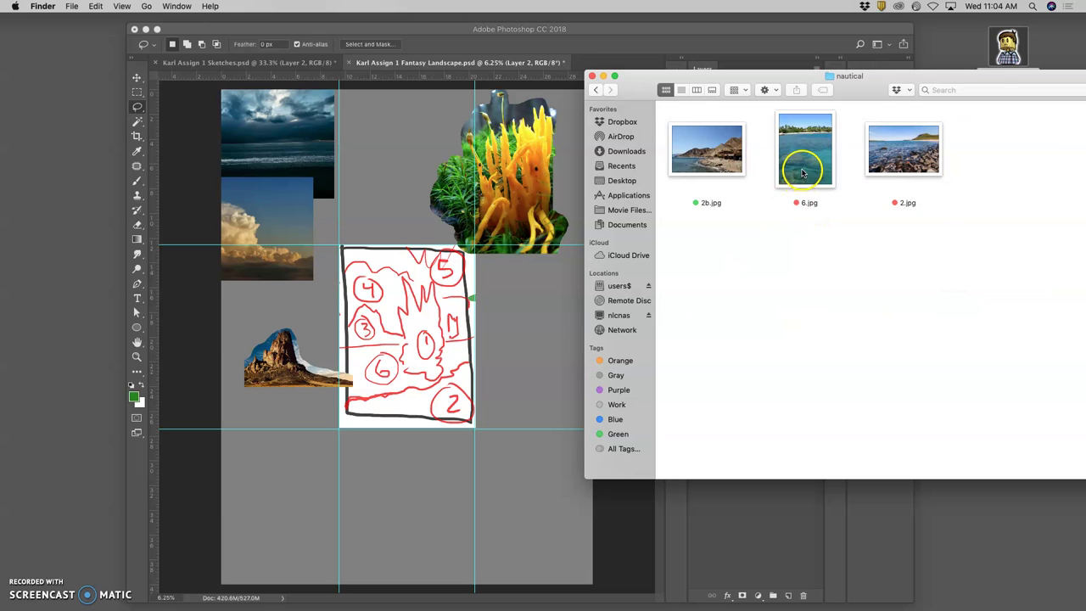
mouse_move(817, 160)
left_mouse_down()
mouse_move(754, 226)
mouse_move(517, 369)
left_mouse_up()
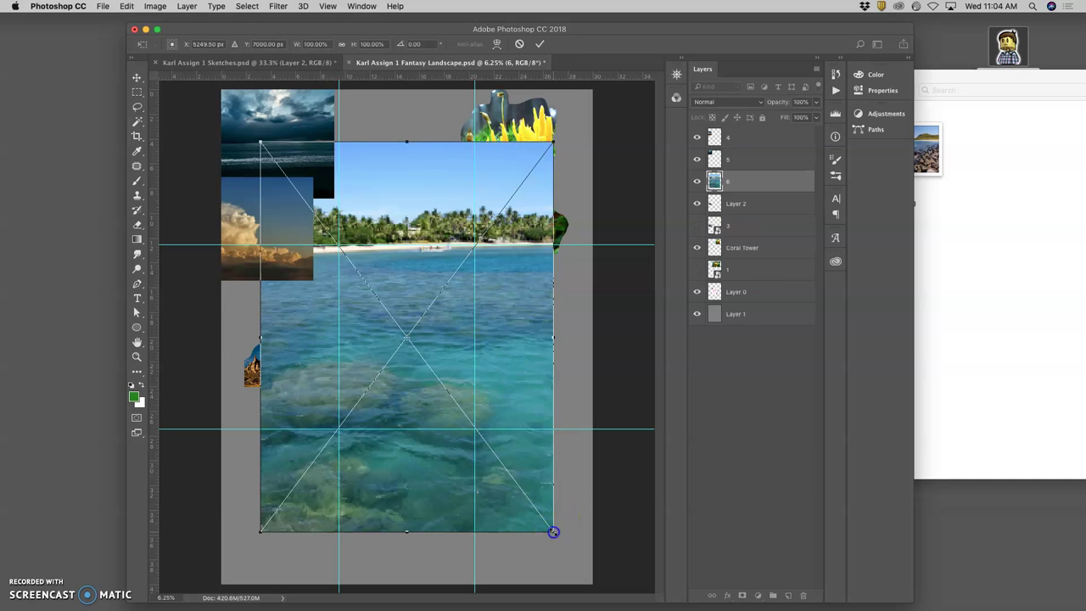
left_click_drag(553, 532, 470, 433)
double_click(461, 369)
key("l")
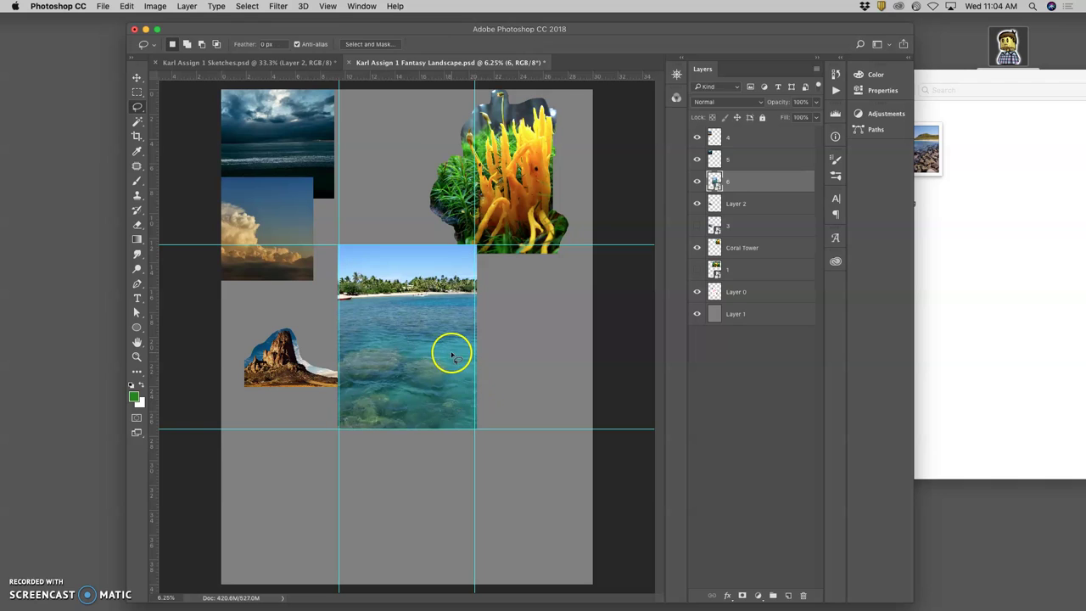
left_click(138, 78)
mouse_move(435, 301)
left_mouse_down()
mouse_move(586, 400)
mouse_move(502, 431)
mouse_move(413, 377)
mouse_move(341, 395)
left_mouse_up()
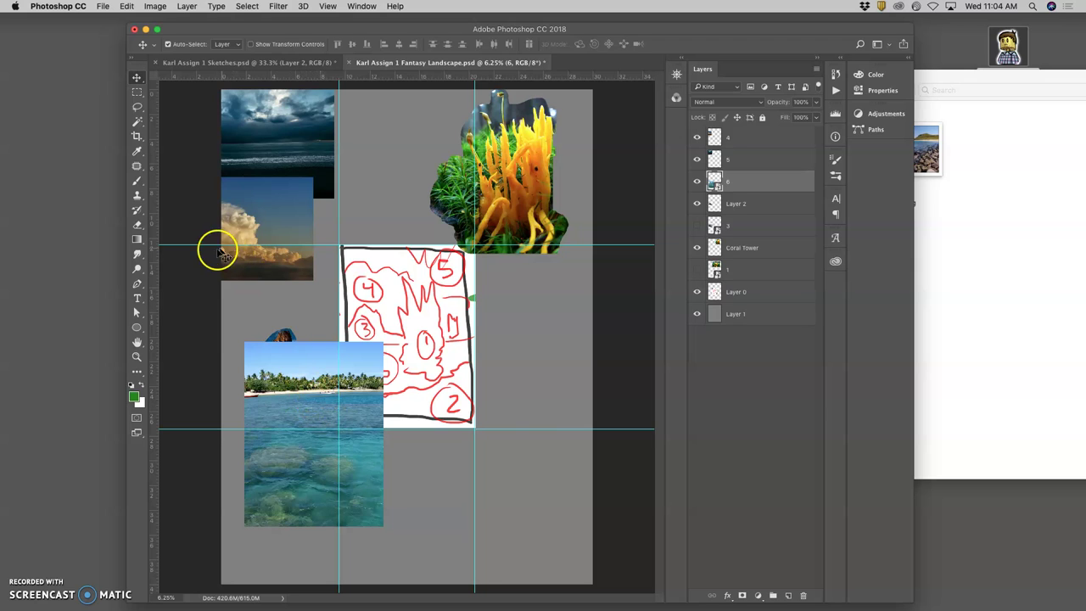
Step: Lasso the beach onto Layer 3, hide layer 6, and shift the cut-out left
left_click(138, 109)
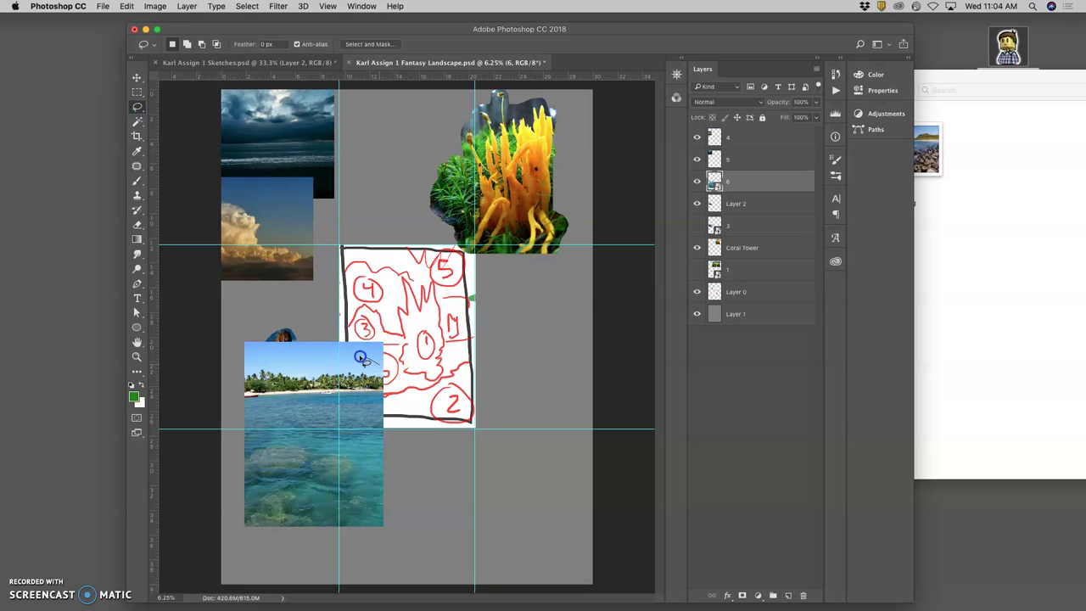
left_click_drag(295, 355, 297, 356)
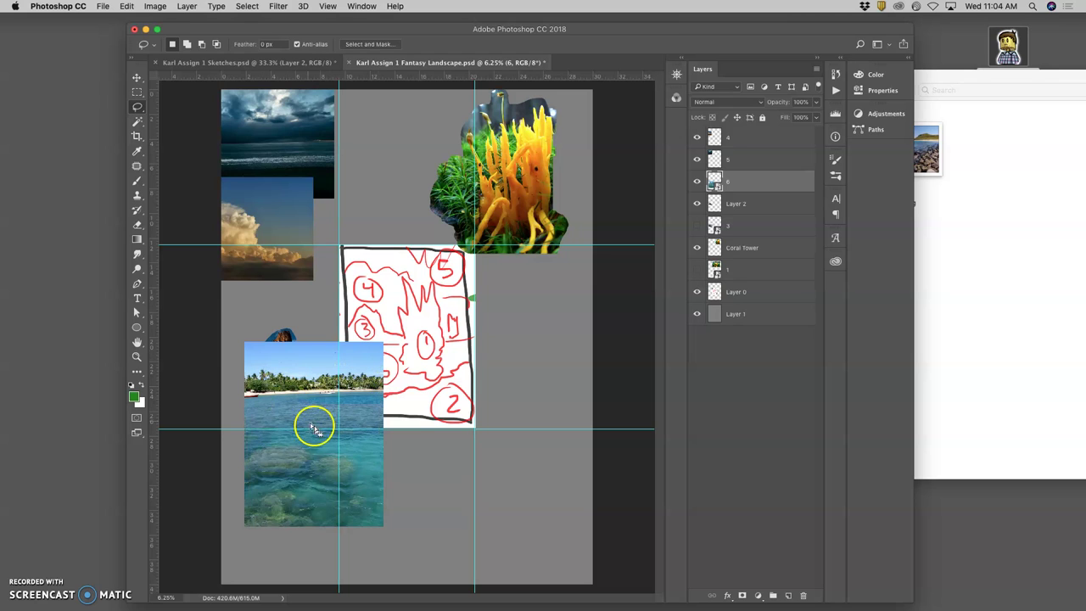
key("super+j")
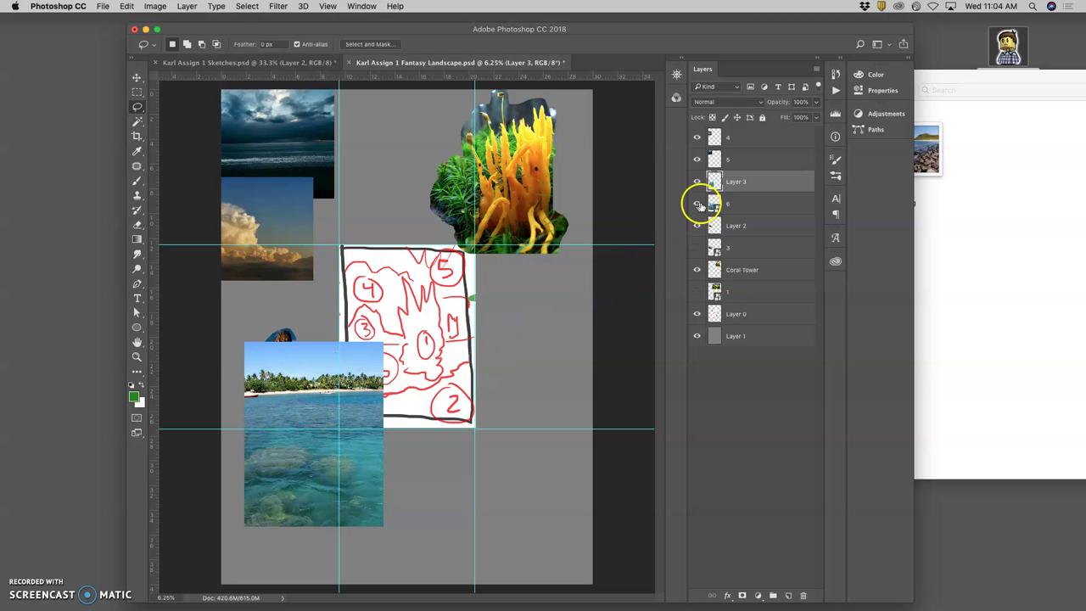
left_click(697, 204)
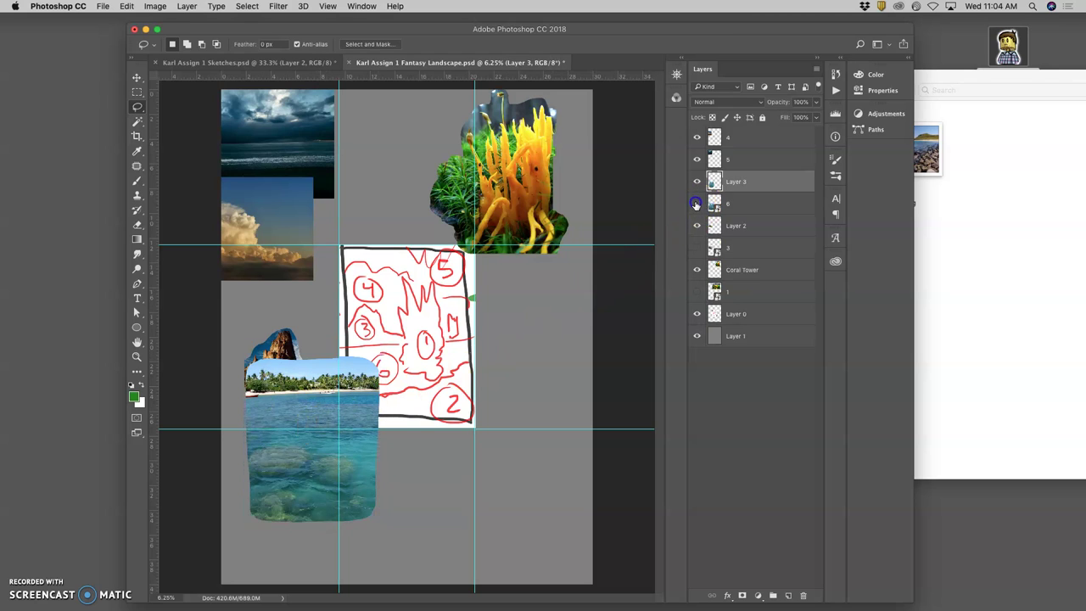
left_click(136, 77)
mouse_move(316, 379)
left_mouse_down()
mouse_move(357, 360)
mouse_move(410, 307)
mouse_move(358, 439)
mouse_move(411, 327)
mouse_move(485, 403)
mouse_move(407, 335)
mouse_move(266, 399)
mouse_move(303, 389)
left_mouse_up()
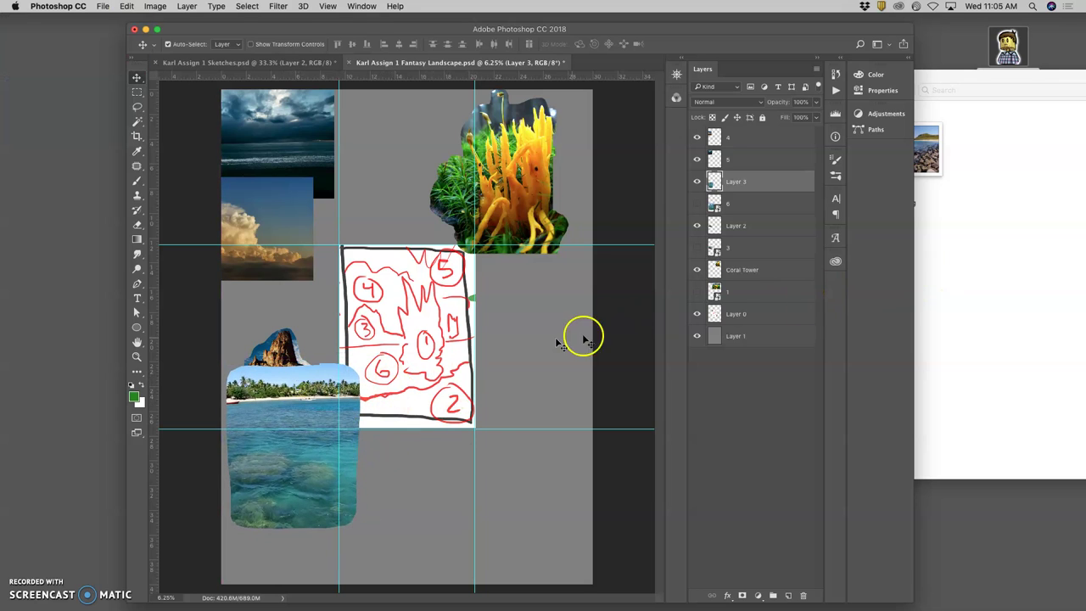
Step: Place 2.jpg, scale it to about 68%, and position it against the guides
left_click(943, 258)
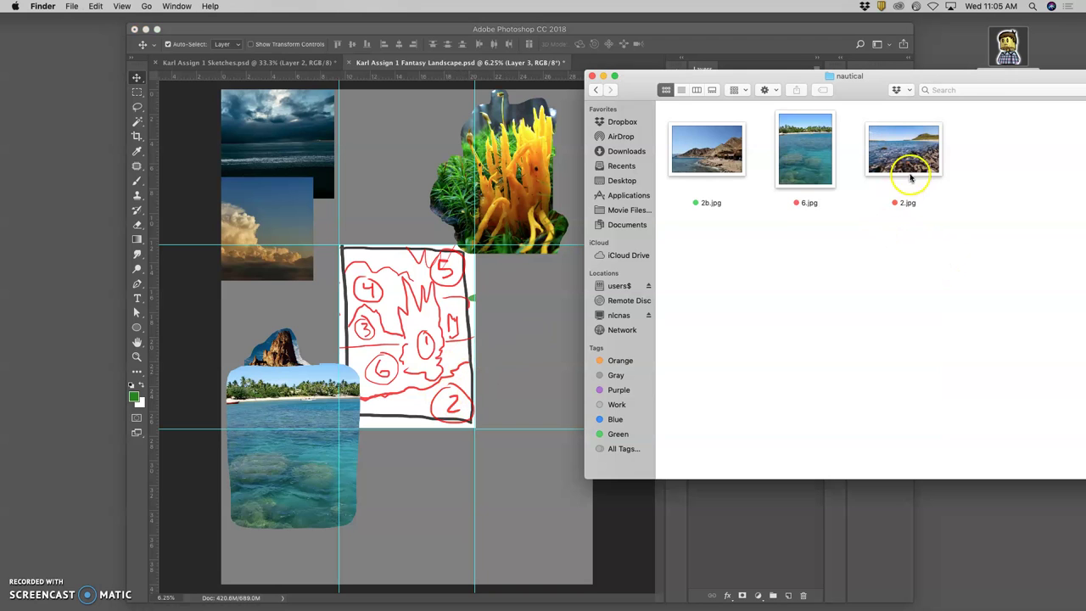
left_click_drag(913, 166, 516, 443)
left_click(499, 389)
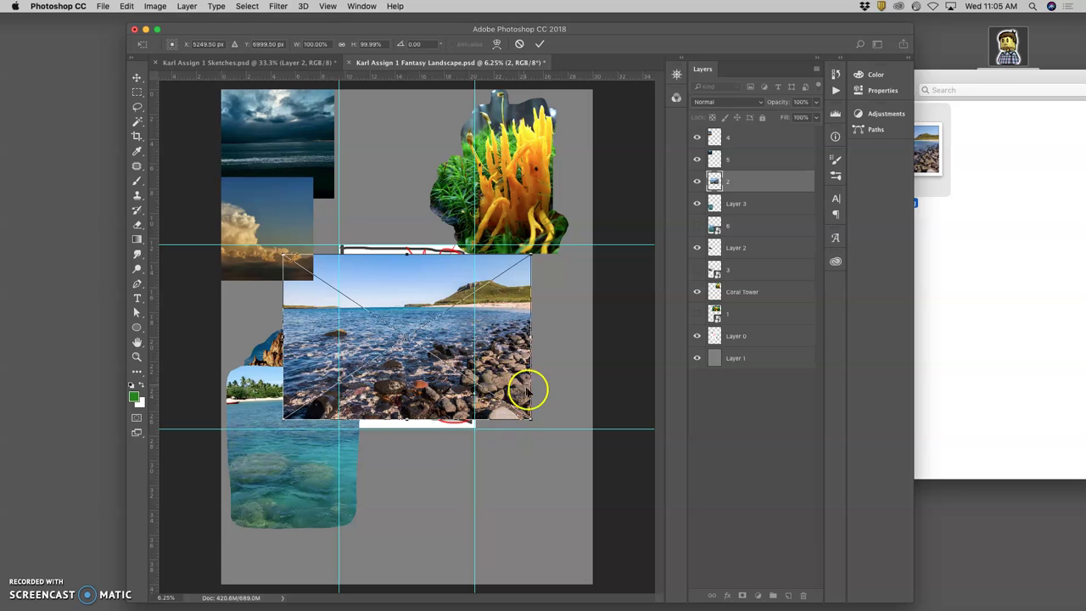
left_click_drag(531, 254, 452, 308)
left_click_drag(443, 354, 466, 364)
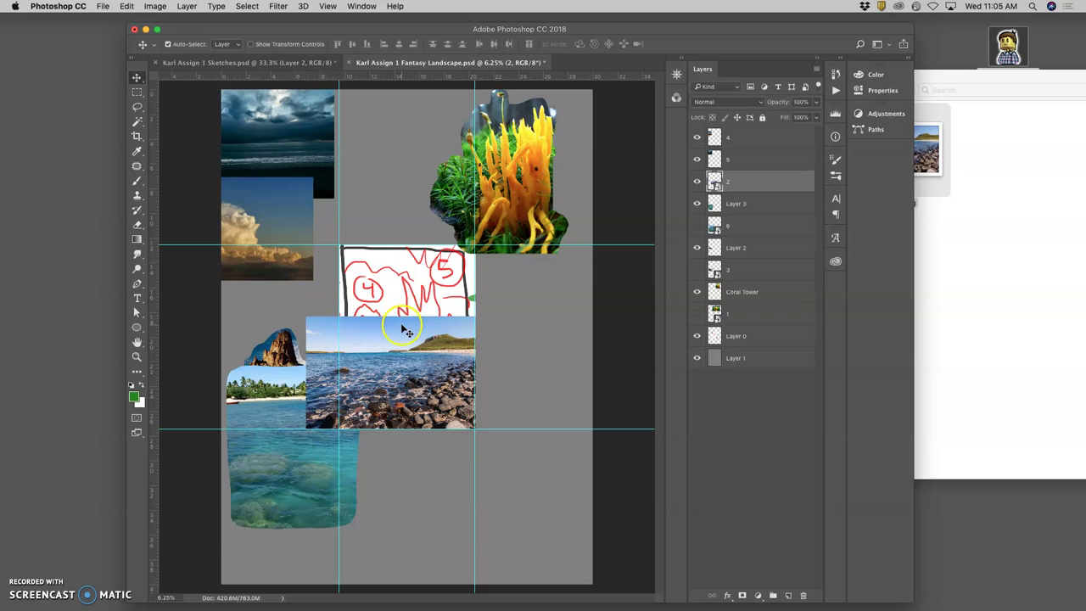
mouse_move(404, 328)
left_mouse_down()
mouse_move(465, 441)
mouse_move(428, 325)
mouse_move(402, 324)
mouse_move(402, 424)
mouse_move(403, 325)
left_mouse_up()
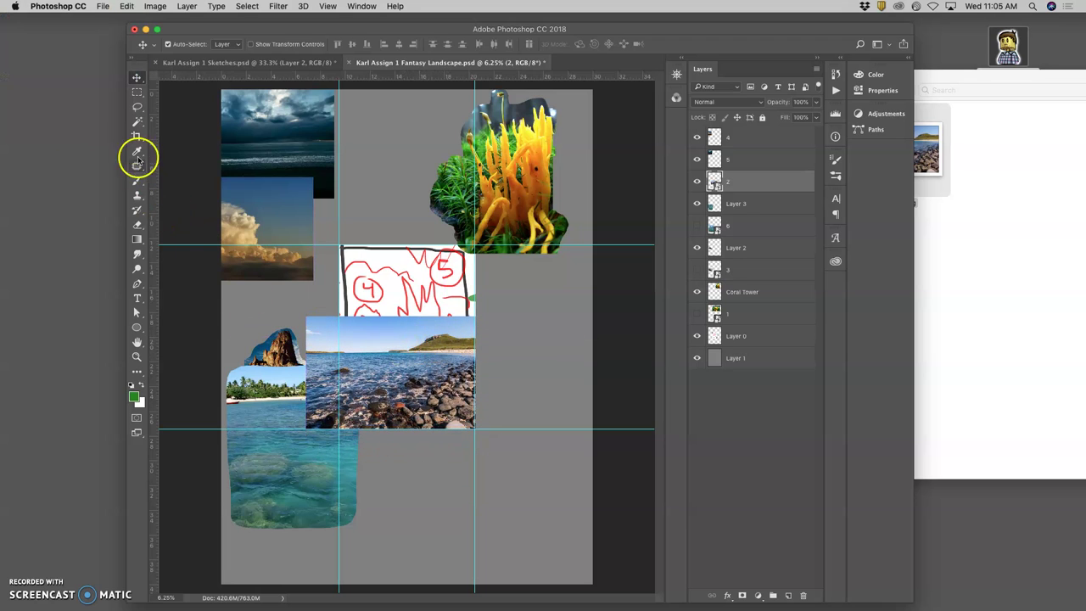
Step: Lasso the shoreline rocks onto Layer 4 and reorder the rock layers
left_click(137, 106)
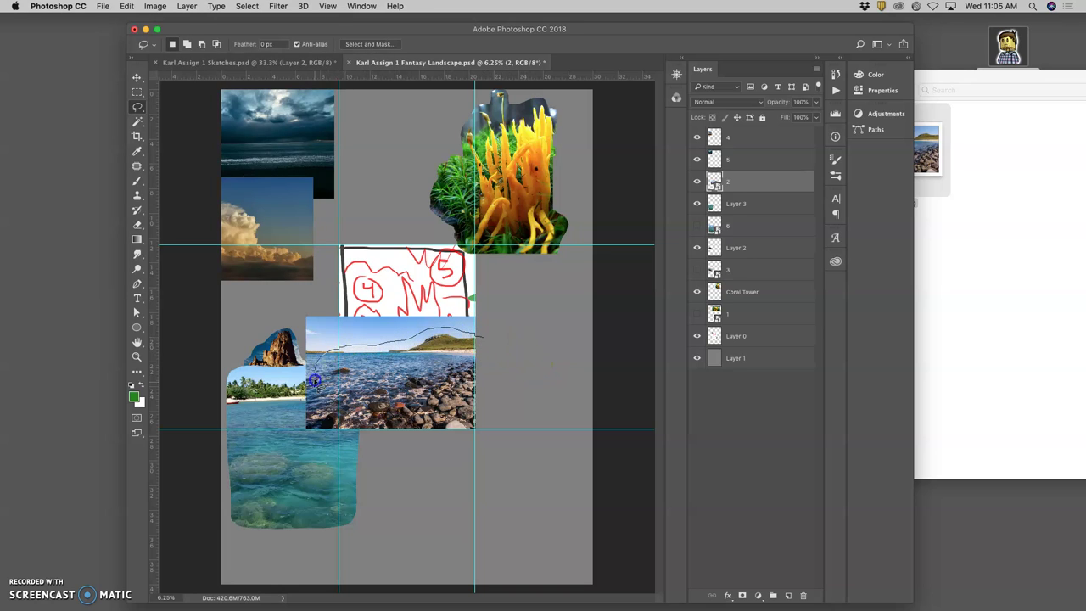
left_click_drag(492, 435, 497, 370)
key("super+j")
mouse_move(713, 238)
left_mouse_down()
mouse_move(703, 205)
mouse_move(740, 208)
left_mouse_up()
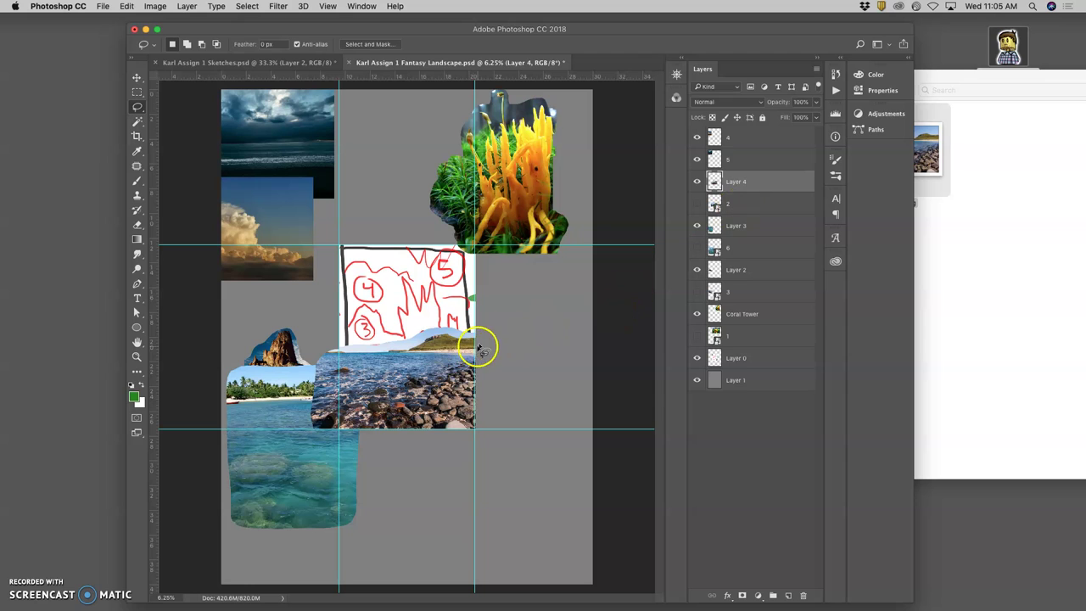
Step: Move the rocky cut-out to the lower right and stack layers 2, 3 and 6 below Coral Tower
left_click(137, 77)
mouse_move(424, 353)
left_mouse_down()
mouse_move(512, 446)
mouse_move(504, 482)
left_mouse_up()
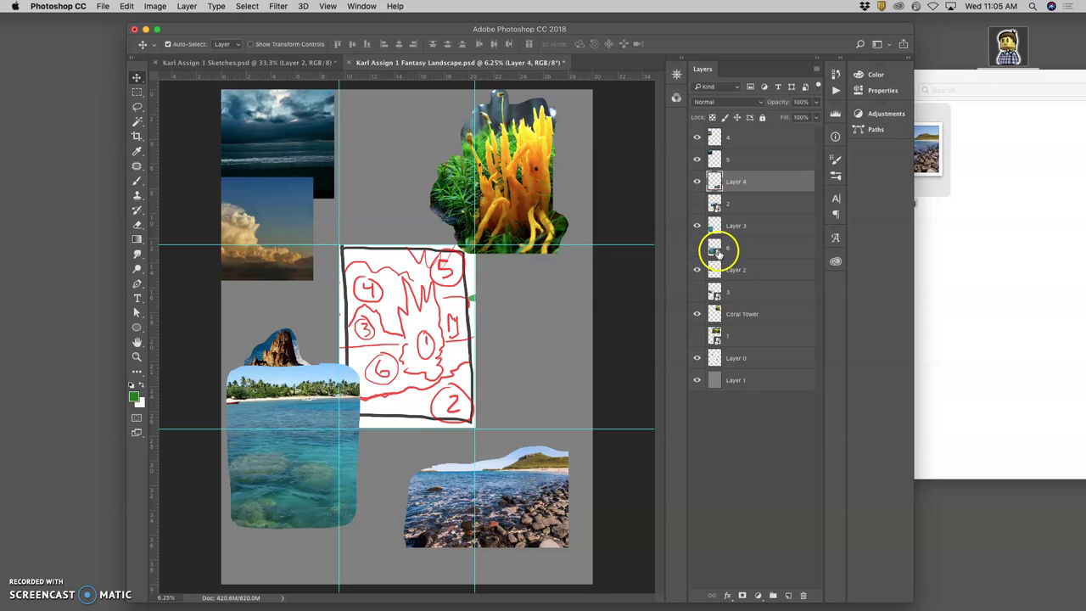
left_click_drag(739, 207, 737, 317)
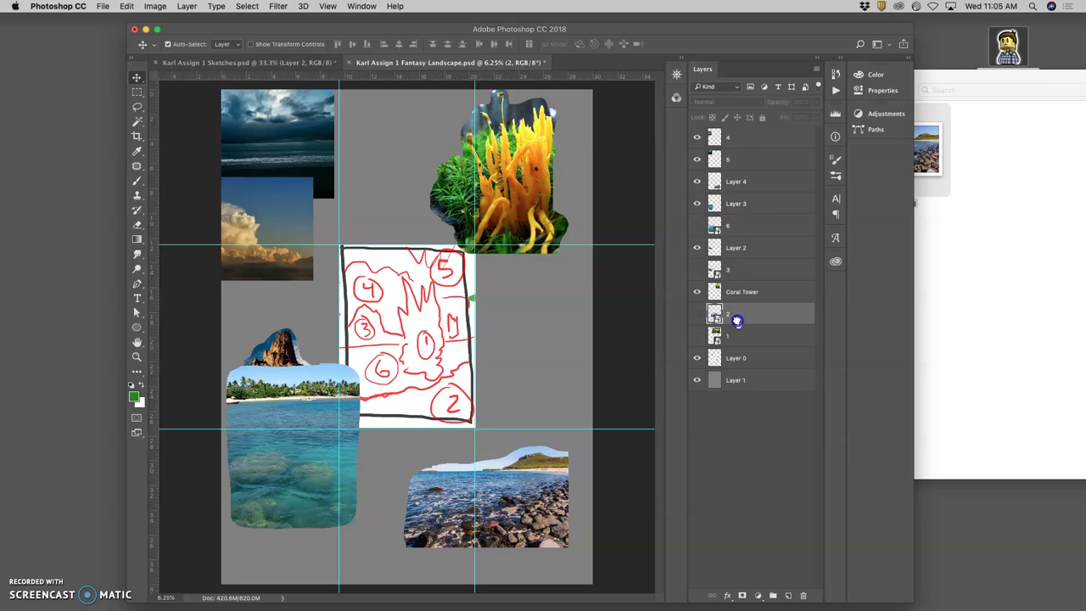
left_click_drag(732, 262, 730, 303)
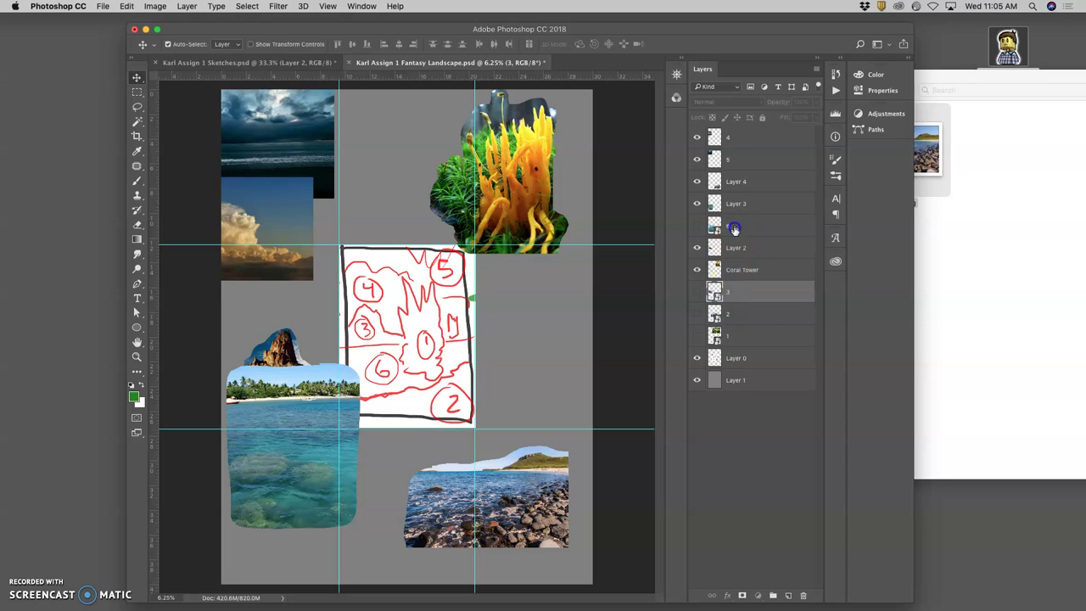
left_click_drag(733, 229, 731, 281)
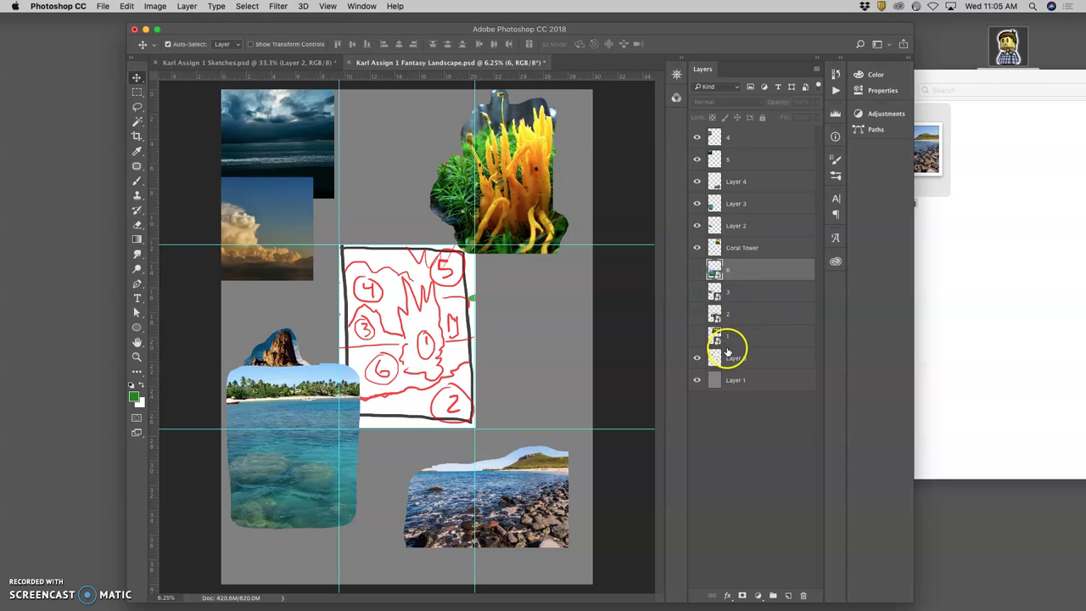
left_click(697, 358)
left_click(696, 358)
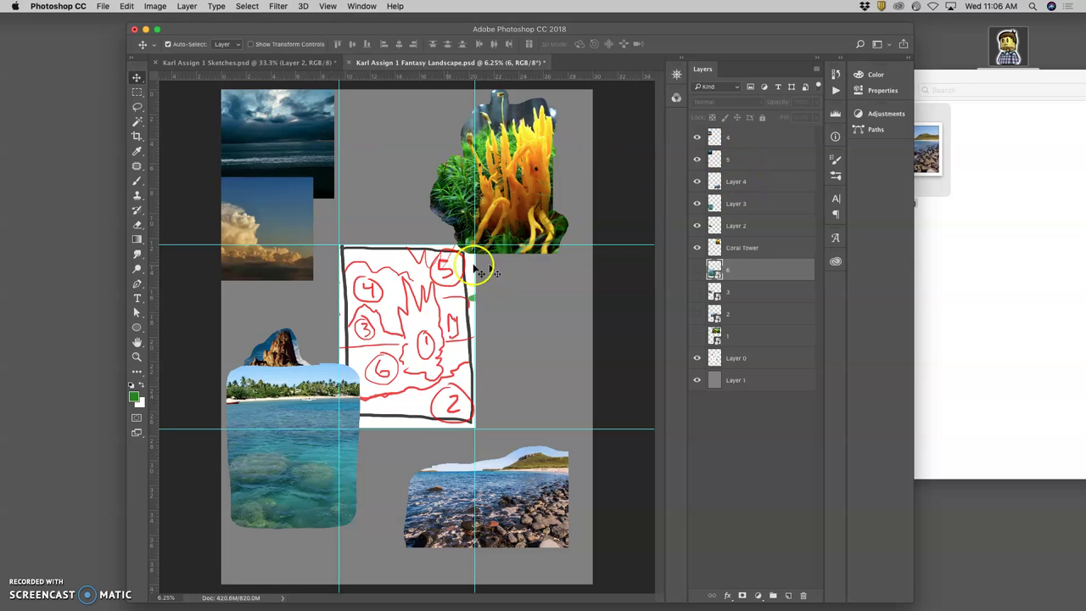
Step: Move the dark sky layer 5 onto the sketch and scale it to about 70%
left_click(744, 162)
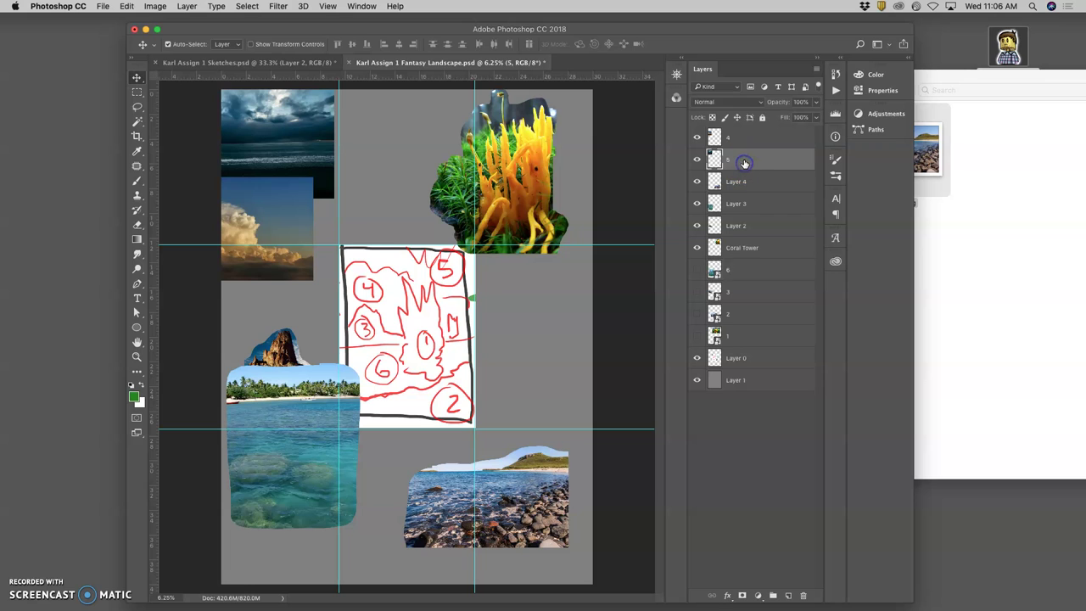
double_click(744, 225)
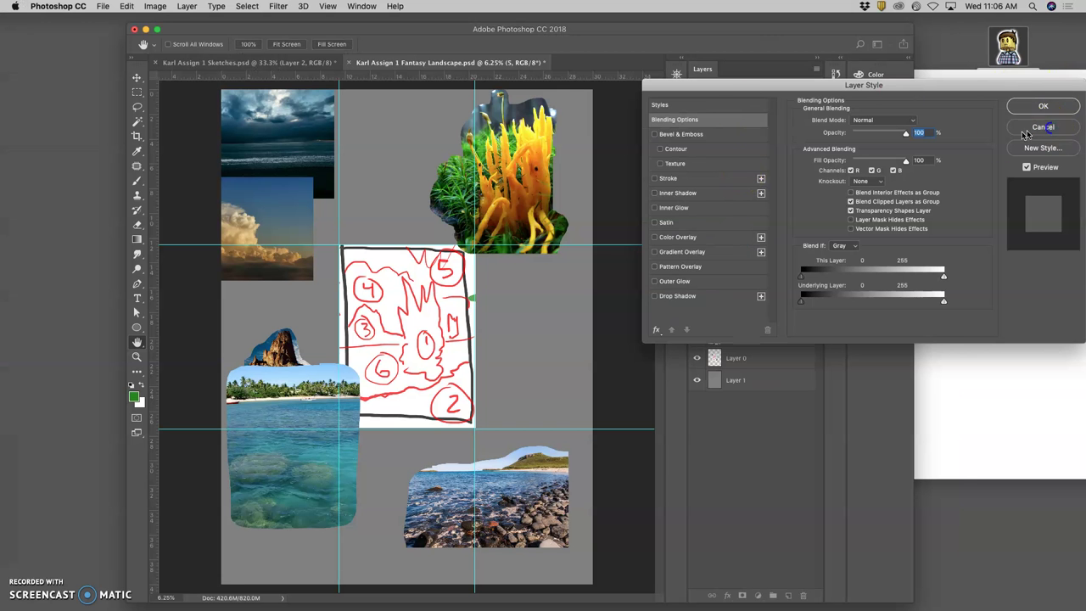
key("Escape")
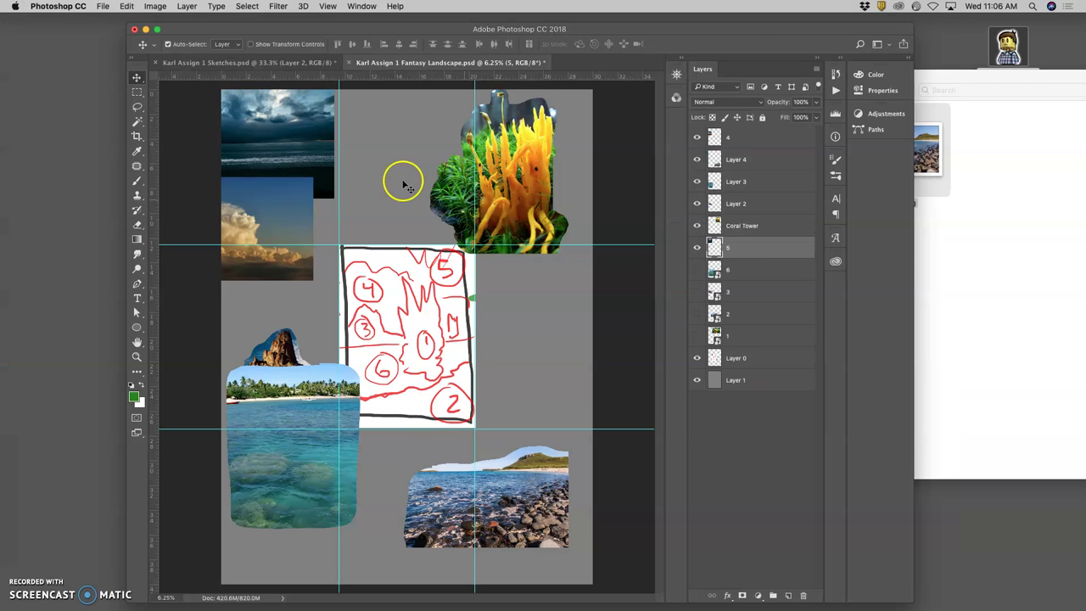
mouse_move(288, 122)
left_mouse_down()
mouse_move(352, 170)
mouse_move(416, 248)
mouse_move(393, 297)
mouse_move(406, 328)
mouse_move(431, 322)
left_mouse_up()
key("super+t")
left_click(354, 360)
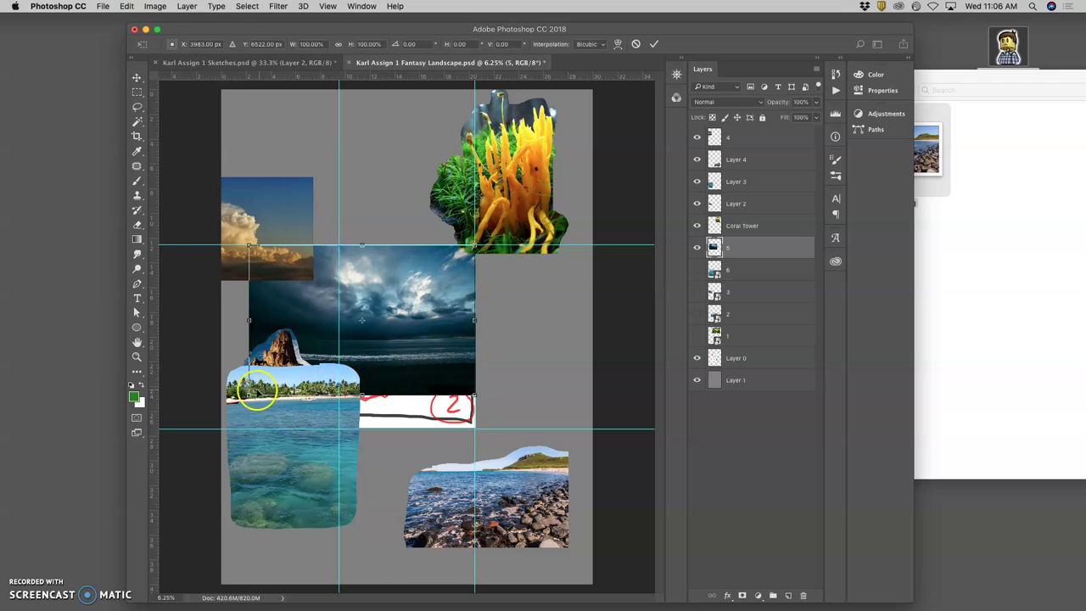
left_click_drag(252, 391, 313, 355)
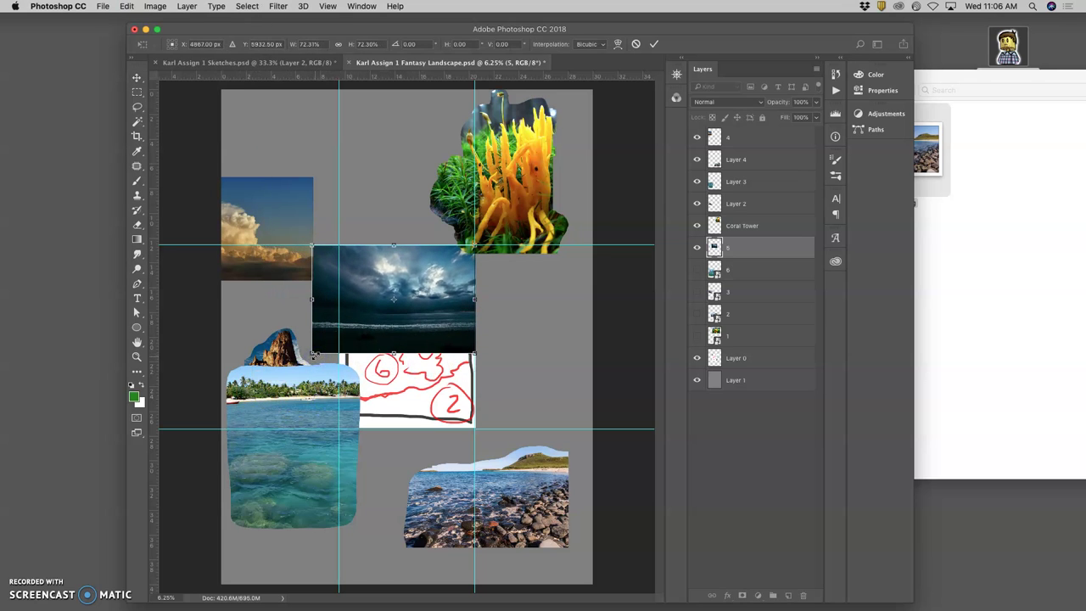
key("Return")
left_click_drag(424, 332, 437, 342)
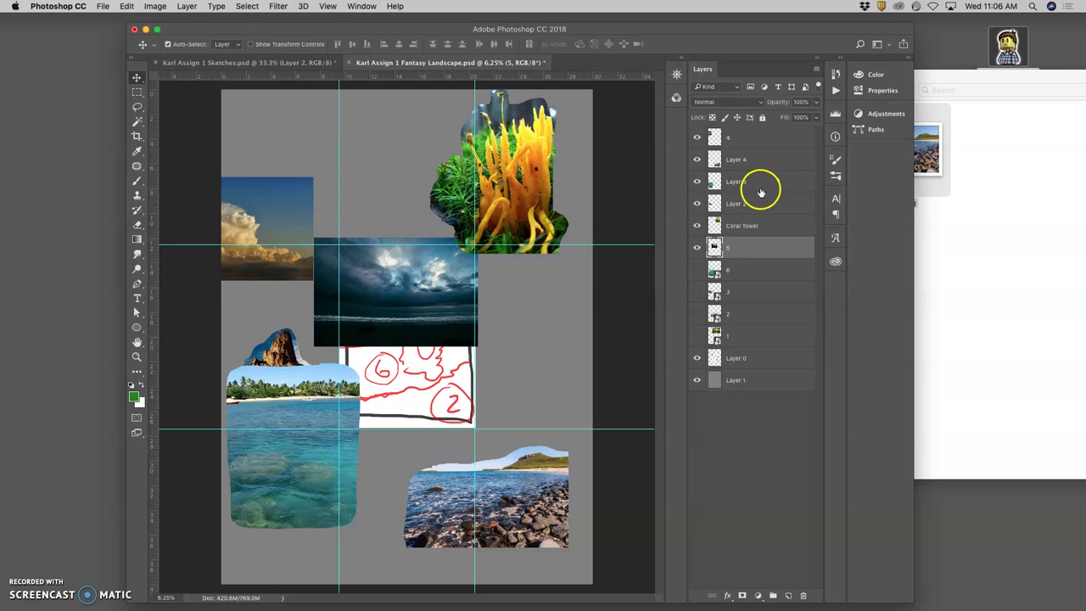
Step: Place layer 4 below Coral Tower and move the clouds over the dark sea
left_click(746, 143)
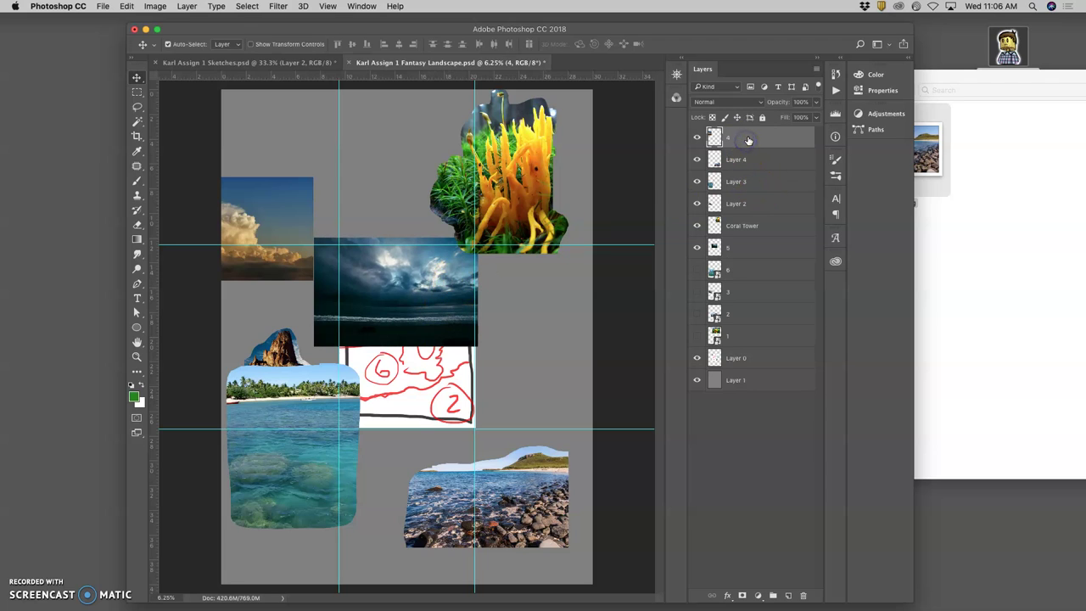
left_click_drag(748, 140, 735, 241)
mouse_move(281, 194)
left_mouse_down()
mouse_move(327, 230)
mouse_move(459, 267)
mouse_move(598, 337)
mouse_move(540, 299)
left_mouse_up()
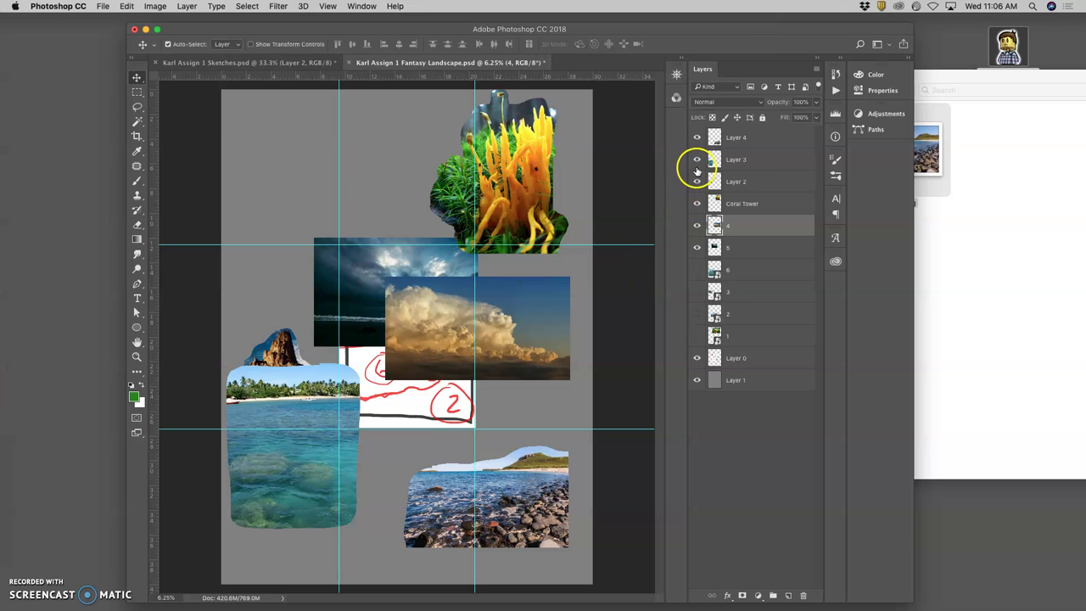
Step: Snap the layer 4 cloud image up-left against the guides, then nudge it slightly right
left_click(696, 247)
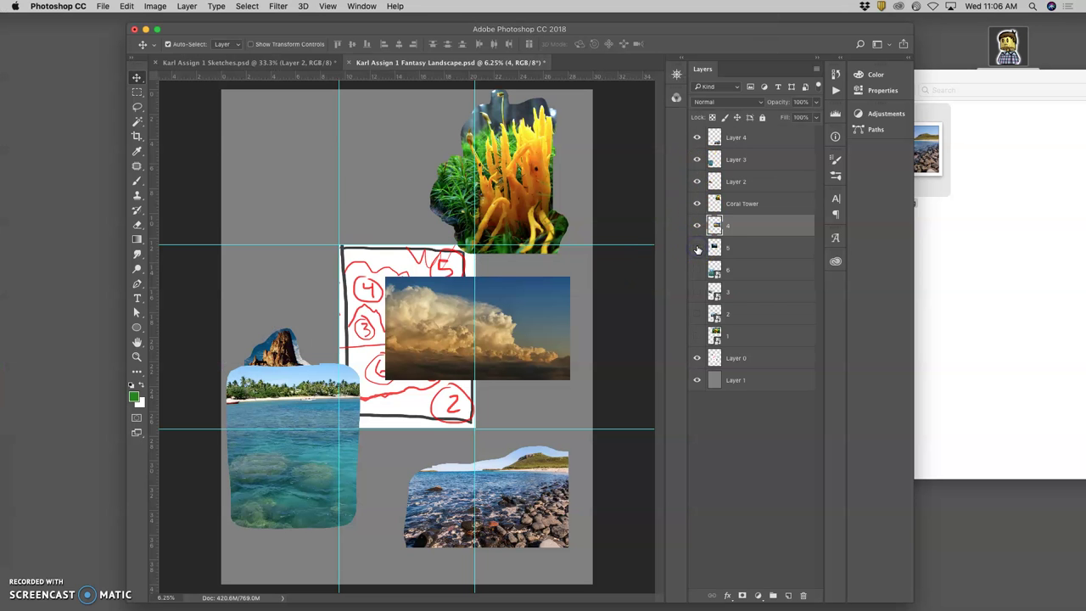
left_click(697, 247)
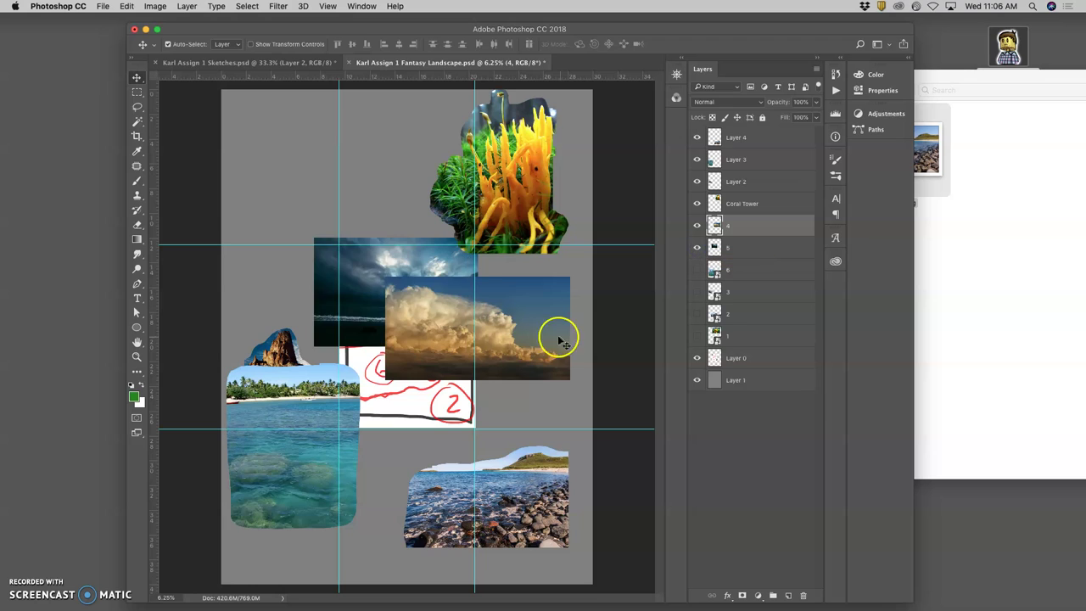
left_click_drag(558, 340, 437, 294)
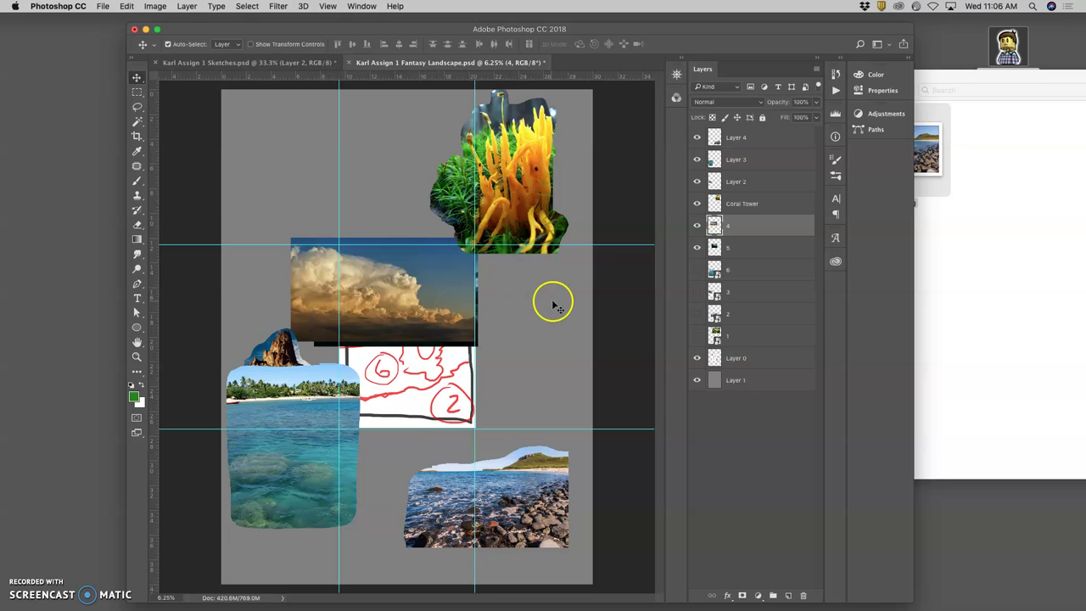
left_click(137, 107)
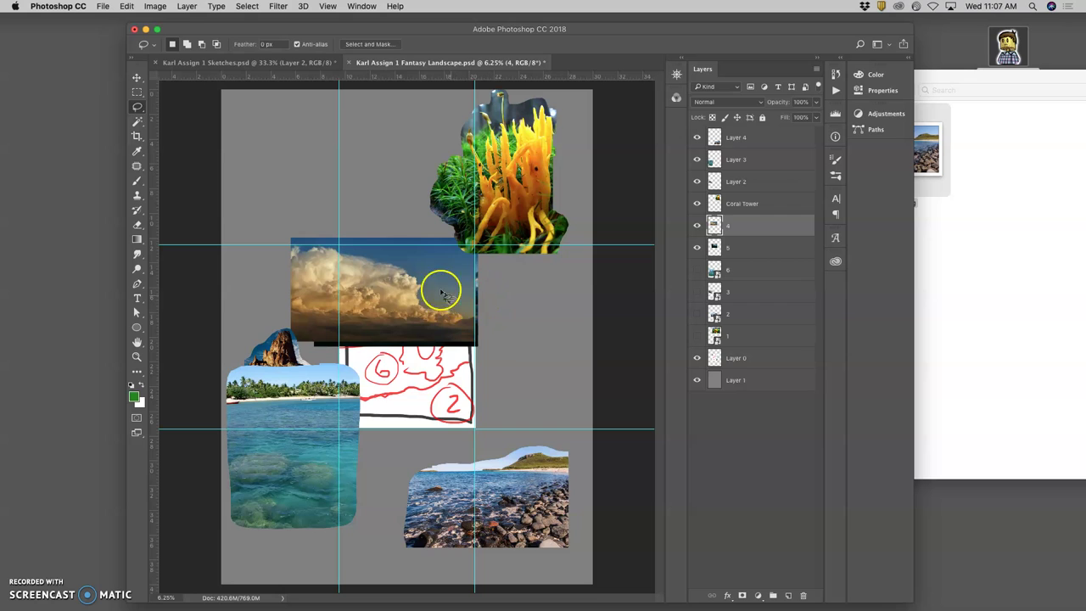
left_click(136, 78)
left_click_drag(414, 263, 421, 273)
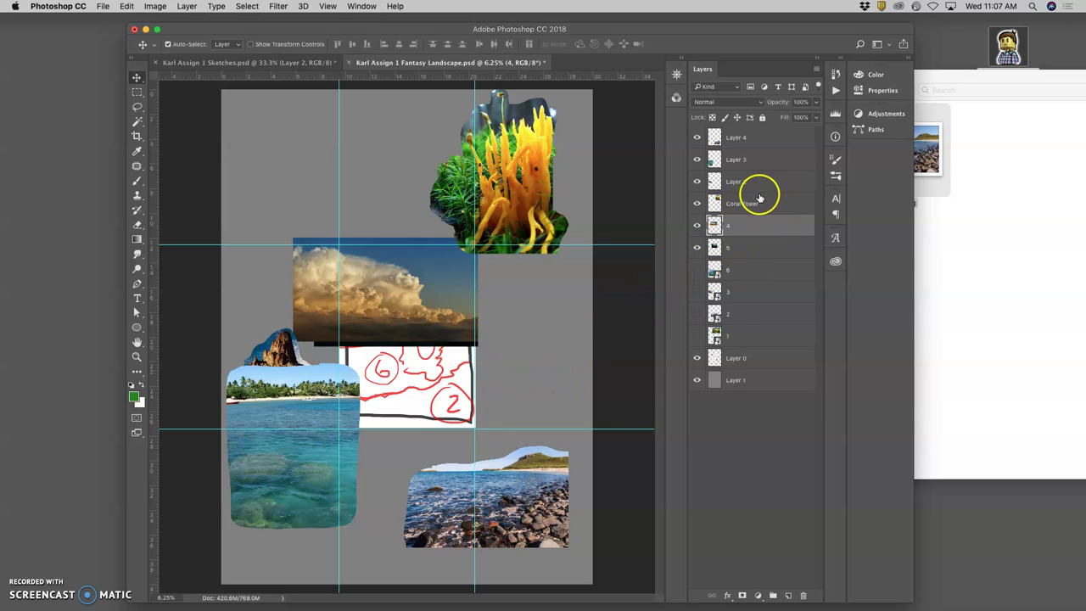
left_click(696, 225)
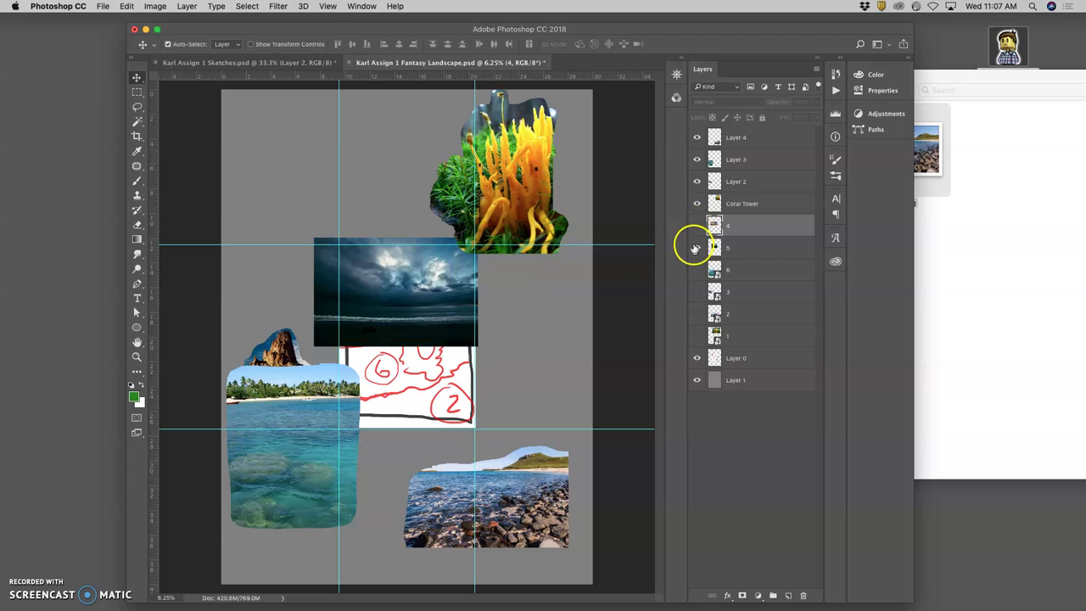
left_click(695, 248)
Step: Give the dark sky layer 5 and cloud layer 4 a green colour label
left_click(695, 248)
left_click(696, 226)
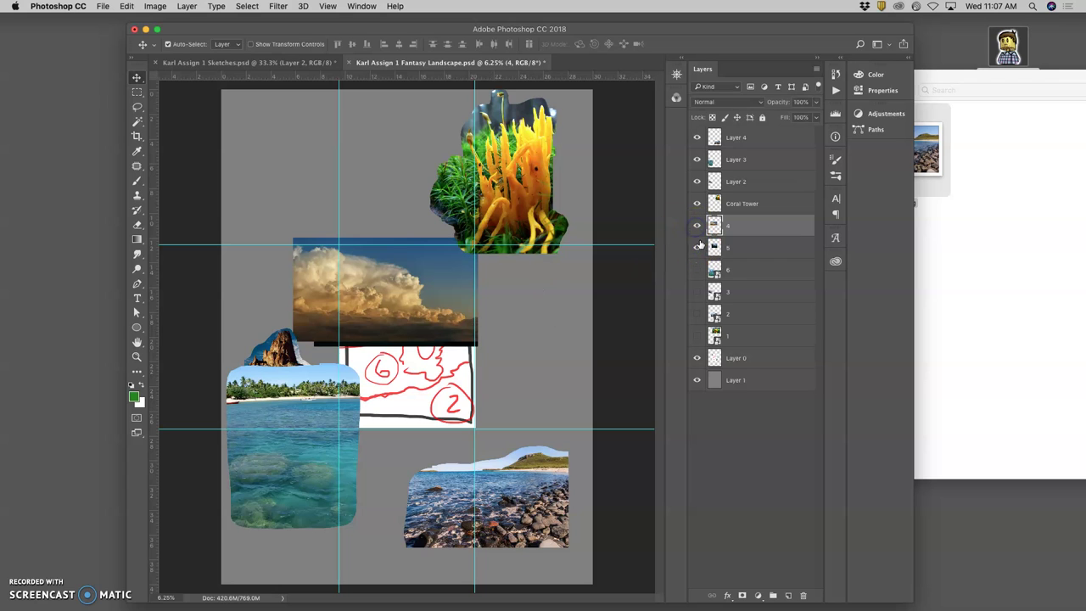
right_click(698, 241)
left_click(732, 314)
right_click(704, 236)
left_click(732, 304)
Step: Toggle the cloud, dark sky and beach layers off and on to compare them with the sketch
left_click(696, 226)
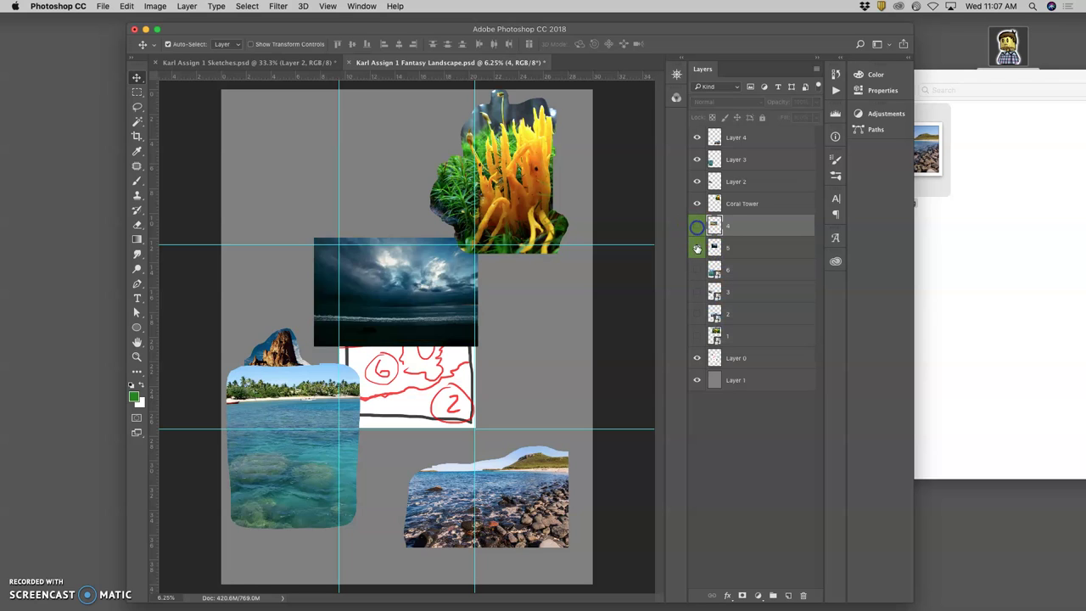
left_click(696, 247)
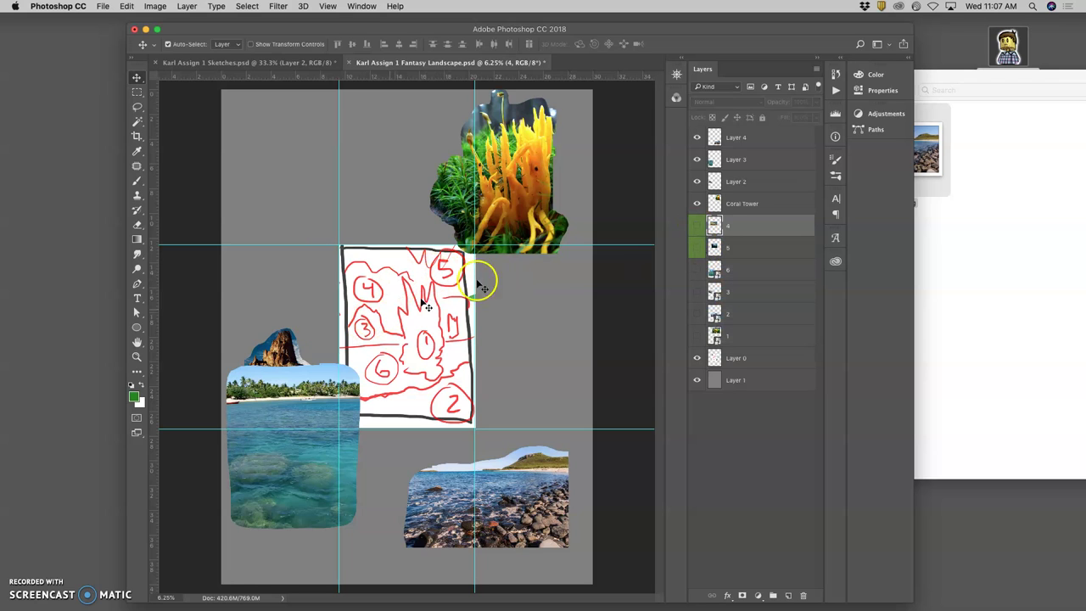
left_click(697, 225)
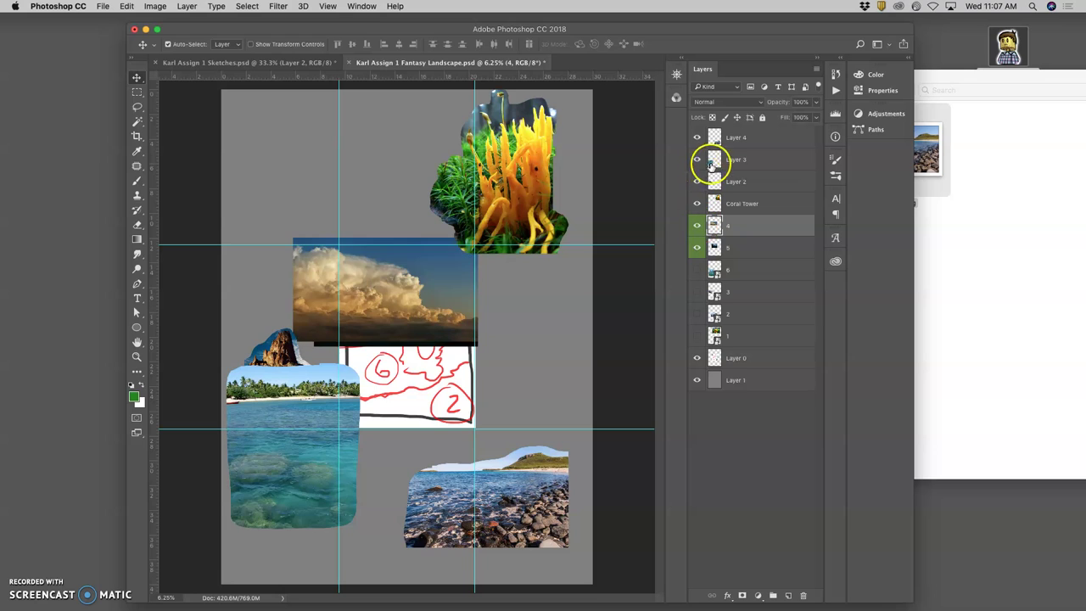
left_click(697, 159)
left_click(697, 160)
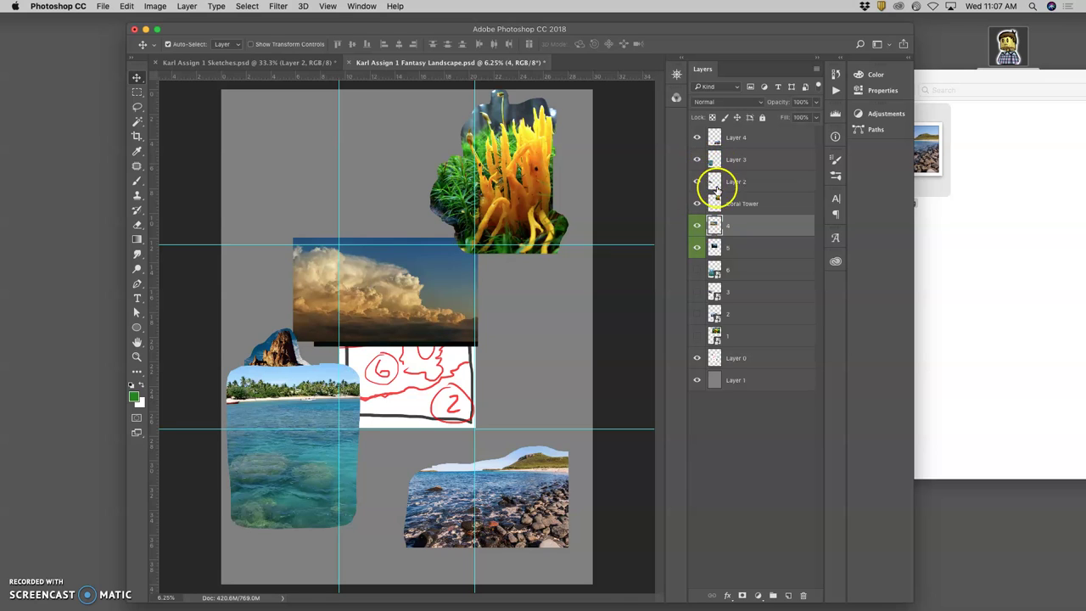
Step: Move the Layer 2 rock image up over the sketch's centre, just below the cloud band
left_click(696, 181)
left_click(697, 181)
left_click(736, 182)
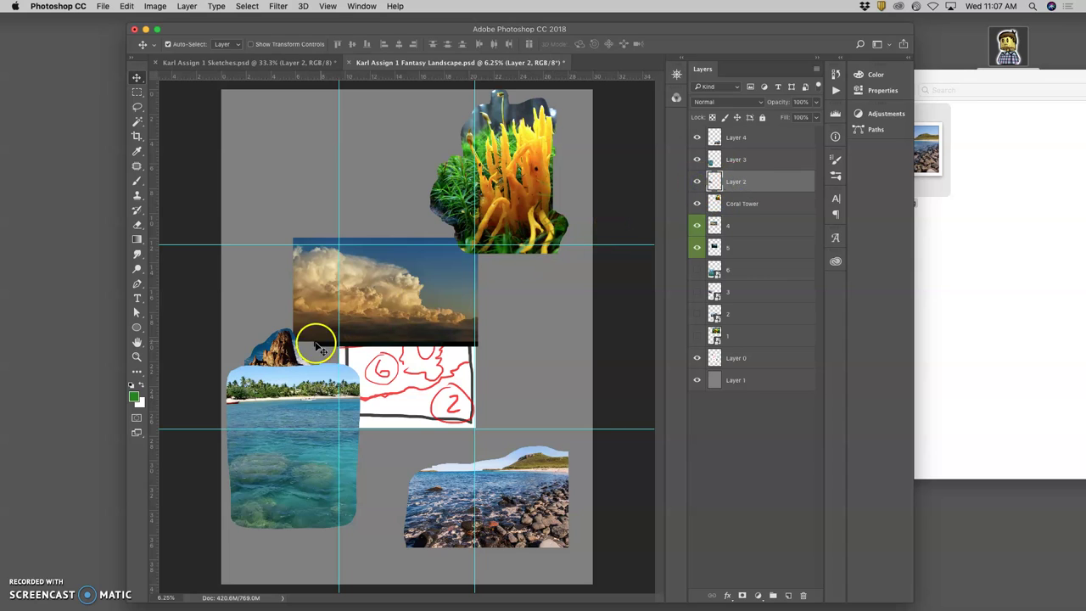
left_click(136, 79)
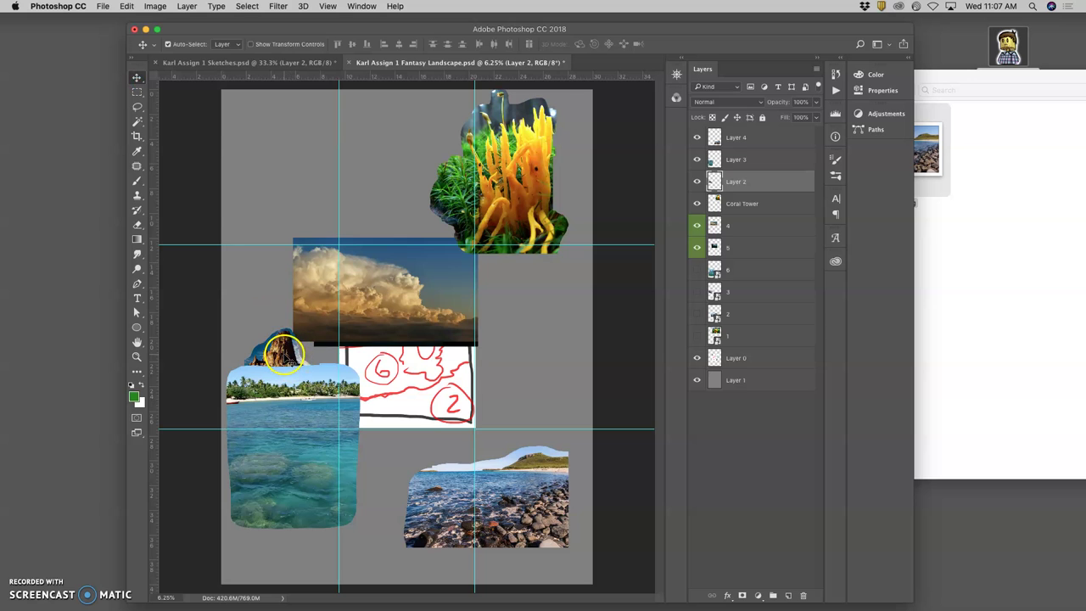
mouse_move(287, 356)
left_mouse_down()
mouse_move(348, 313)
mouse_move(449, 293)
mouse_move(389, 322)
left_mouse_up()
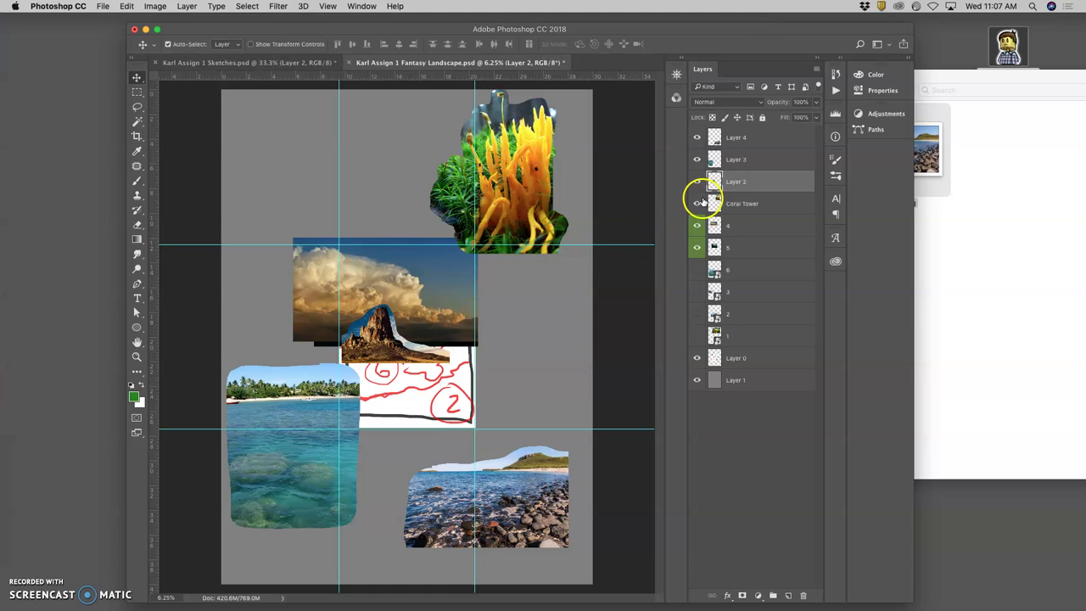
left_click(695, 225)
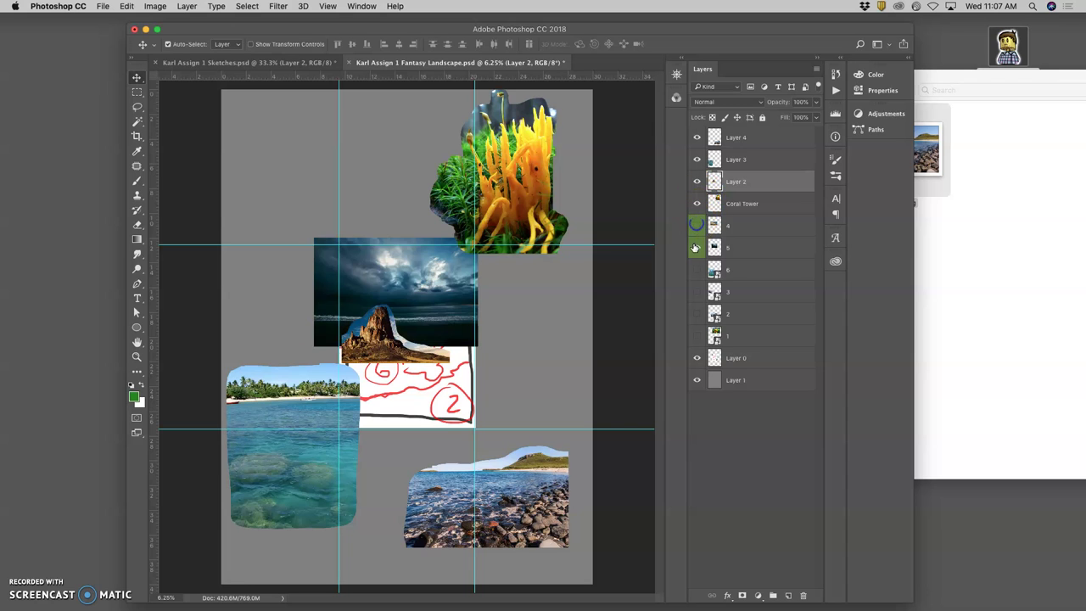
left_click(695, 247)
left_click_drag(384, 339, 379, 328)
left_click(430, 351)
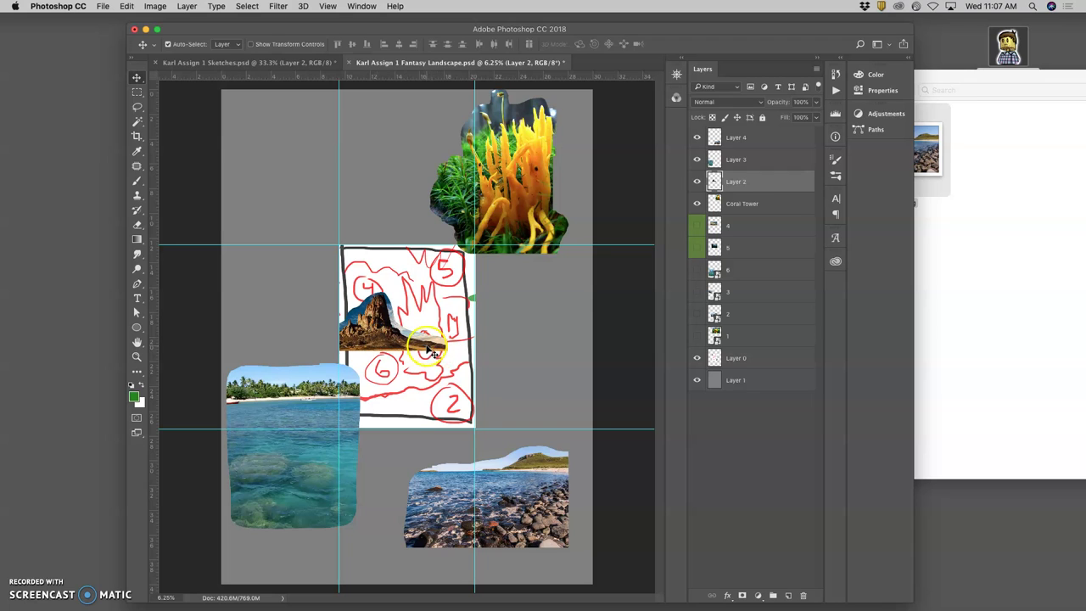
Step: Label Layers 2 and 3 green and move both below Coral Tower in the stack
left_click(696, 225)
left_click(698, 246)
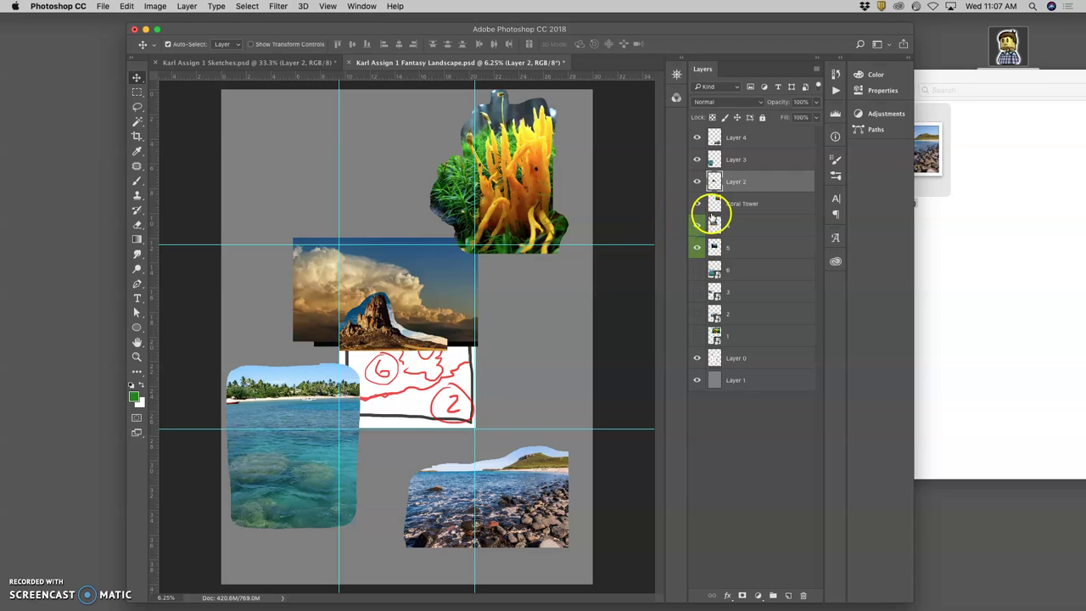
right_click(698, 181)
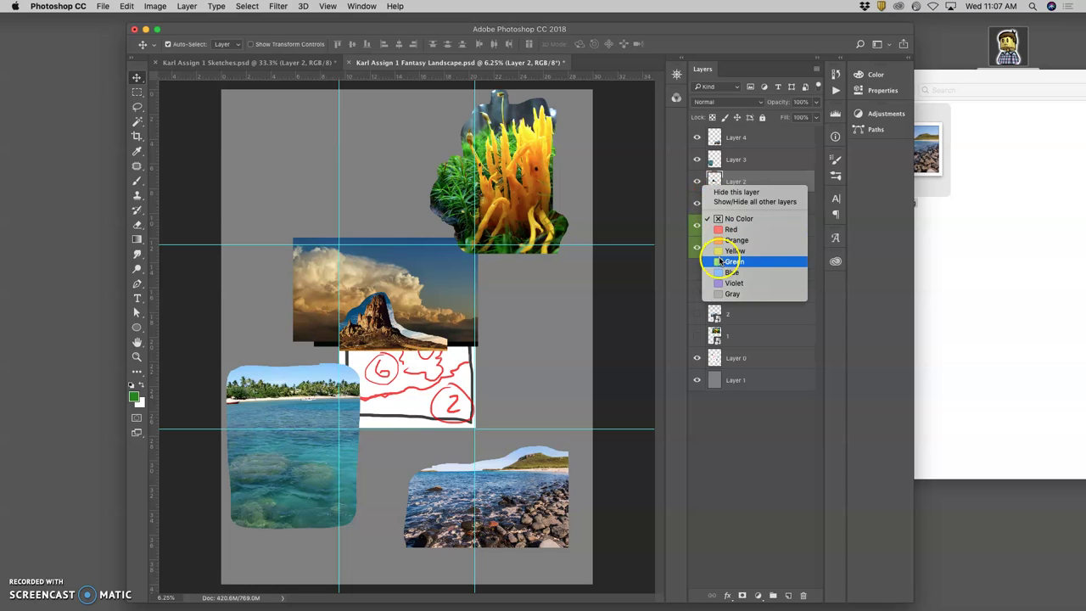
left_click(734, 261)
mouse_move(734, 195)
left_mouse_down()
mouse_move(734, 184)
mouse_move(735, 212)
left_mouse_up()
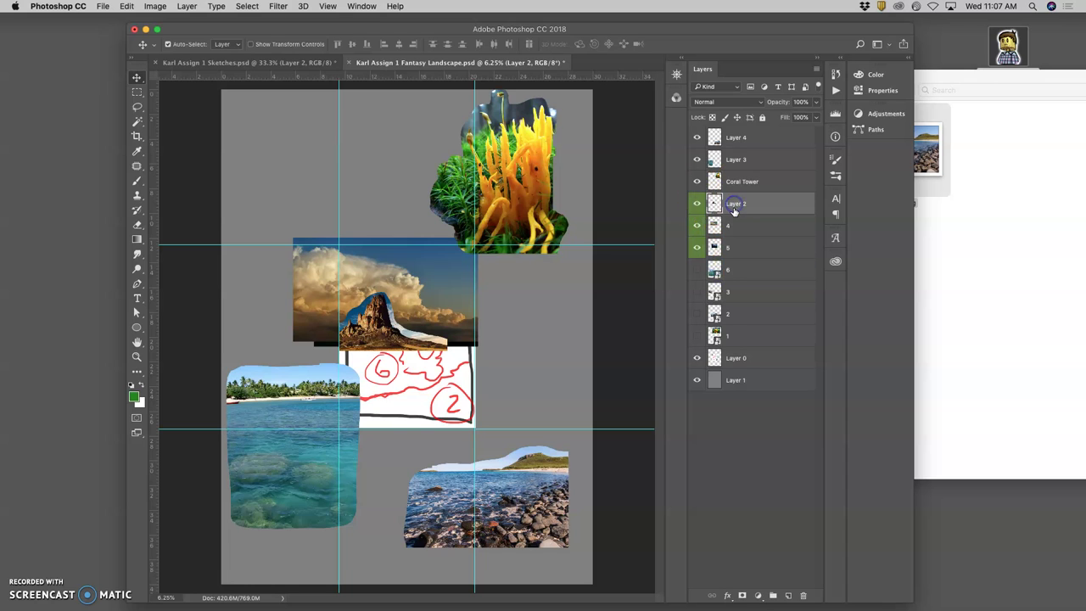
left_click_drag(737, 161, 734, 183)
right_click(703, 176)
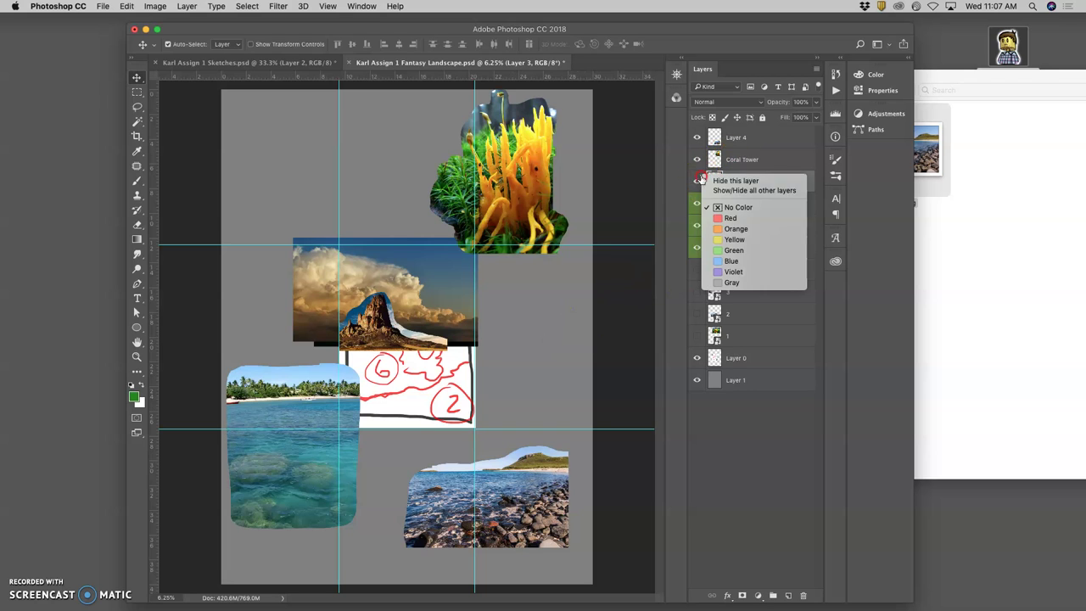
left_click(733, 250)
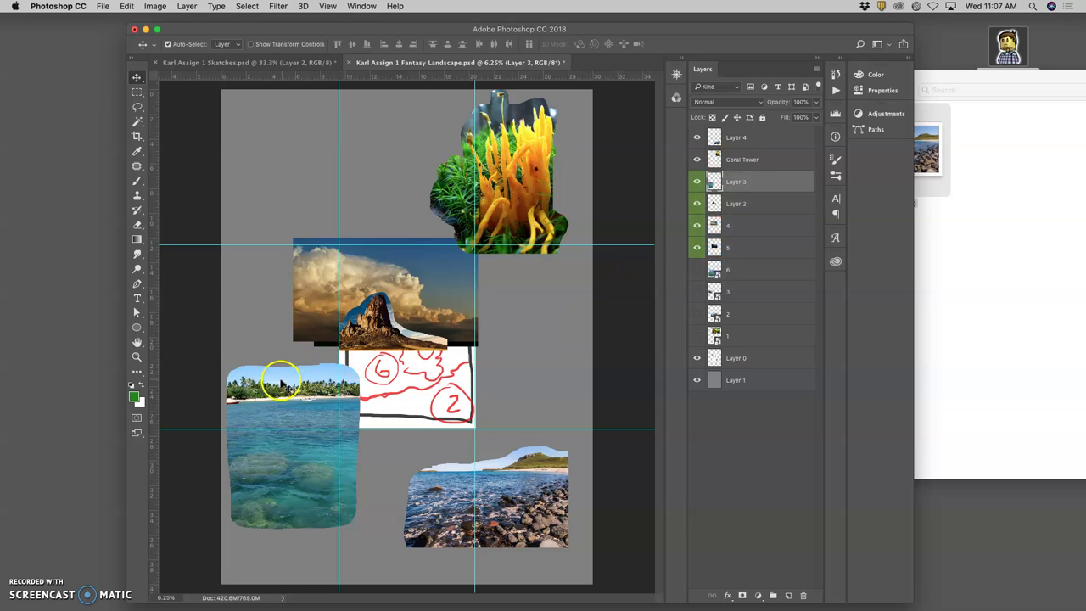
Step: Centre the beach image and move the coral tower down over it
left_click_drag(281, 384, 394, 339)
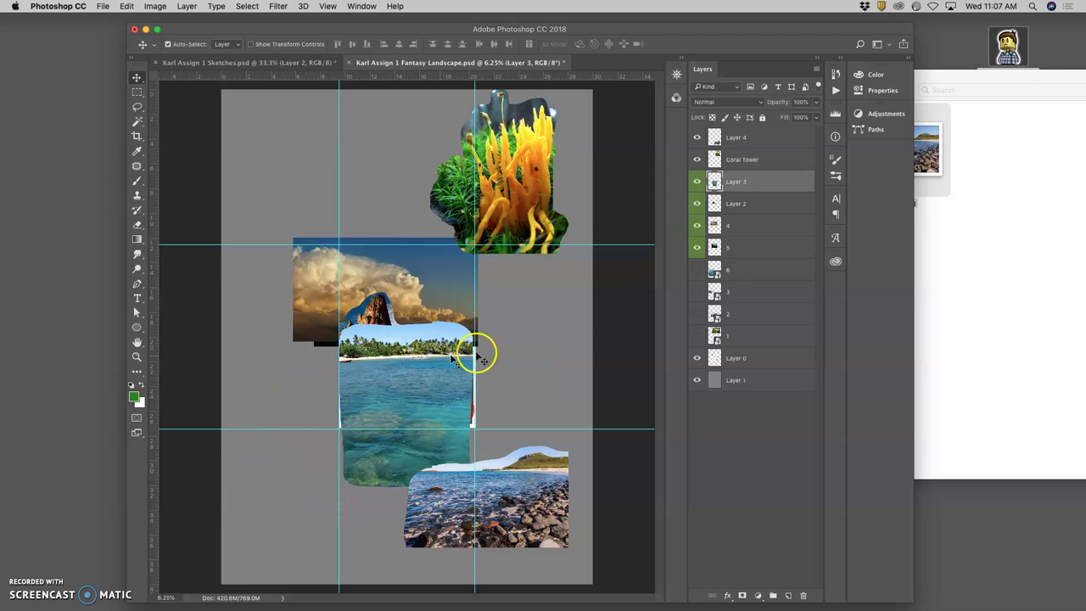
left_click_drag(723, 225, 701, 167)
left_click(728, 160)
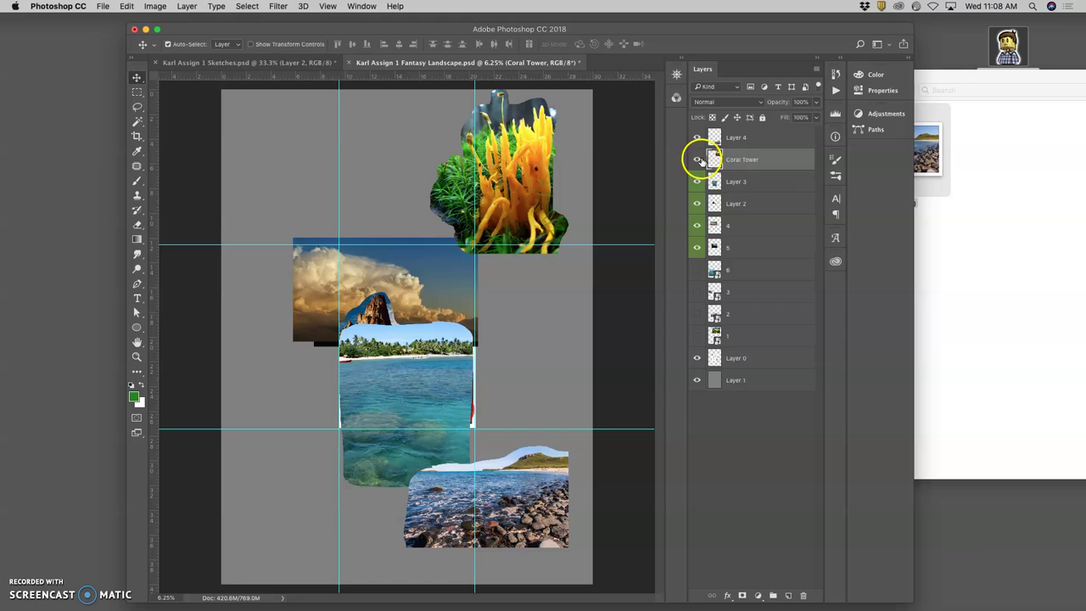
left_click(697, 159)
left_click(696, 159)
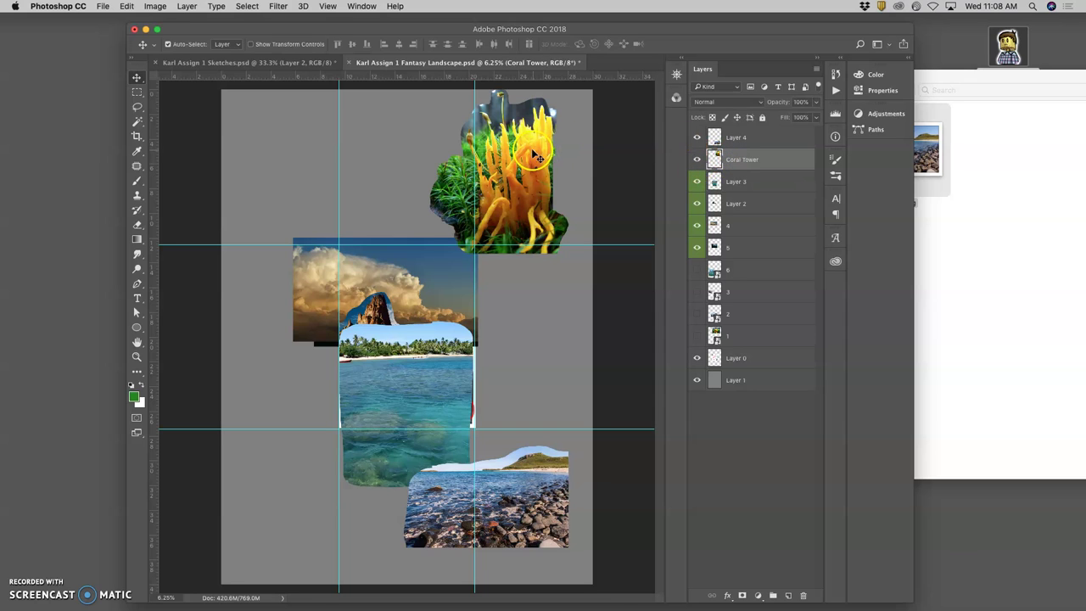
left_click_drag(533, 151, 446, 328)
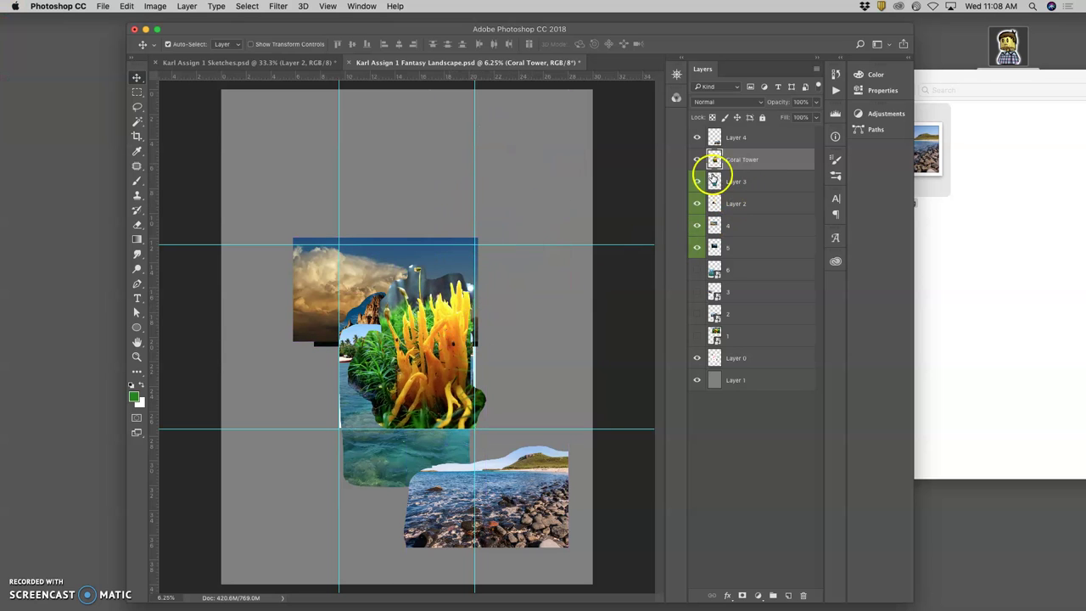
Step: Scale the coral tower down to 68.14%, shift it slightly up-left, and reshow the other layers
left_click_drag(697, 181, 696, 247)
key("super+t")
left_click_drag(485, 427, 460, 405)
mouse_move(440, 360)
left_mouse_down()
mouse_move(450, 349)
mouse_move(436, 351)
left_mouse_up()
key("Return")
left_click(697, 181)
left_click(697, 203)
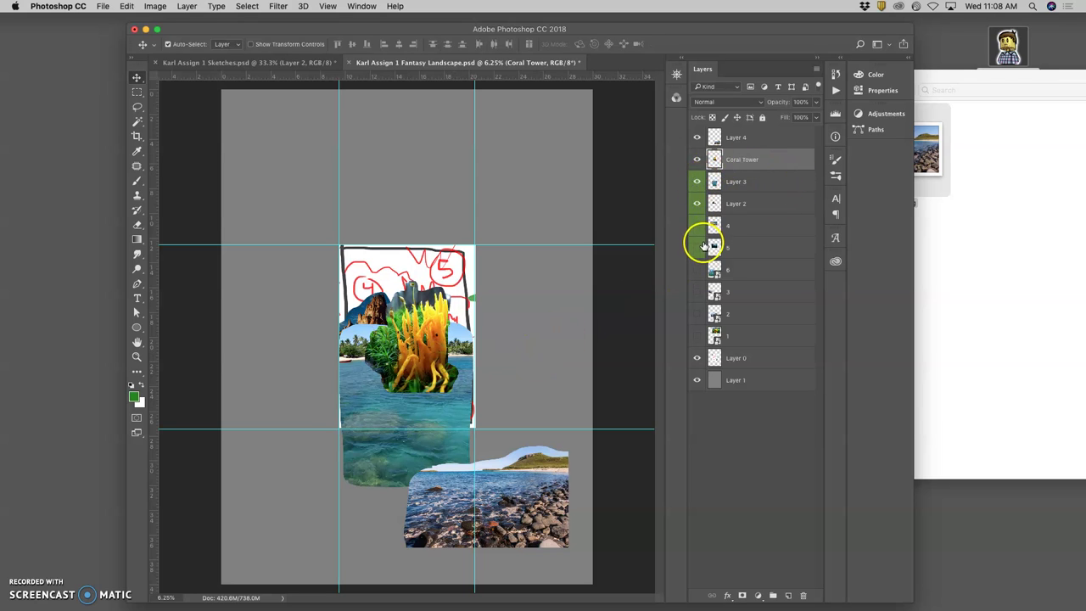
left_click(697, 228)
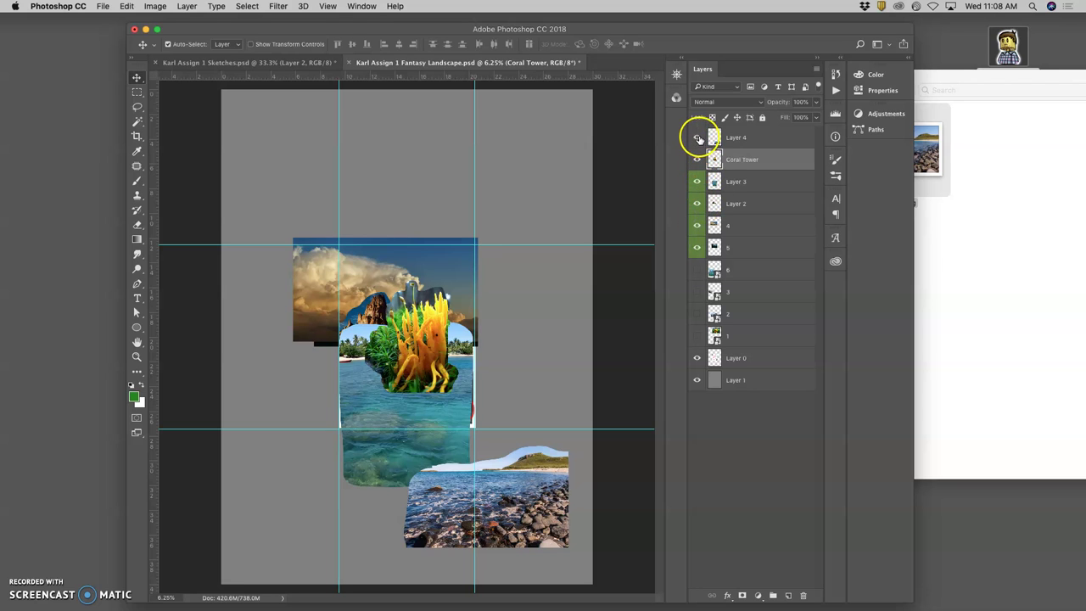
Step: Move the rocky shore image up over the coral and water
left_click(698, 138)
left_click(697, 138)
left_click(735, 139)
left_click(560, 499)
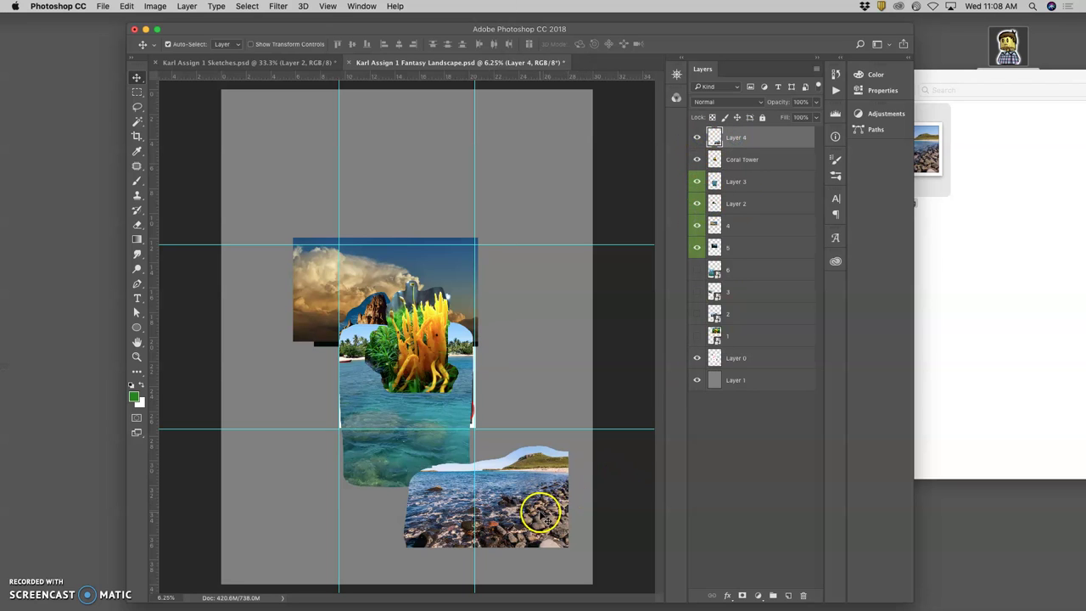
left_click_drag(540, 509, 450, 395)
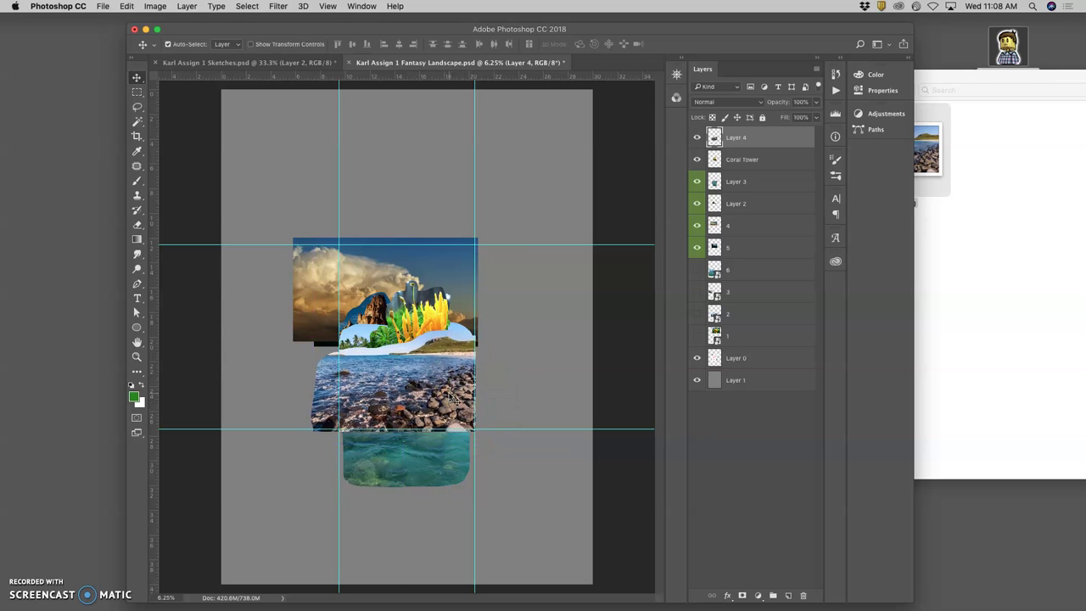
left_click(581, 377)
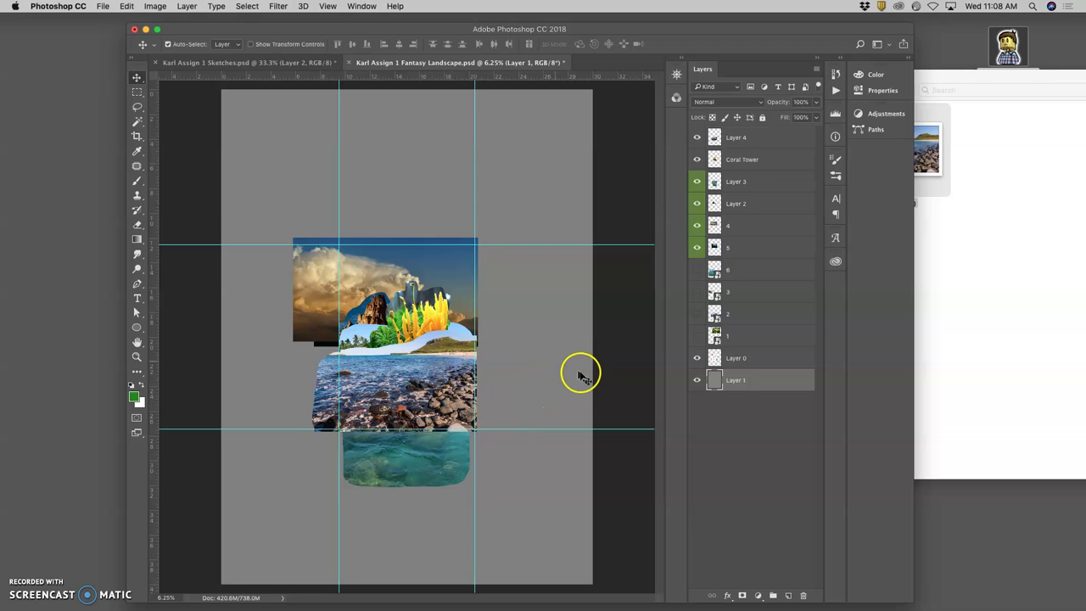
Step: Save the document, zoom in, and place Coral Tower above the rocky shore layer
key("super")
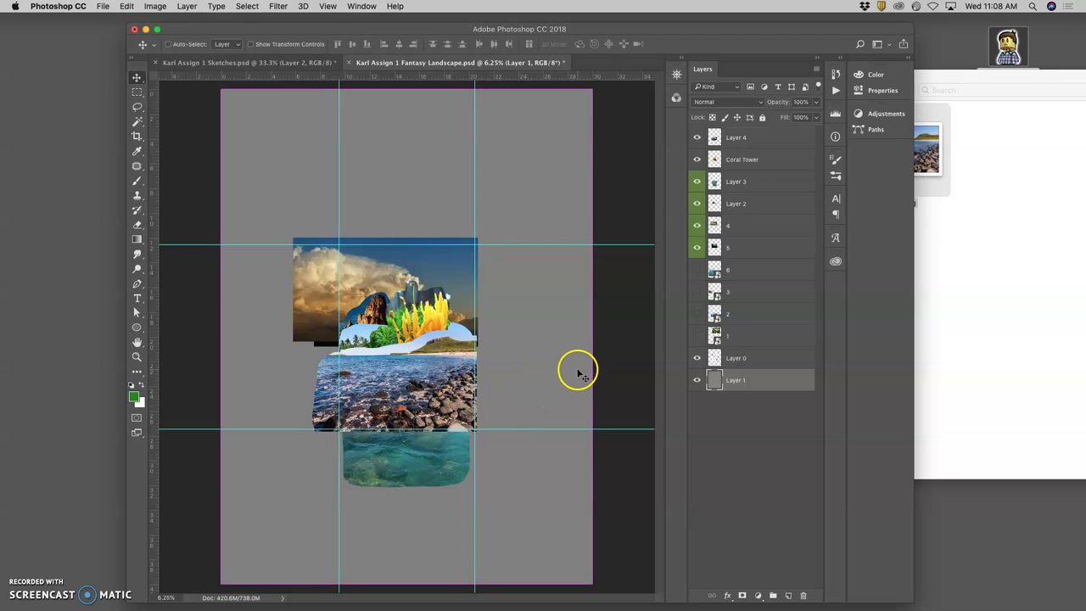
key("super+s")
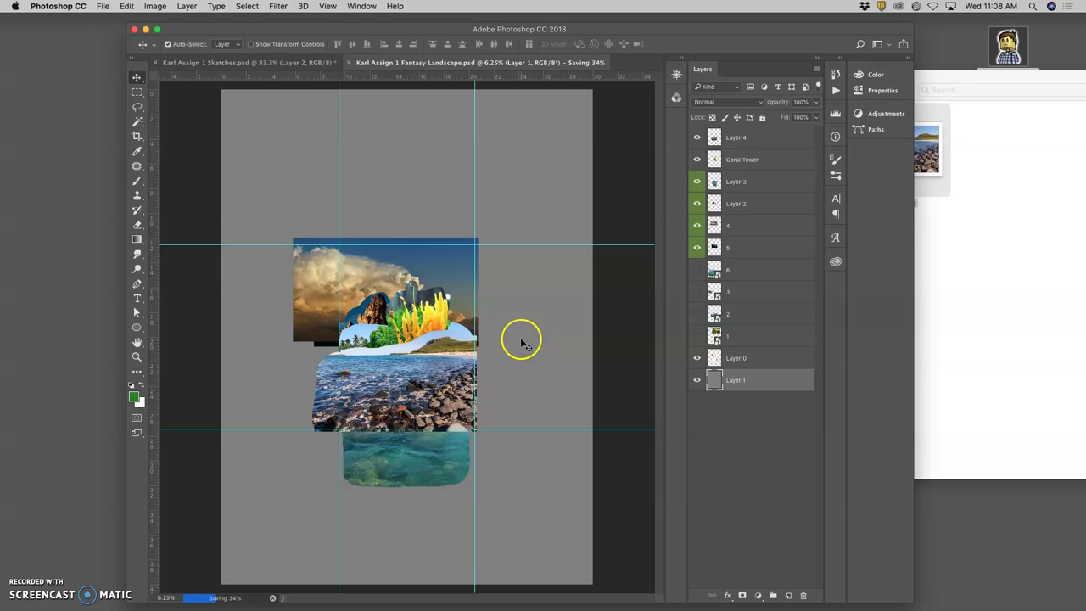
key("super+equal")
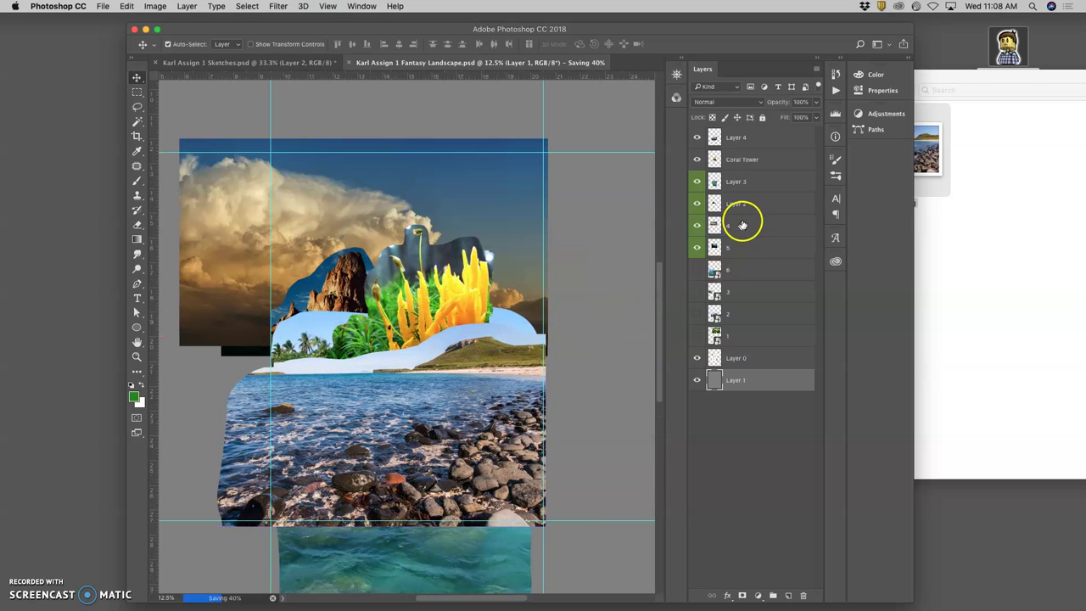
left_click_drag(737, 228, 737, 162)
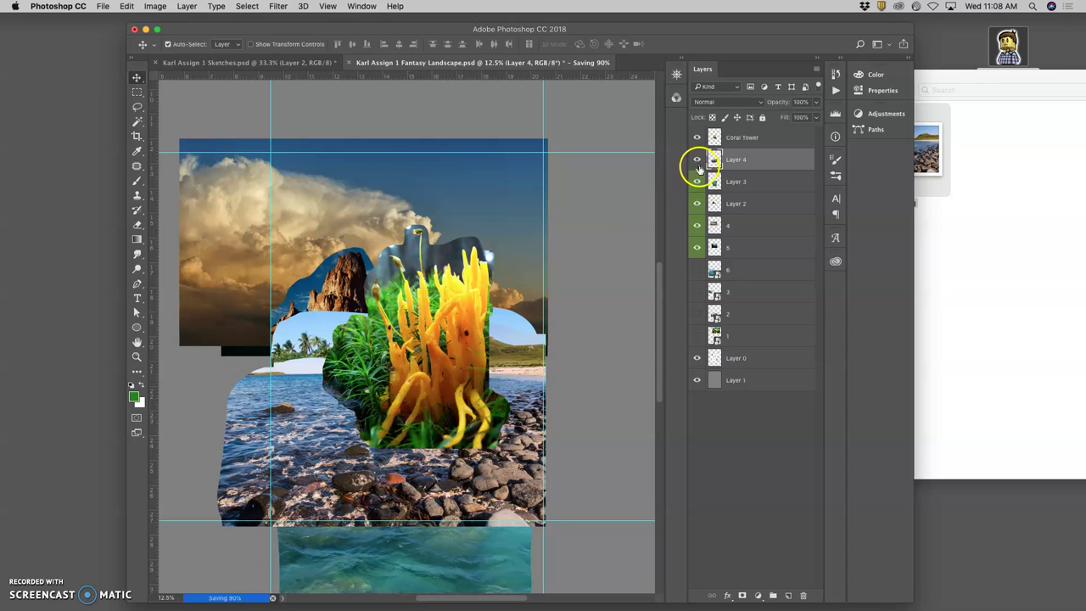
left_click(697, 159)
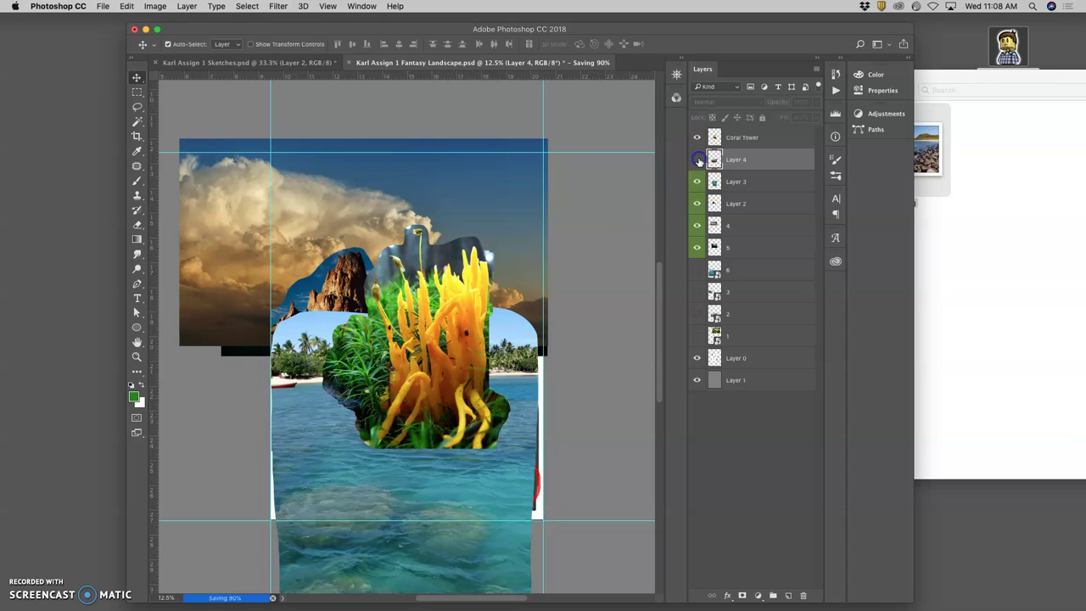
left_click(698, 159)
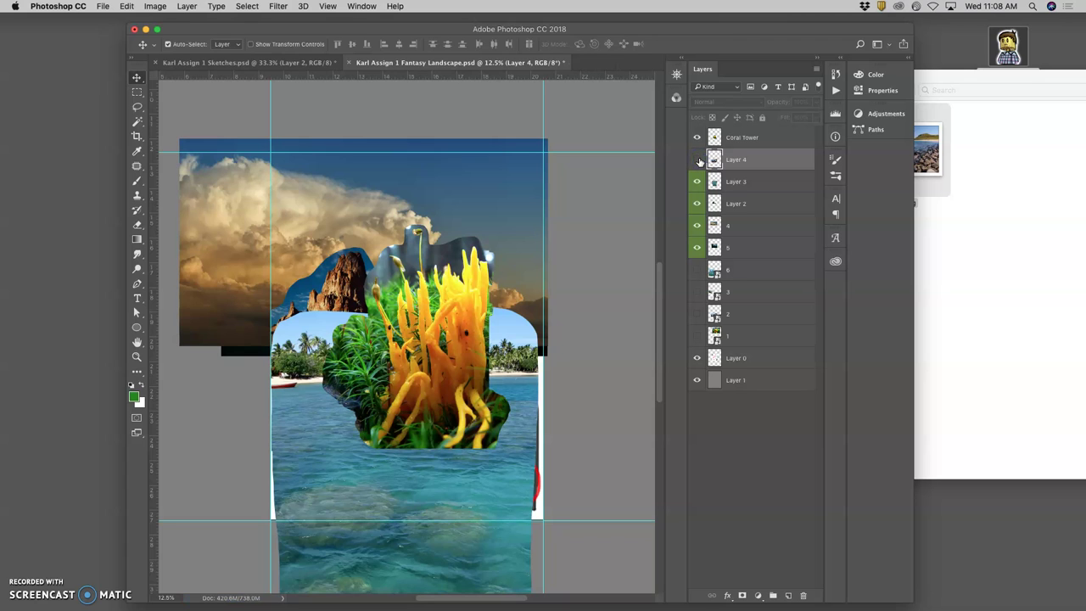
left_click(697, 159)
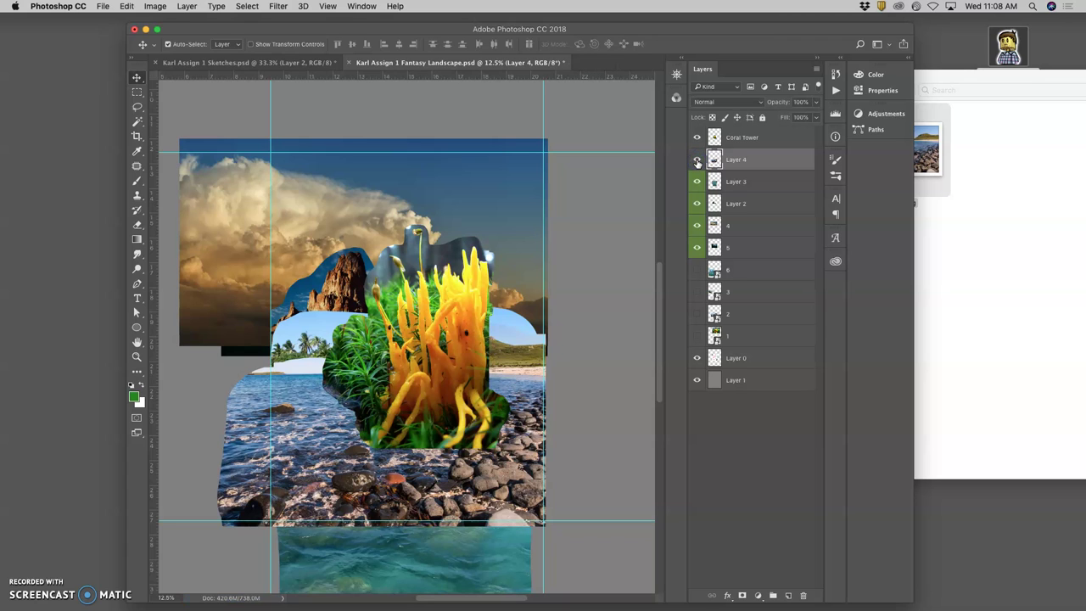
left_click(698, 160)
left_click(698, 159)
left_click(698, 159)
left_click(697, 160)
left_click_drag(726, 193, 714, 225)
left_click(696, 226)
left_click(695, 227)
left_click(695, 226)
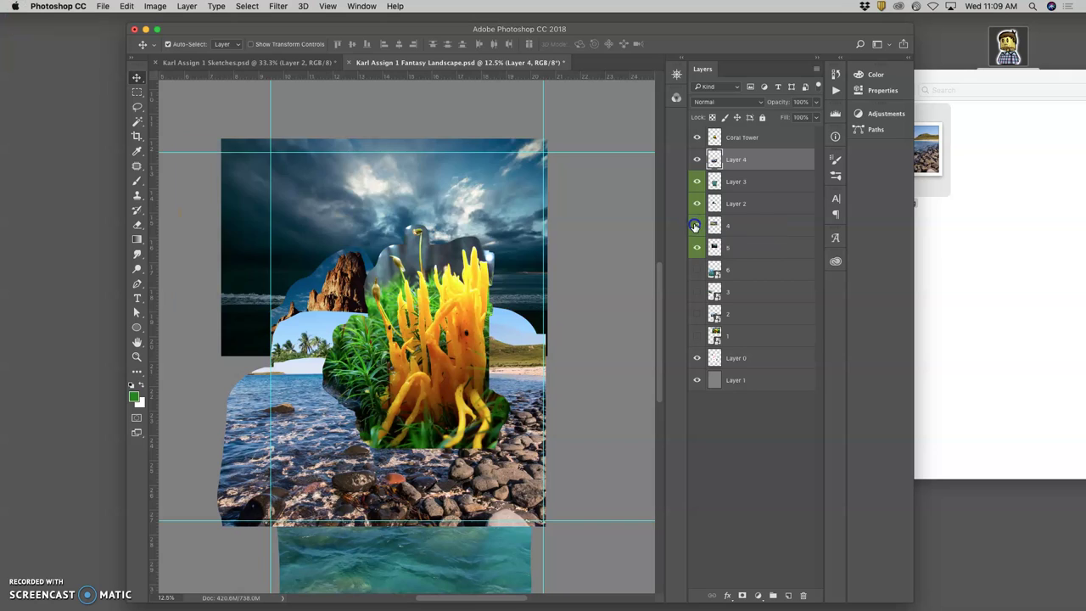
left_click(695, 227)
left_click_drag(735, 160, 734, 169)
left_click(731, 142)
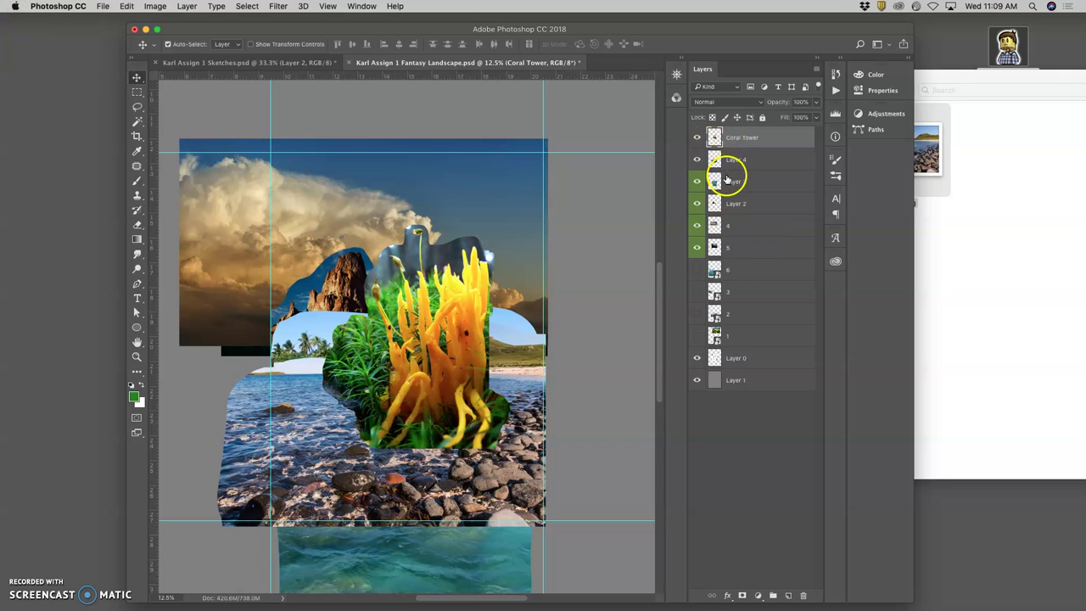
Step: Move the rock mountain up-left and the palm beach image upward
left_click(731, 205)
left_click_drag(347, 281, 334, 253)
left_click_drag(301, 346, 303, 321)
Step: Stretch the rocky shore taller from its top edge and shift the palm beach slightly right
left_click(302, 390)
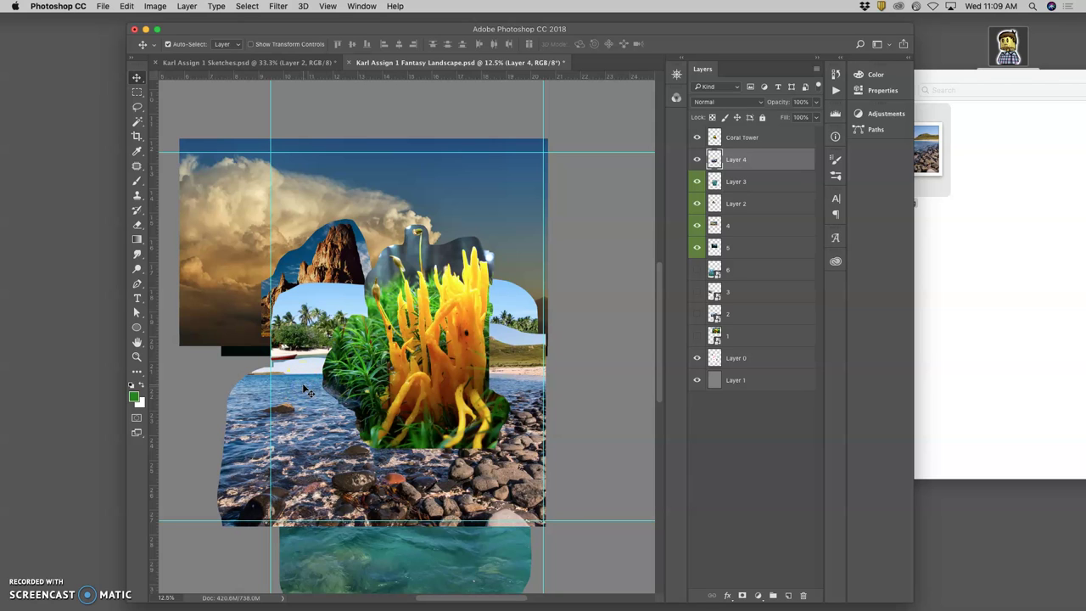
key("super+t")
left_click_drag(380, 321, 378, 303)
key("Return")
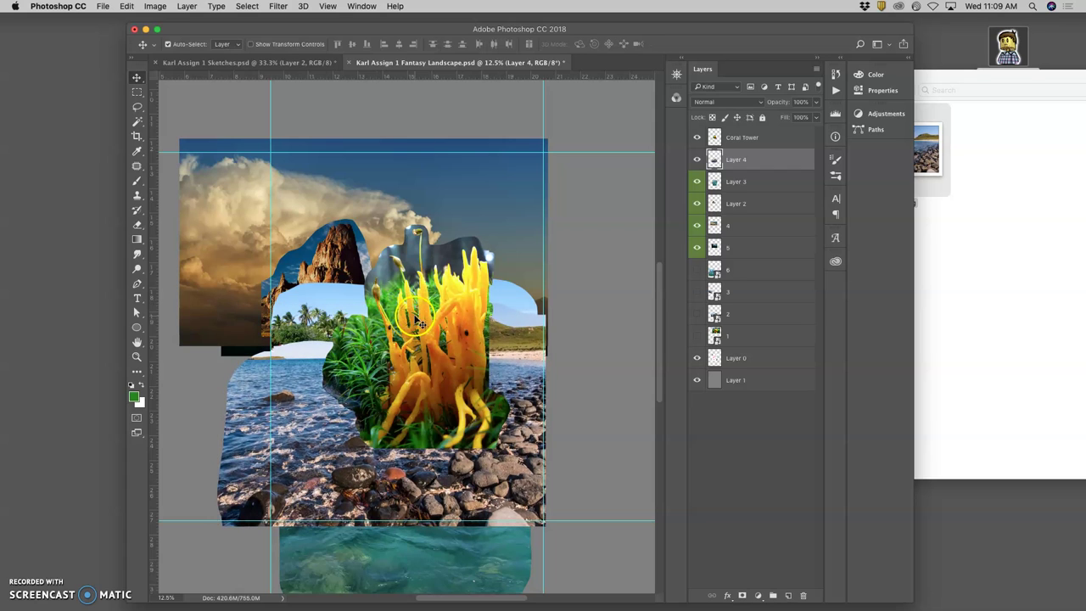
left_click_drag(276, 308, 321, 308)
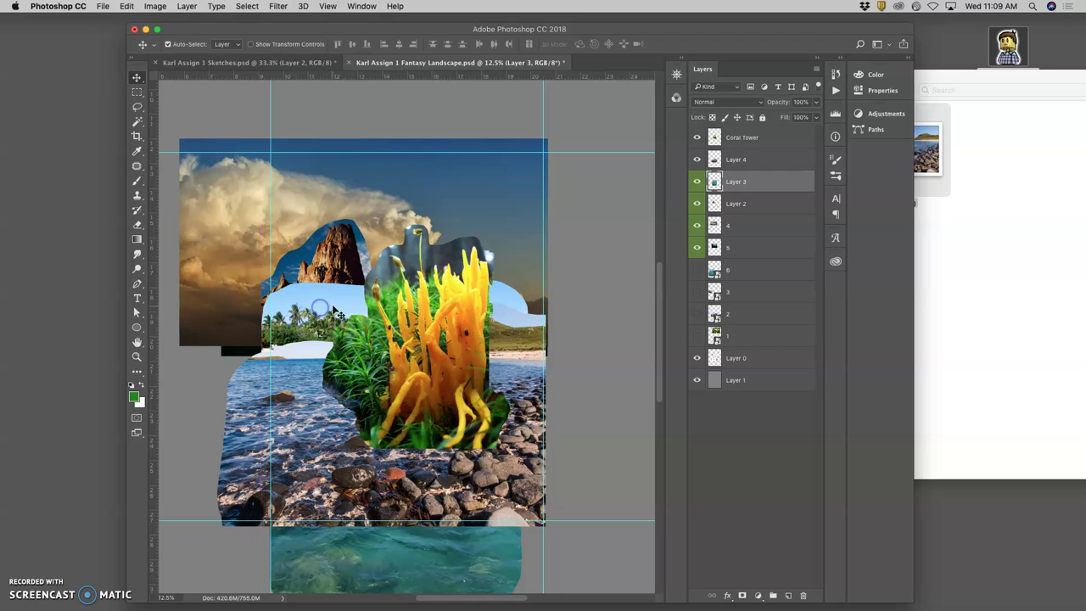
Step: Lower the layer 4 sky layer's opacity to 68% in the Layers panel
left_click(416, 210)
left_click(708, 225)
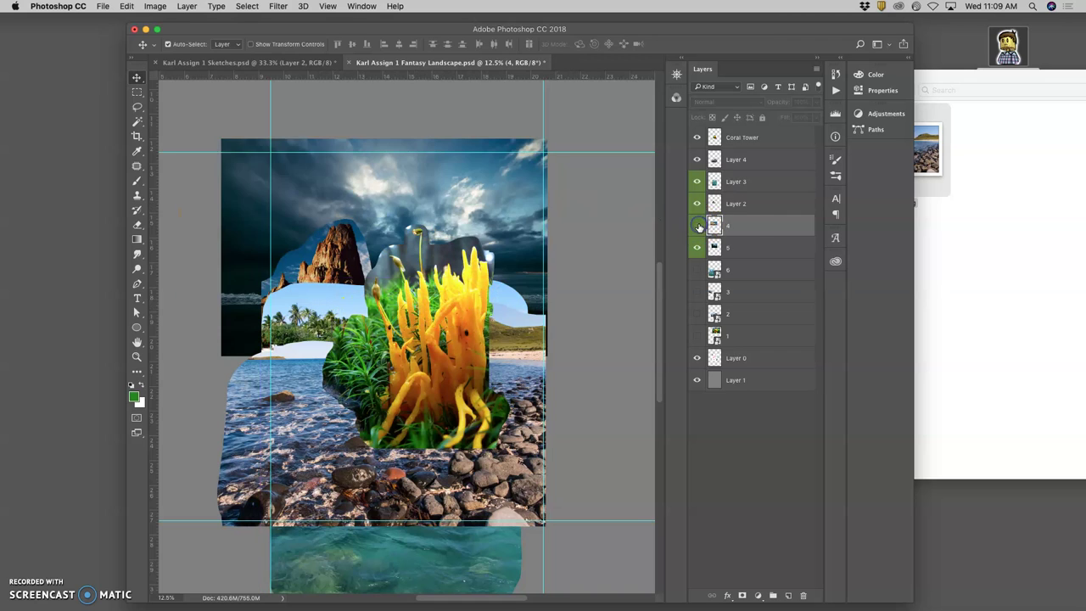
left_click(699, 226)
left_click(814, 102)
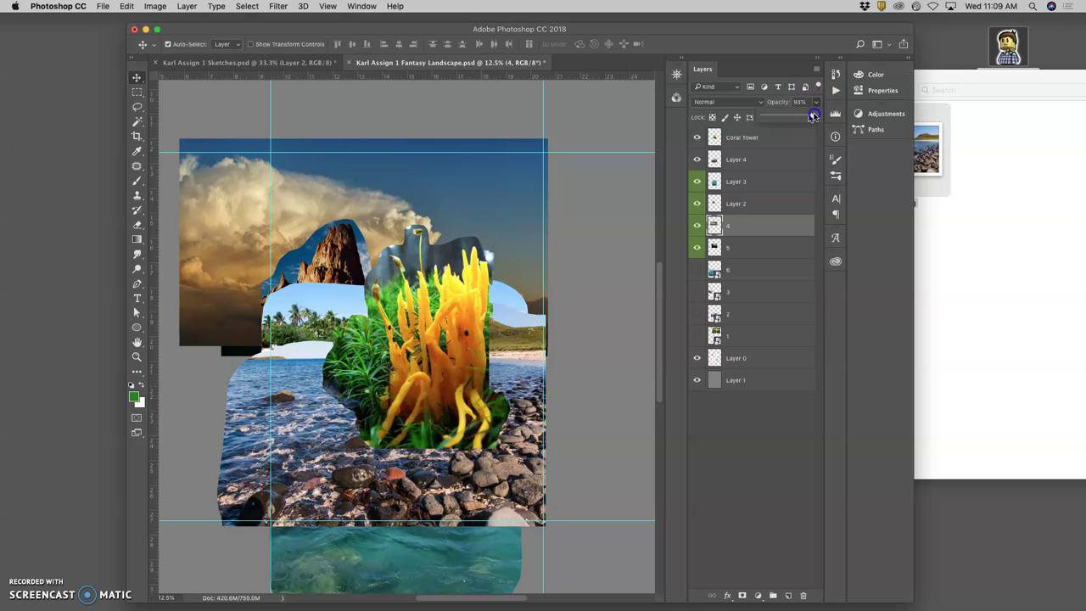
left_click_drag(813, 115, 795, 116)
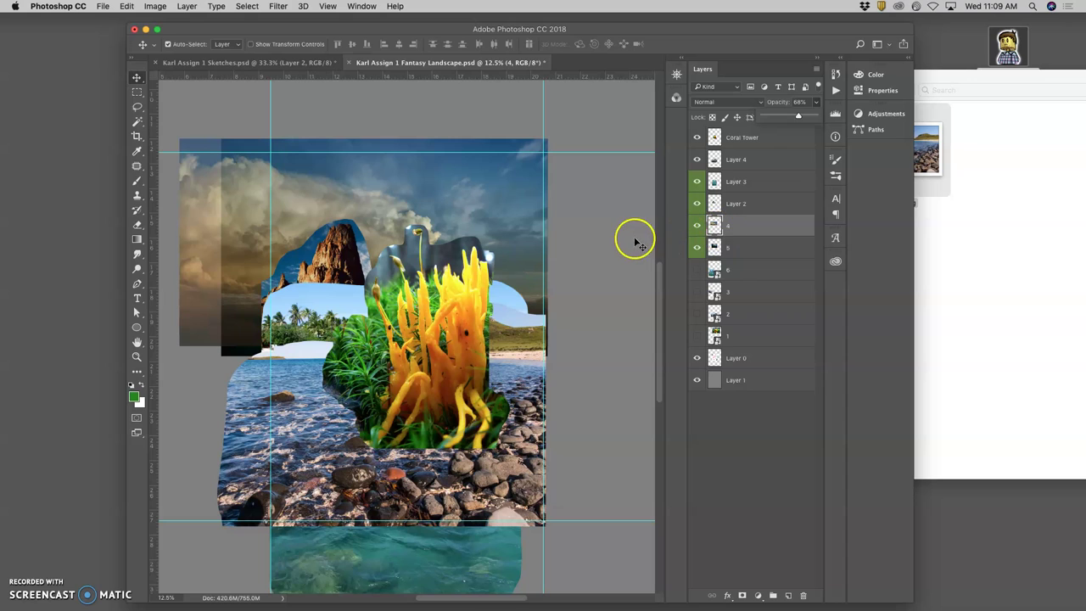
Step: Save the fantasy landscape composite with Cmd+S
key("super+s")
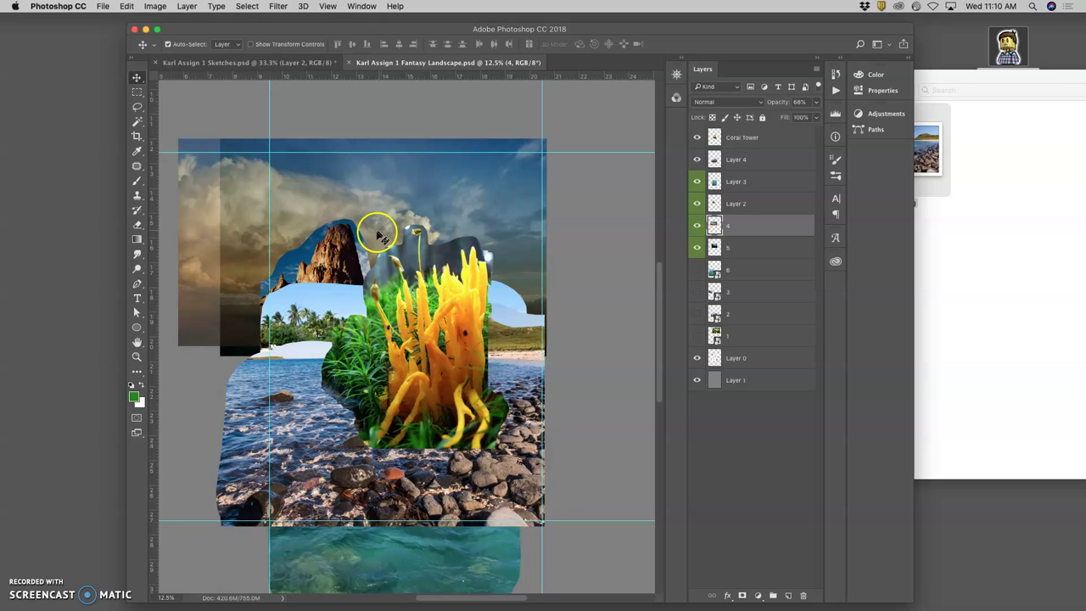
Step: Delete the pale sky strip above the palm beach using the Magic Wand
left_click(333, 302)
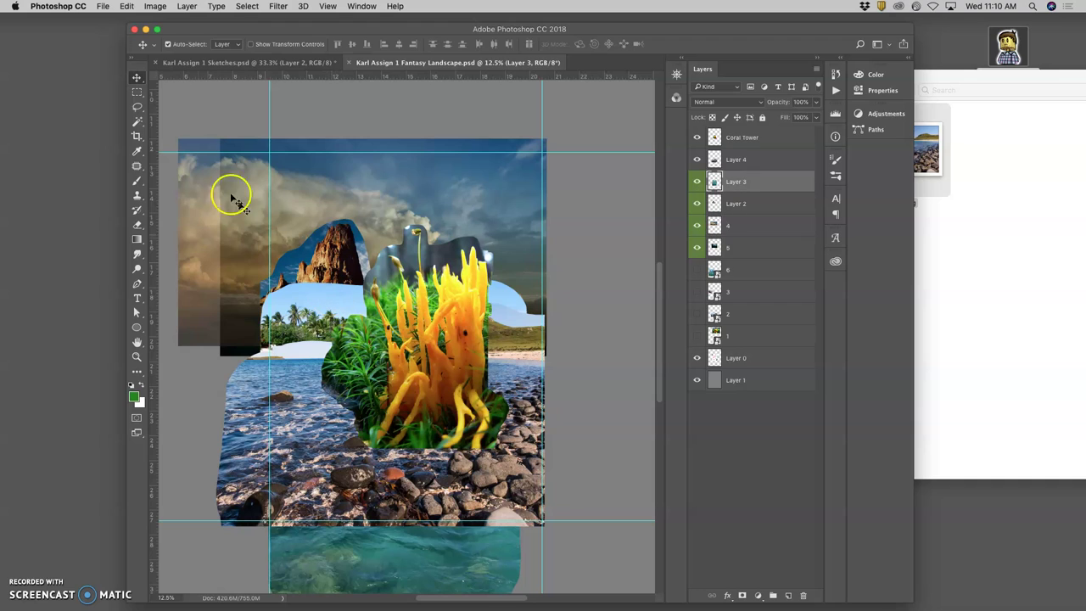
left_click(136, 121)
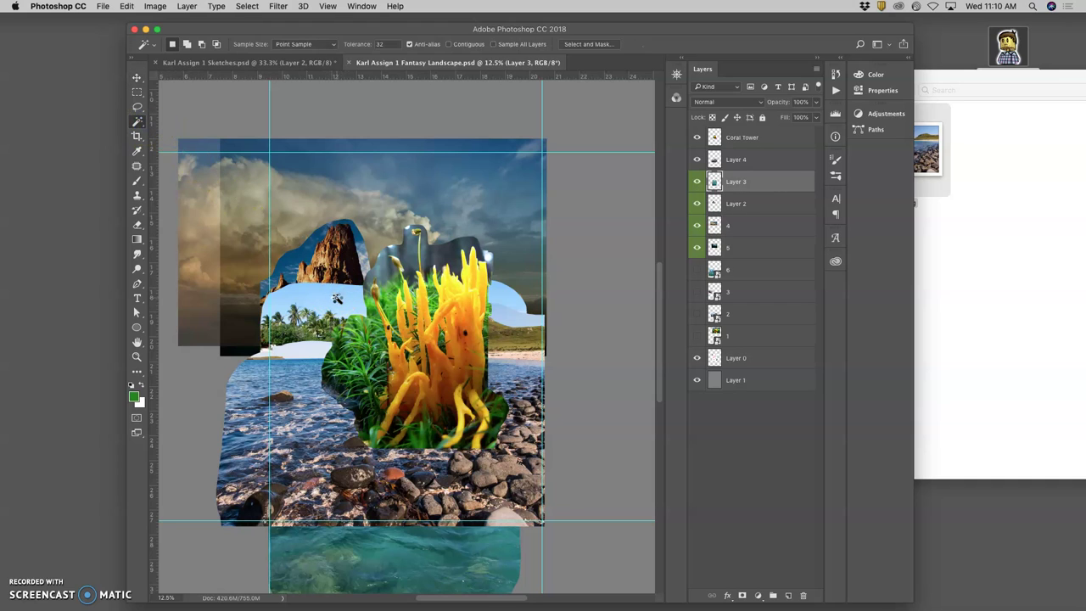
left_click(352, 300)
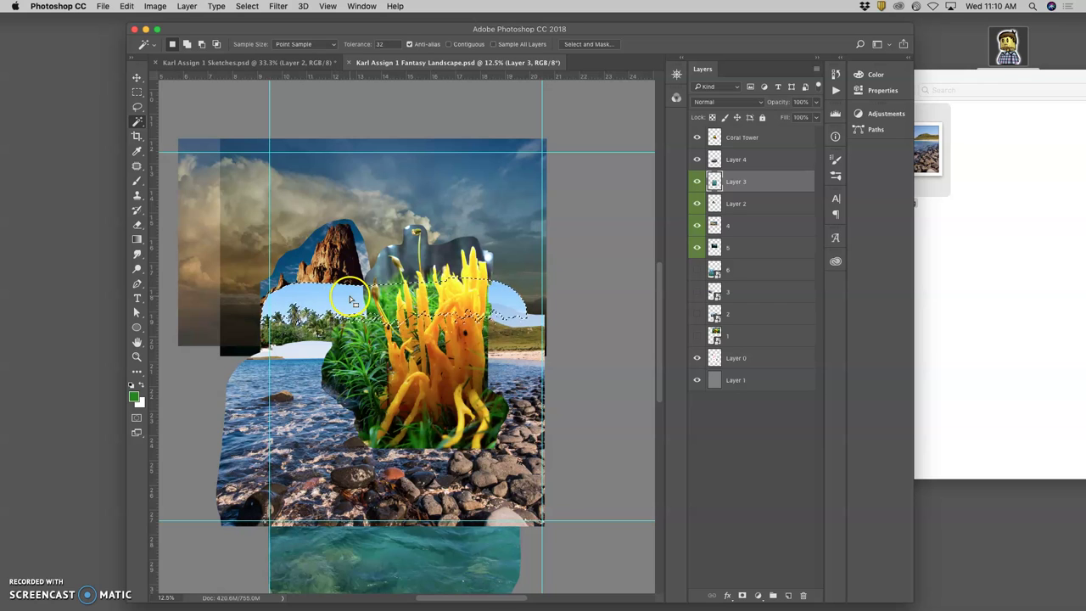
key("Delete")
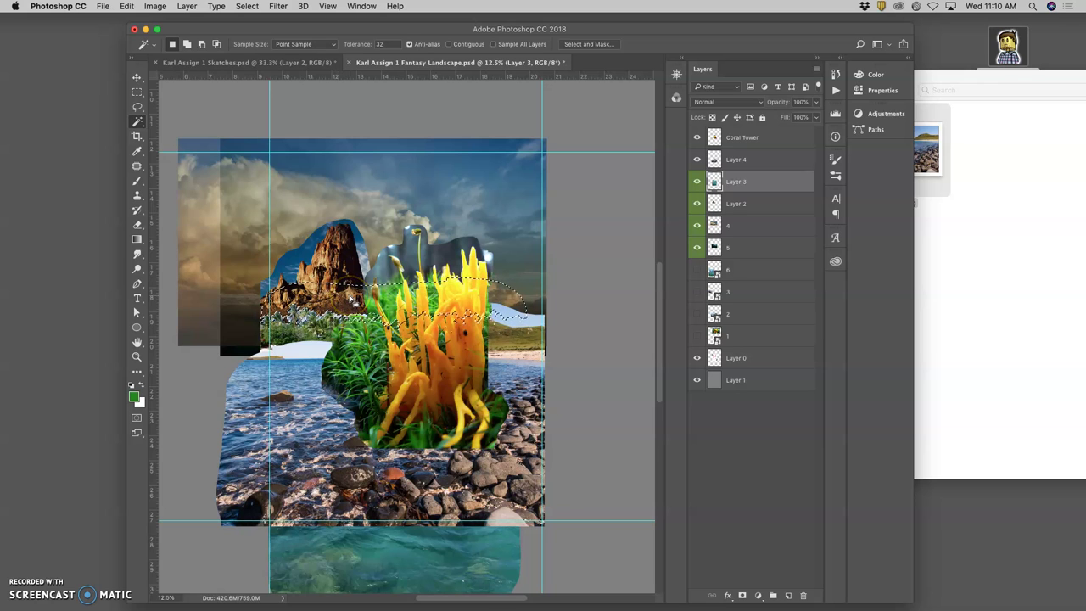
left_click_drag(352, 301, 386, 307)
Step: Zoom in, delete the leftover area around the palm tops, and zoom back out
key("super+equal")
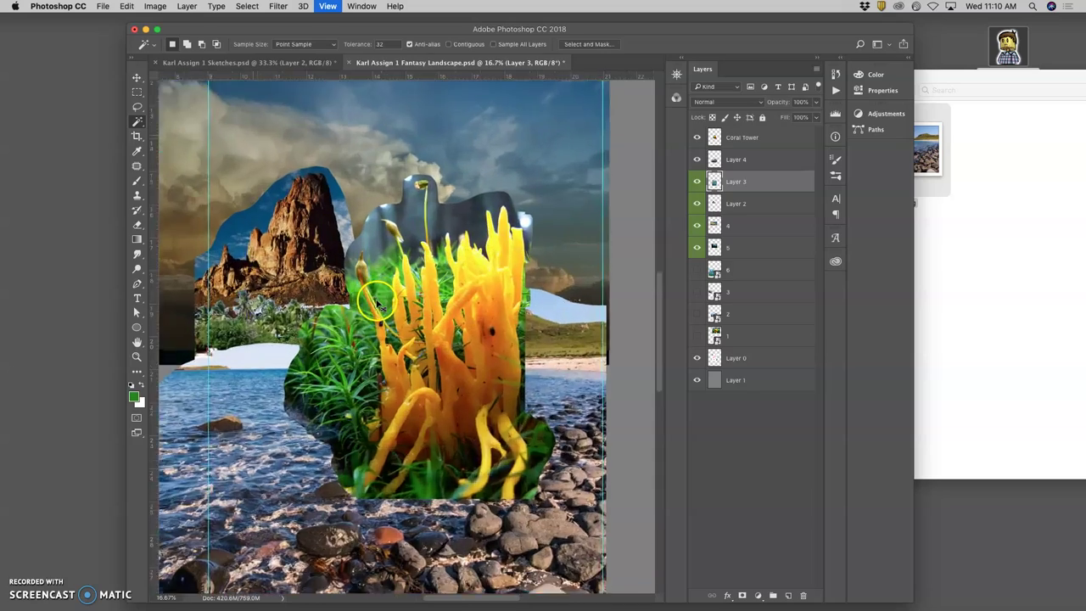
key("super+equal")
key("super+equal")
key("super+equal")
key("super+equal")
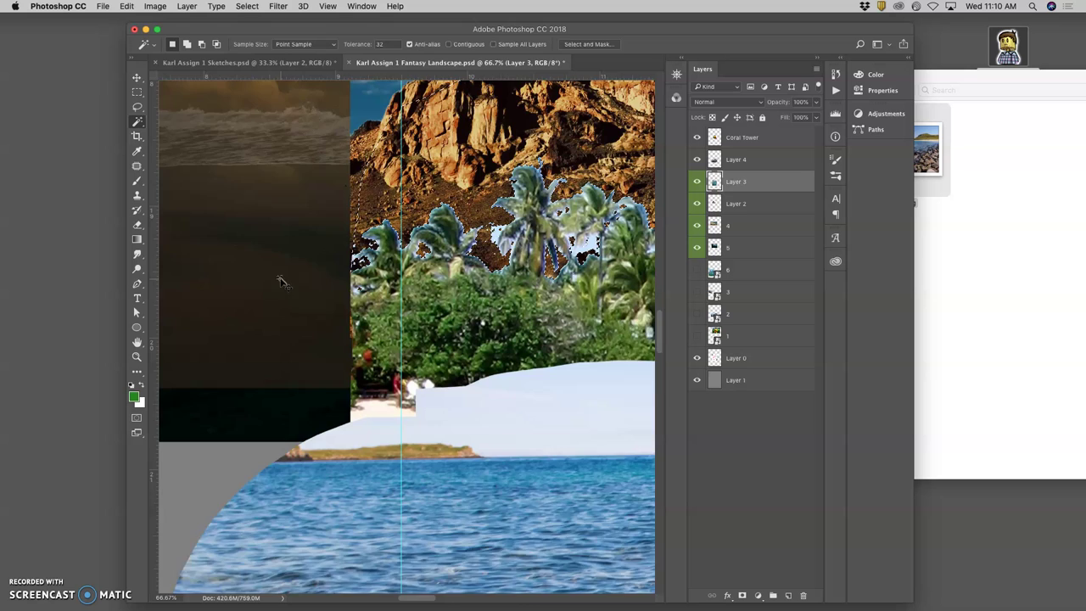
scroll(284, 278, "right", 5)
mouse_move(285, 274)
left_mouse_down()
mouse_move(484, 199)
mouse_move(528, 225)
left_mouse_up()
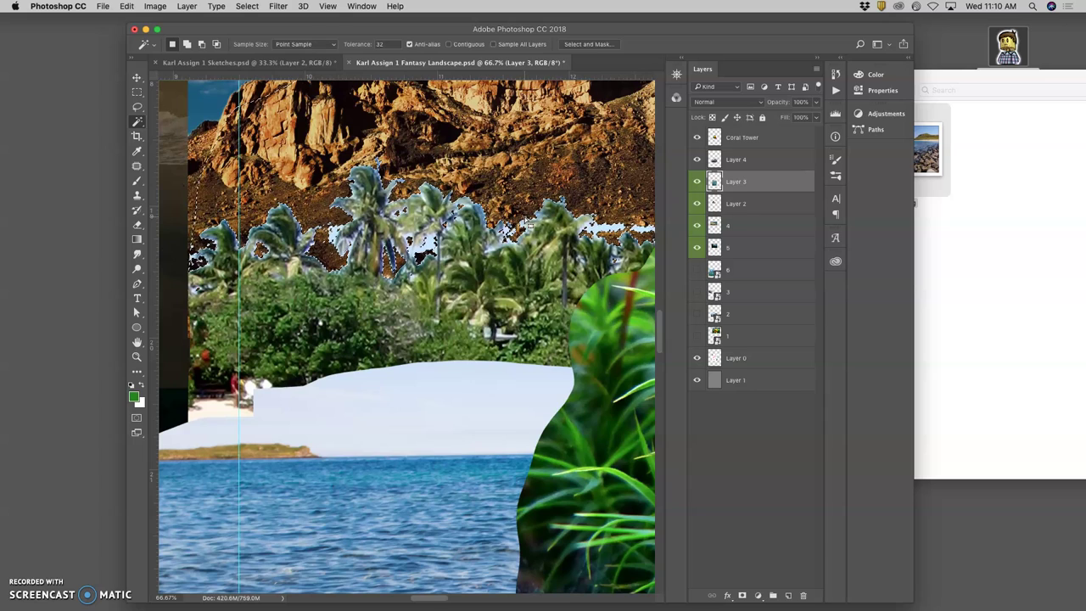
key("Delete")
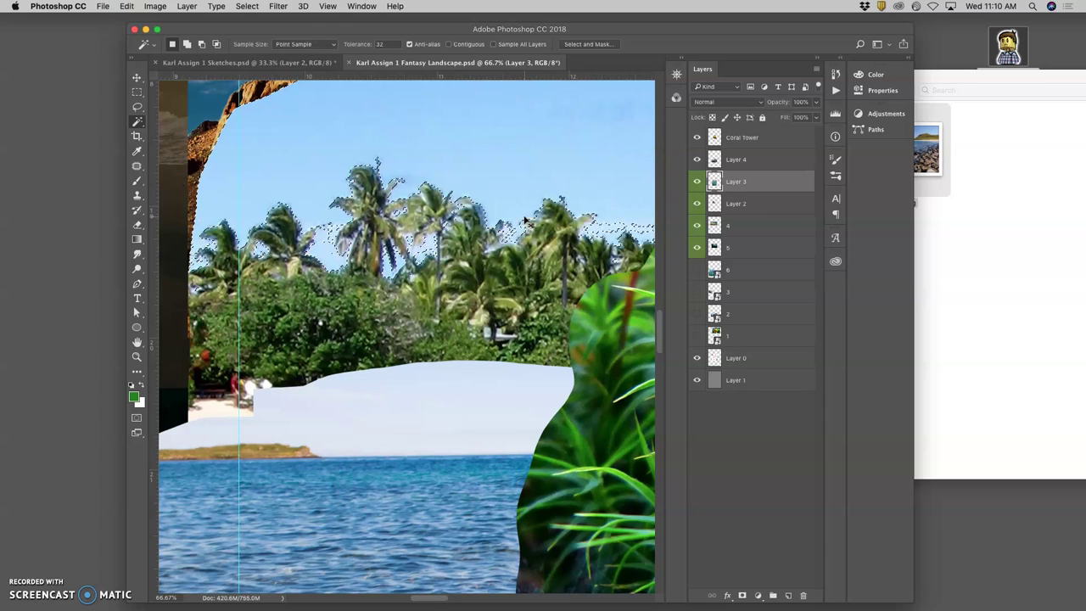
key("super+minus")
key("super+minus")
key("super+minus")
key("super+minus")
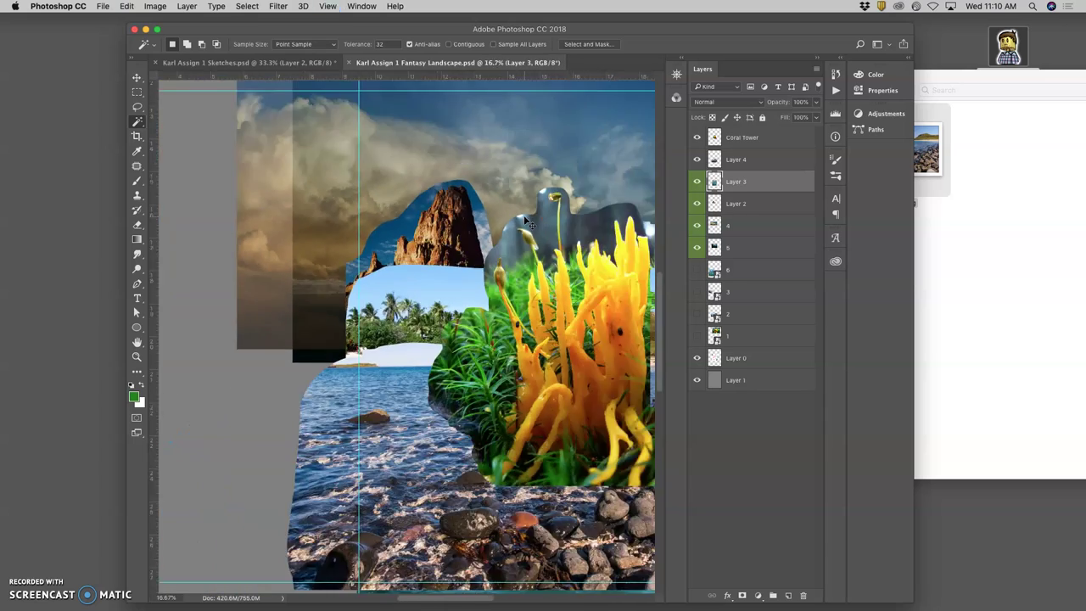
key("super+minus")
Step: Bring the nautical references Finder folder to the front
scroll(539, 263, "right", 3)
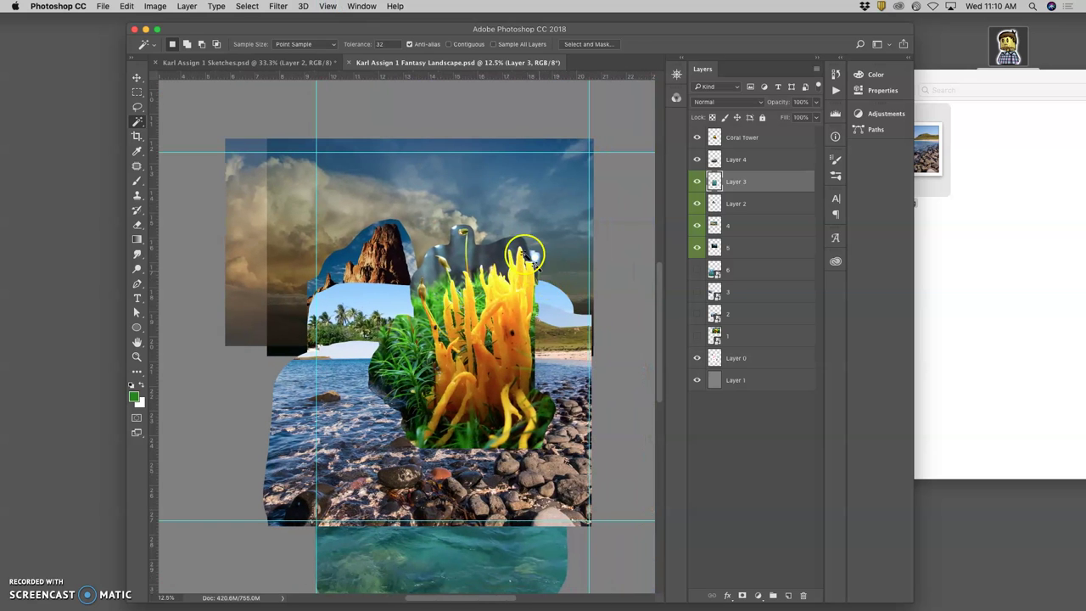
scroll(550, 303, "right", 2)
left_click(1001, 251)
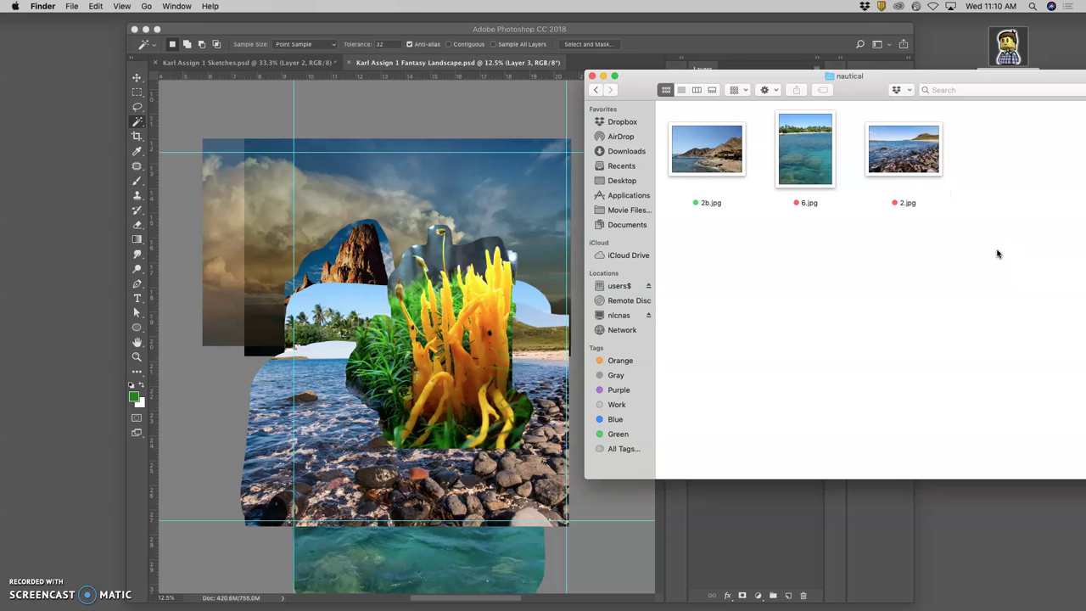